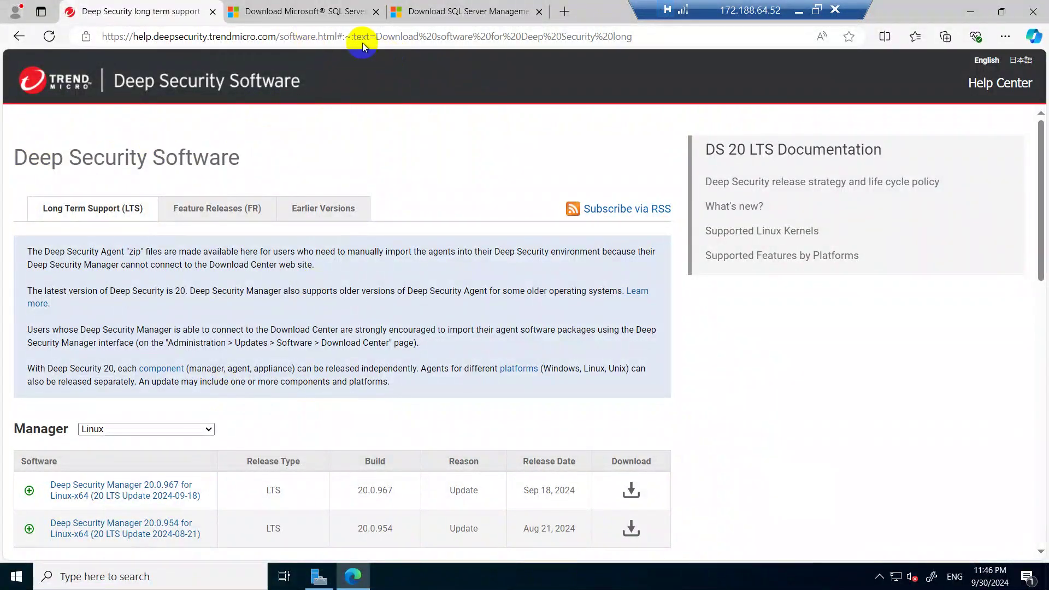
Step: Set the Manager dropdown to Windows and download Manager-Windows-20.0.967.x64.exe
scroll(411, 282, "down", 2)
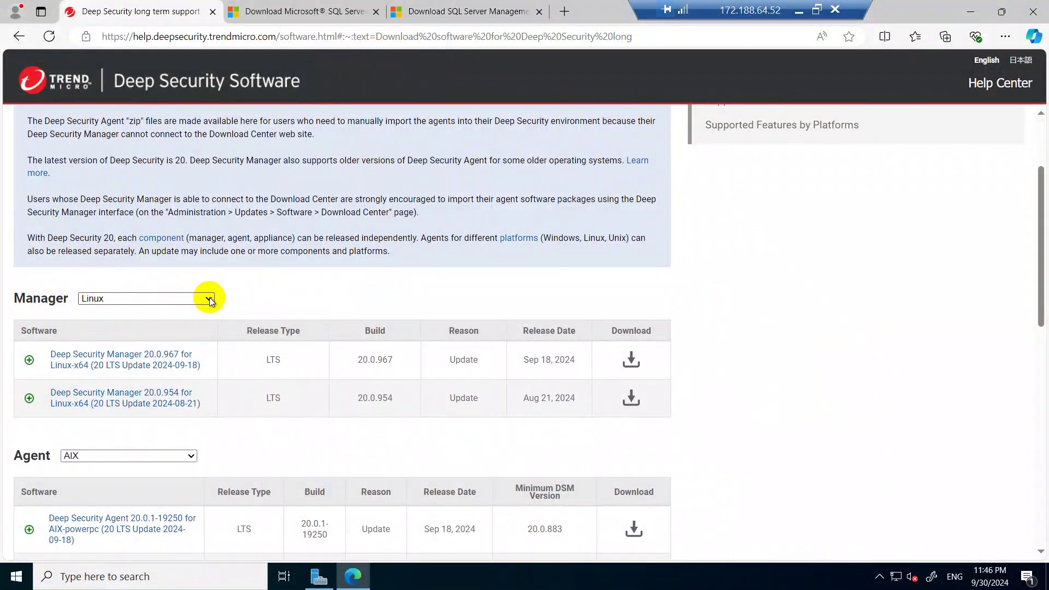
left_click(208, 298)
left_click(136, 331)
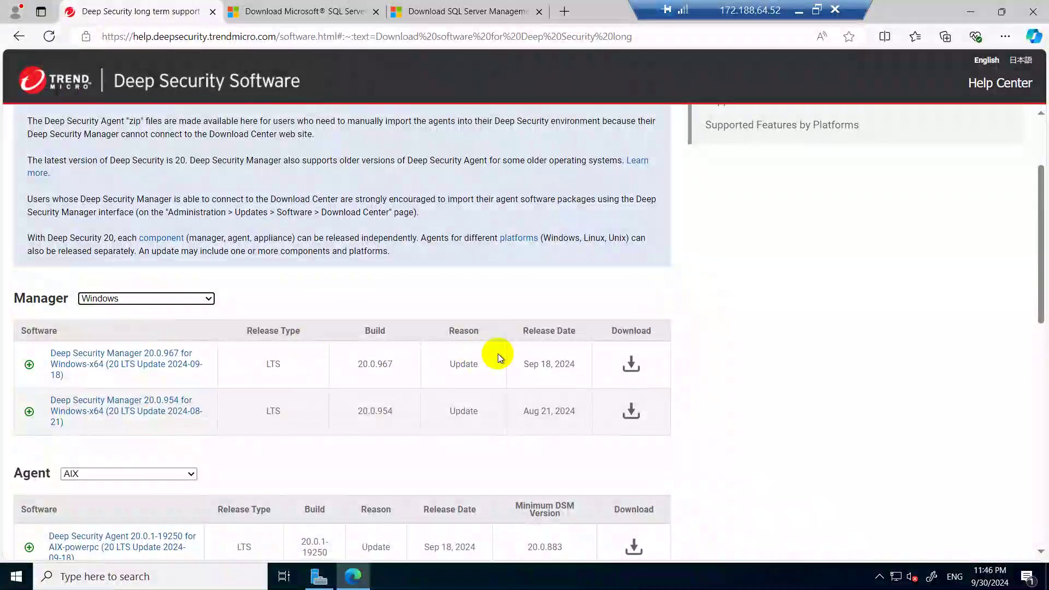
left_click(629, 366)
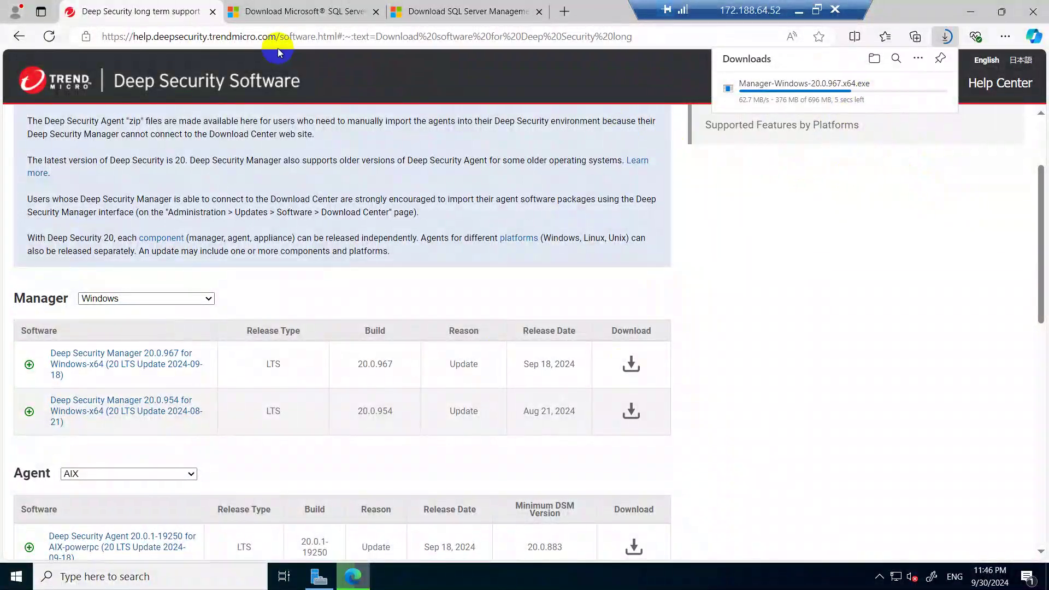
Step: Download SQL2022-SSEI-Expr.exe, then start the SSMS 20.2 download from the SSMS page
left_click(320, 20)
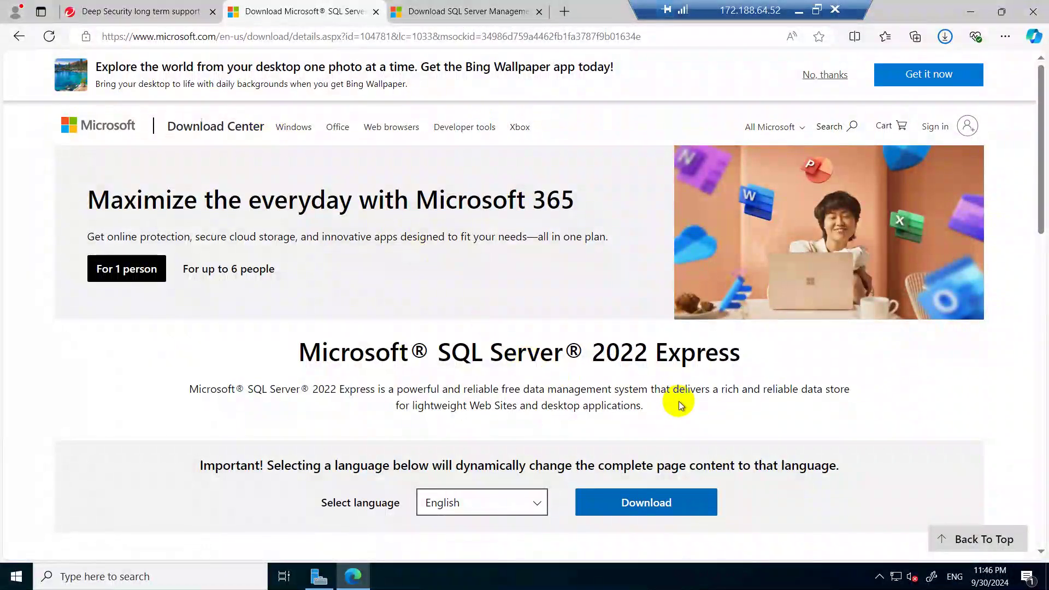
left_click(656, 504)
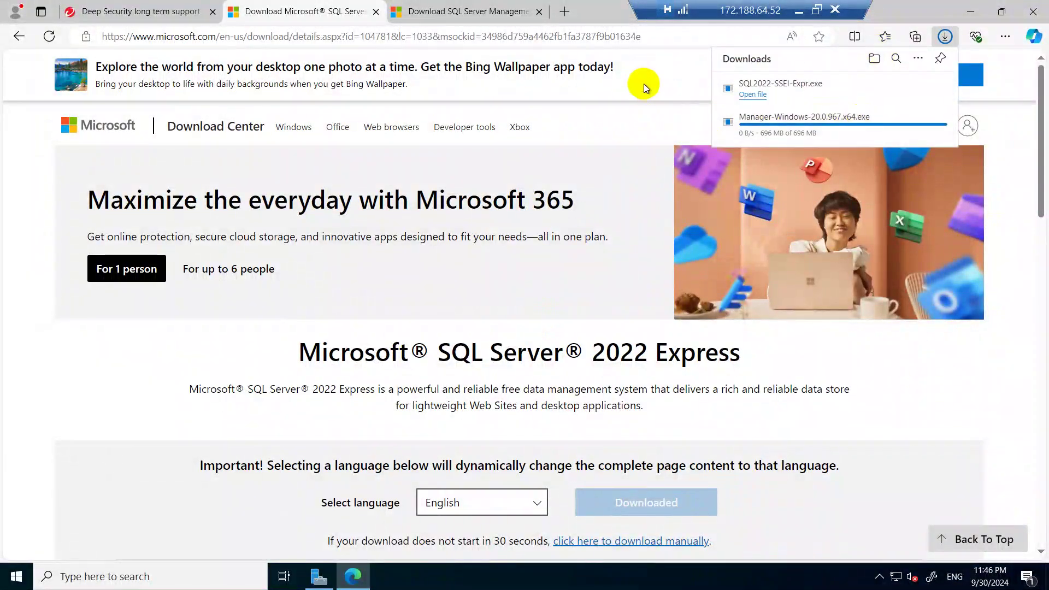
left_click(485, 16)
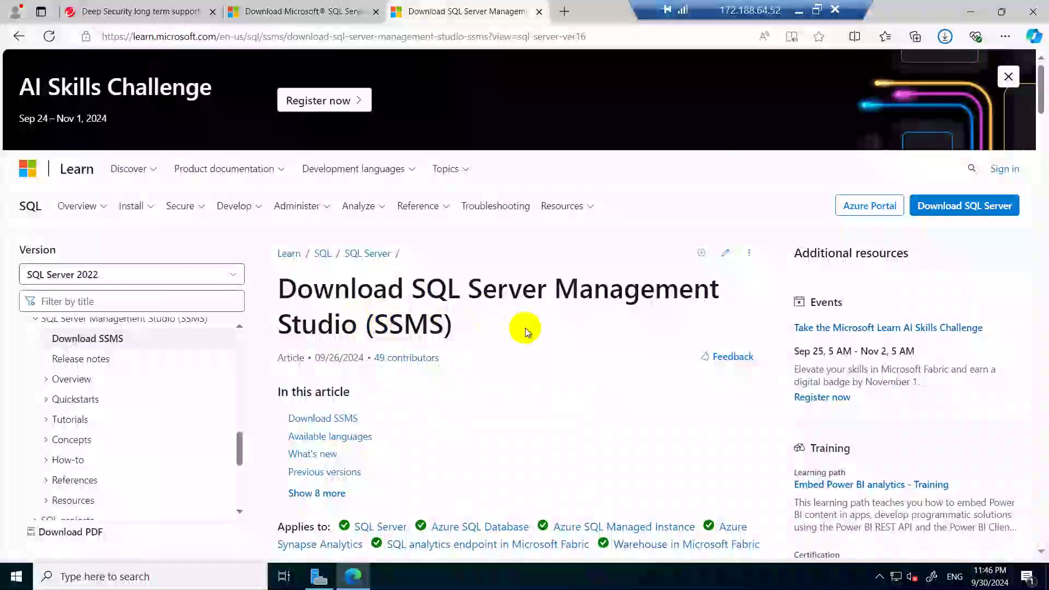
scroll(527, 329, "down", 2)
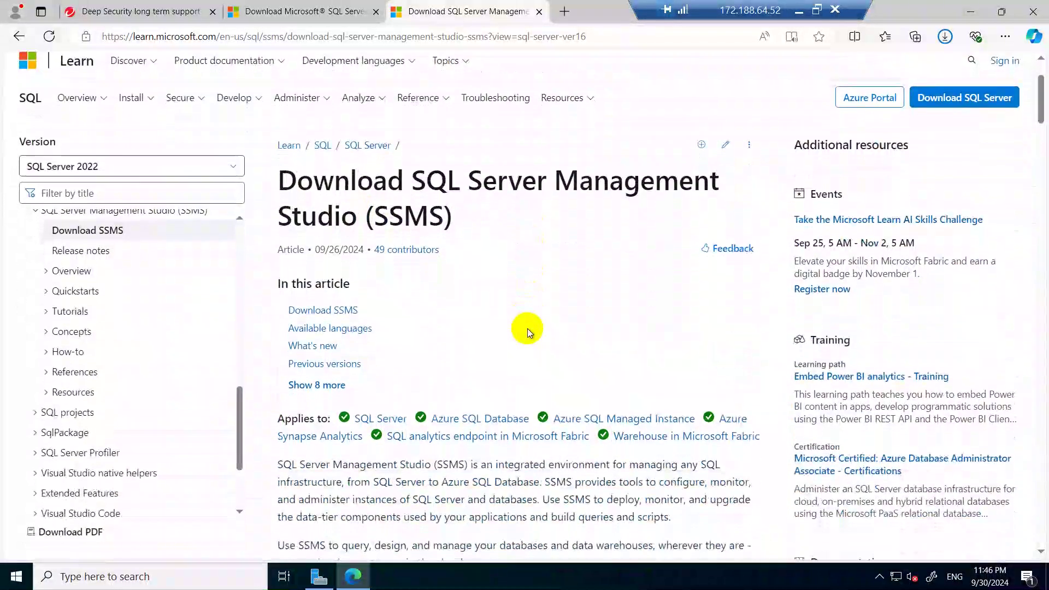
scroll(526, 329, "down", 7)
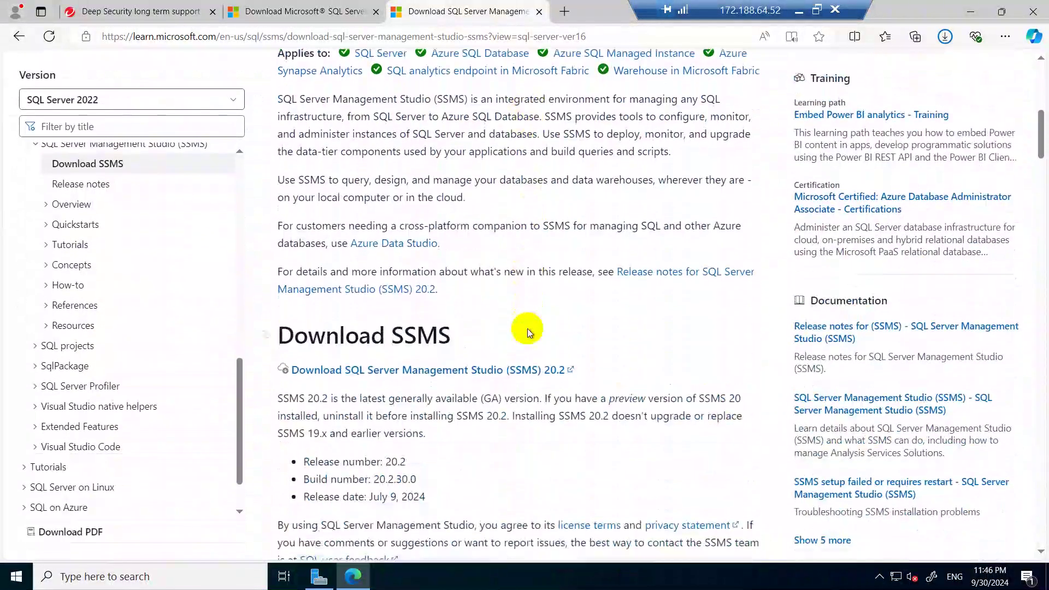
left_click(442, 367)
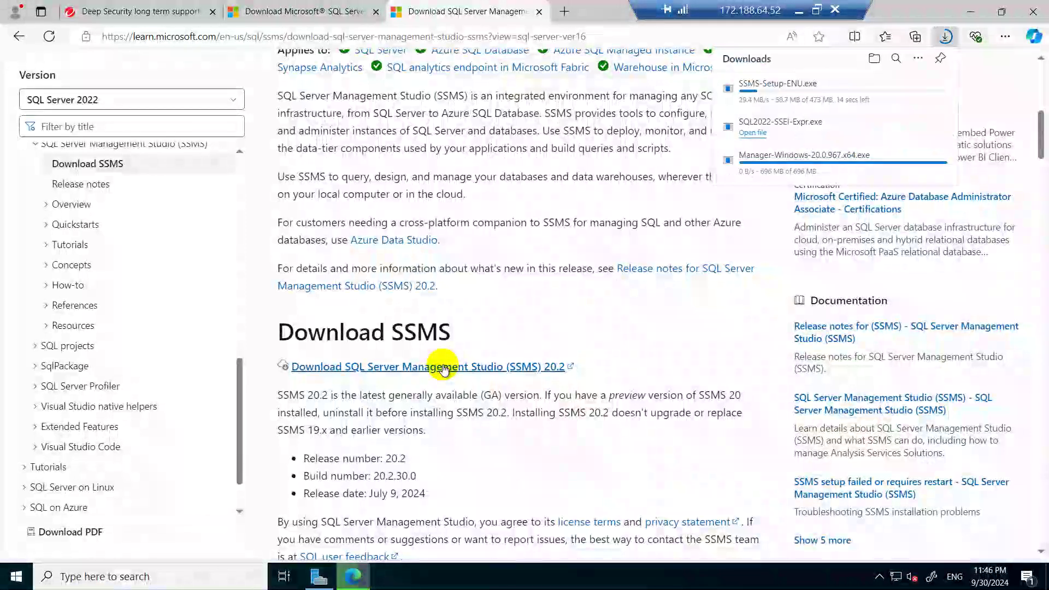
mouse_move(854, 182)
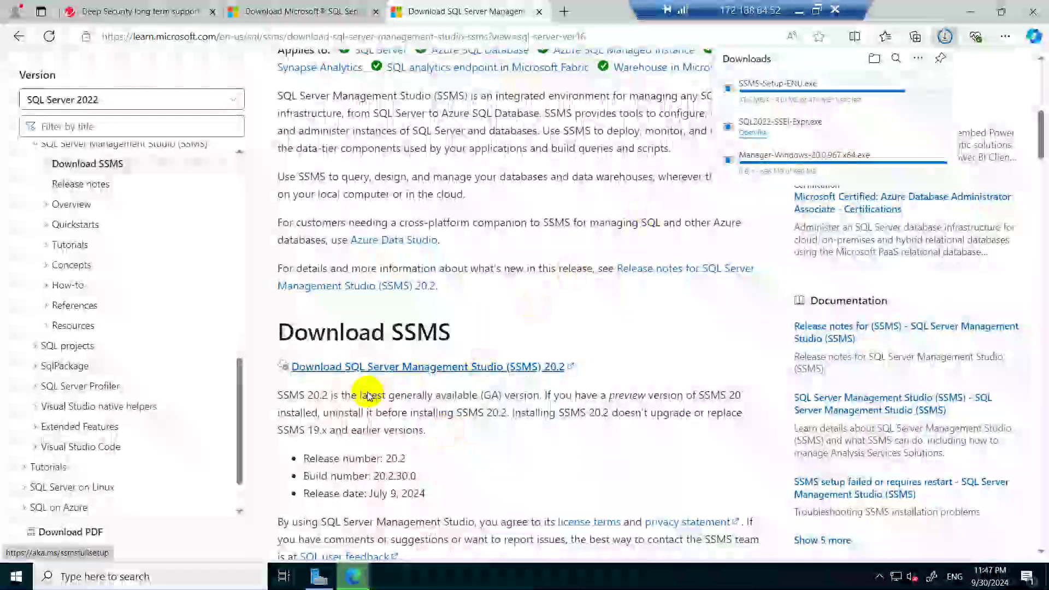
Step: Show Downloads in File Explorer, check Edge's downloads, and refresh to list SSMS-Setup-ENU
key("super+e")
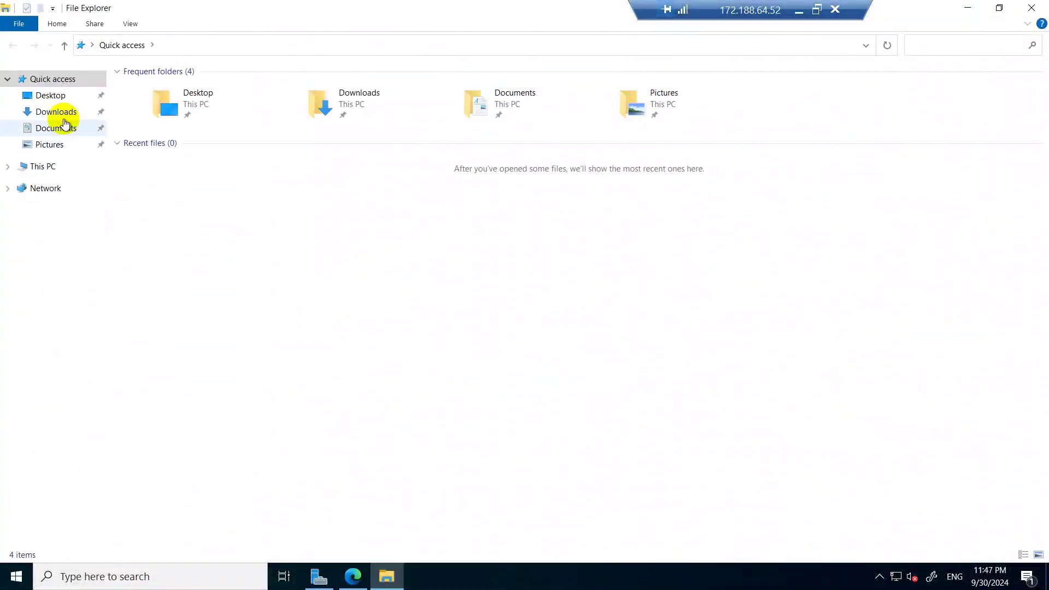
left_click(55, 112)
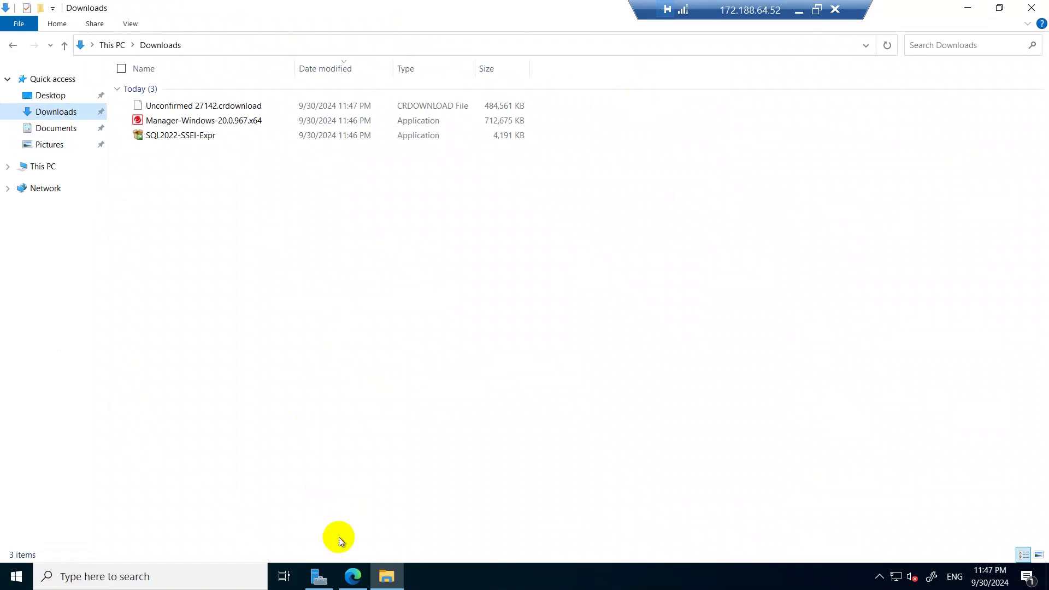
left_click(353, 577)
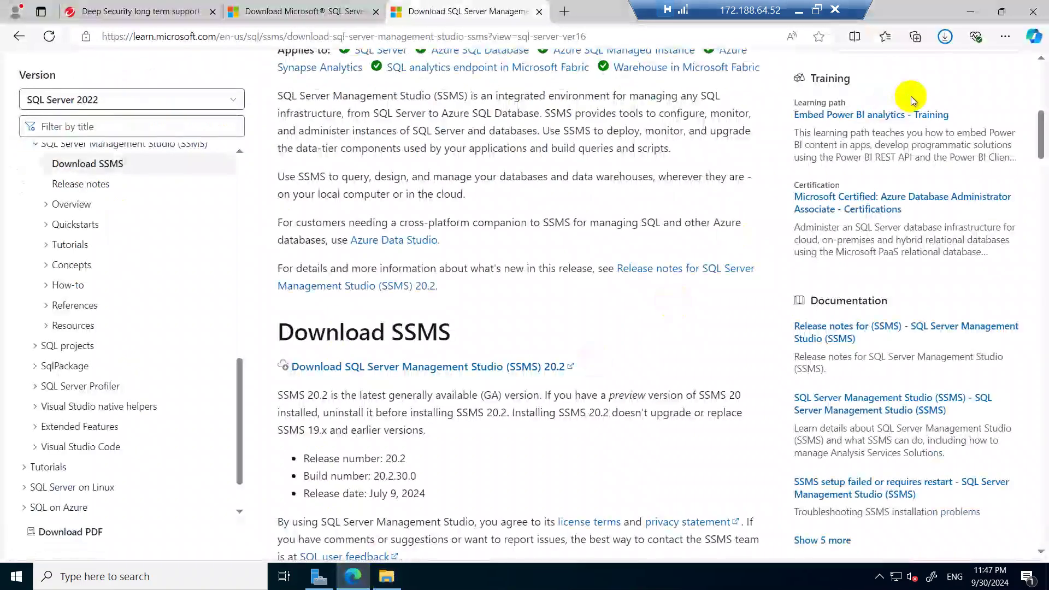
left_click(945, 38)
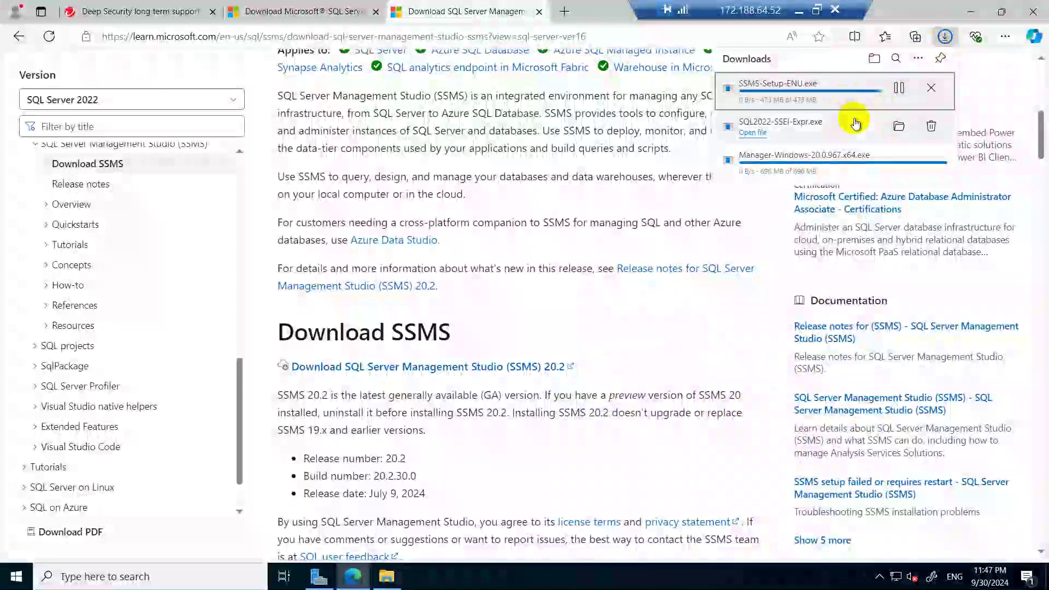
left_click(972, 17)
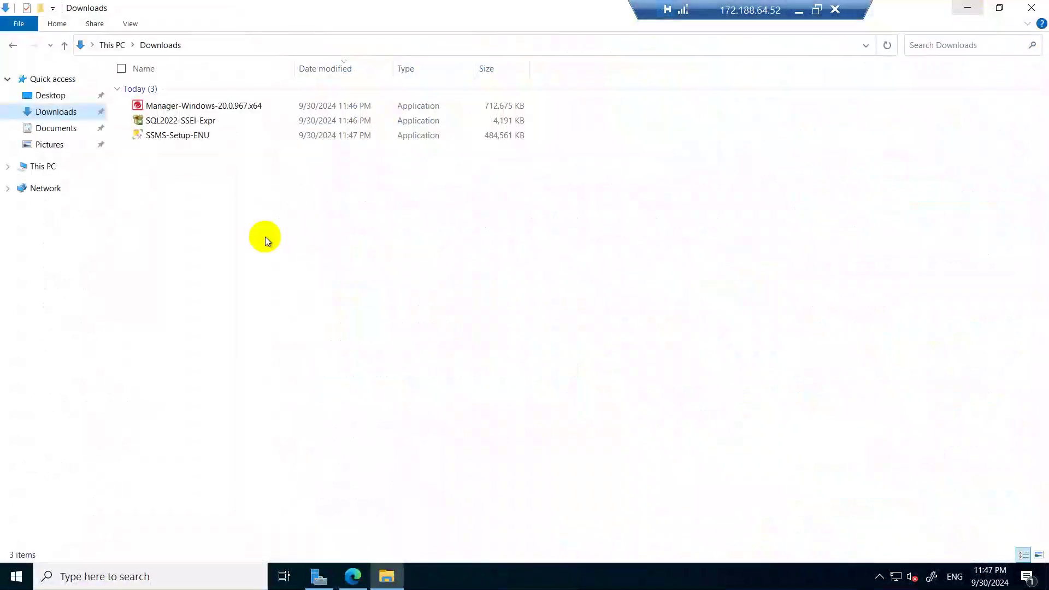
right_click(265, 237)
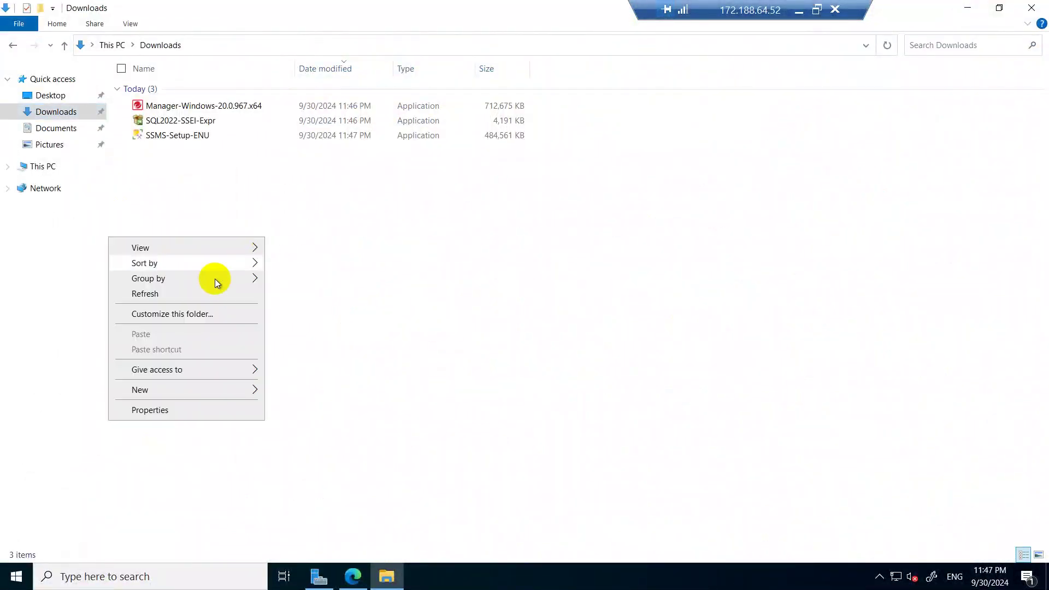
left_click(186, 295)
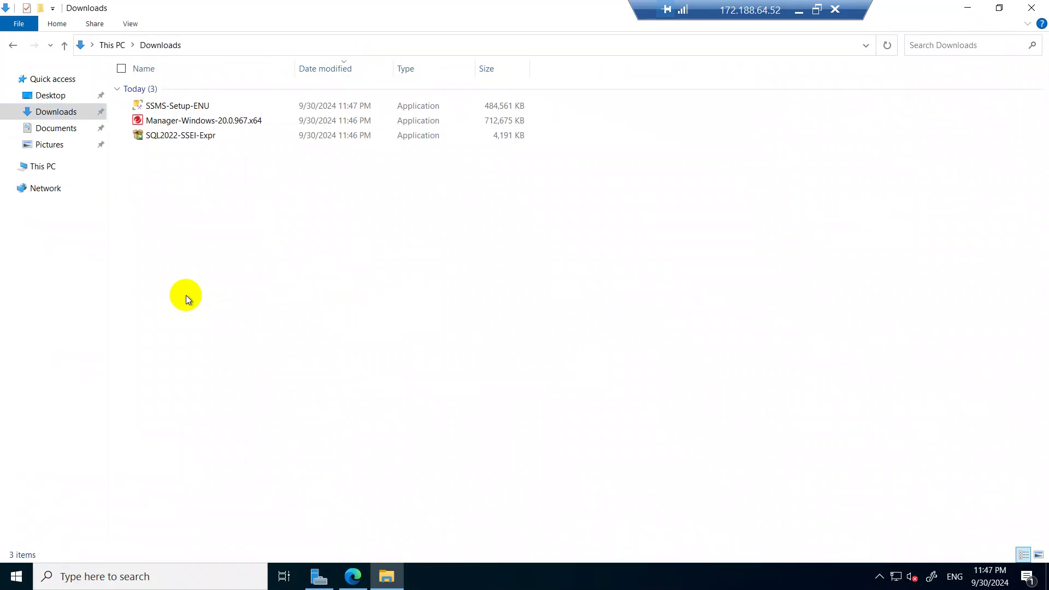
Step: Run SQL2022-SSEI-Expr as administrator, download the Express media package, then exit the installer
right_click(212, 138)
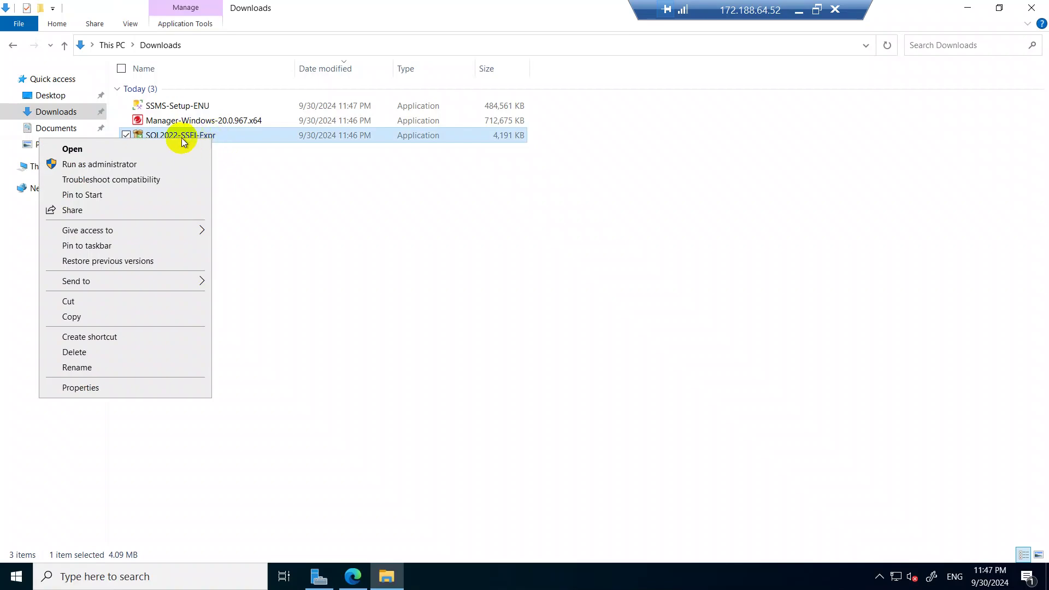
left_click(123, 167)
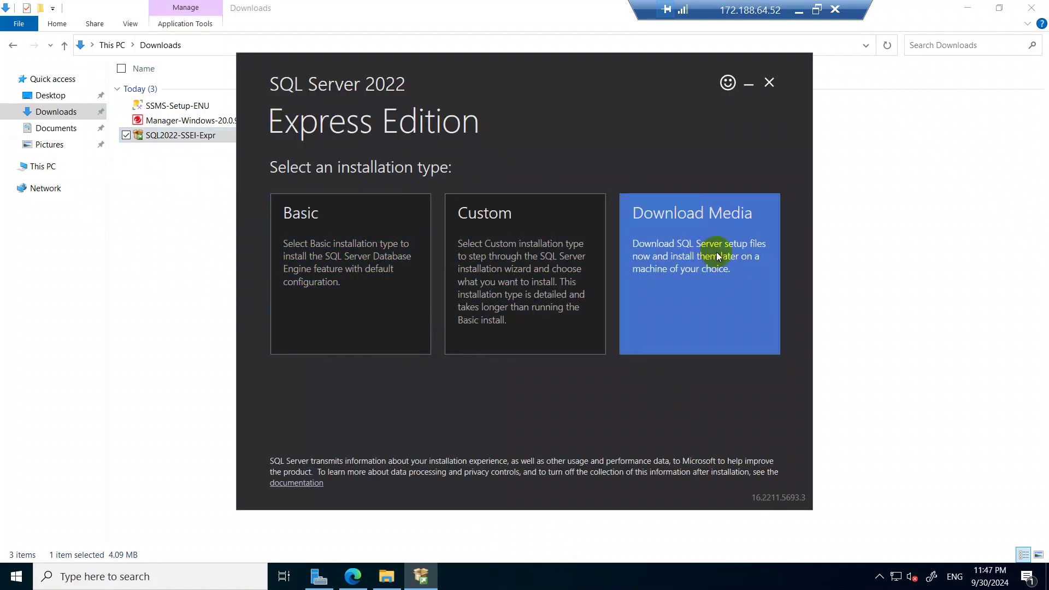
left_click(718, 254)
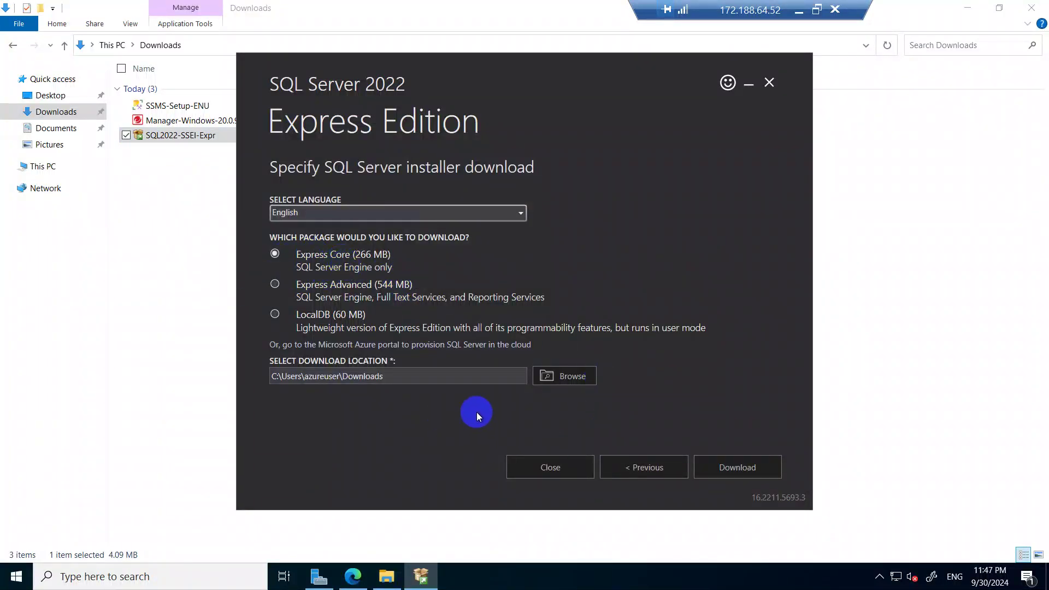
left_click(734, 473)
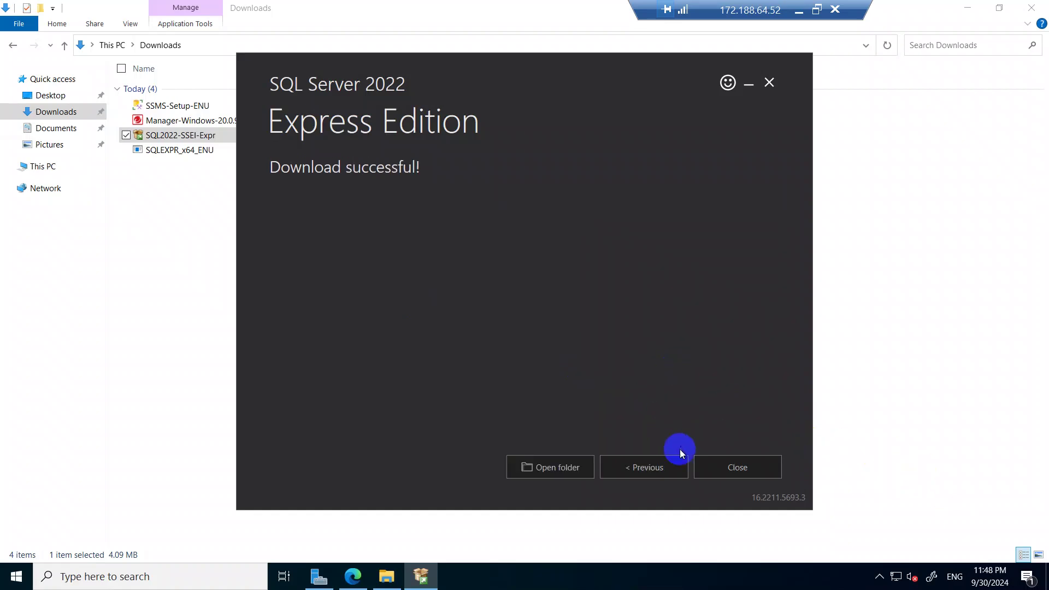
left_click(741, 468)
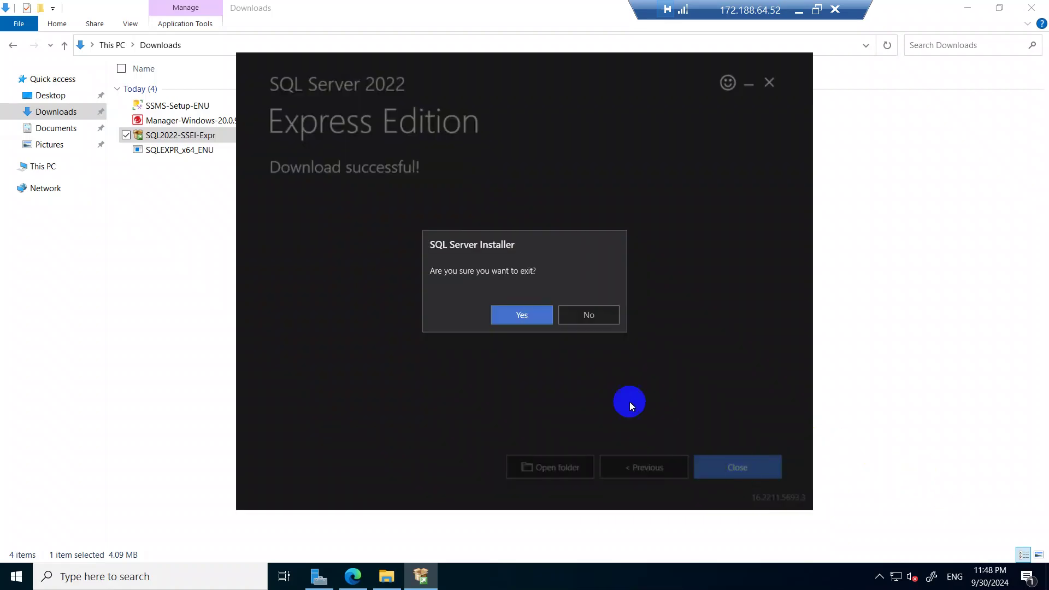
left_click(522, 315)
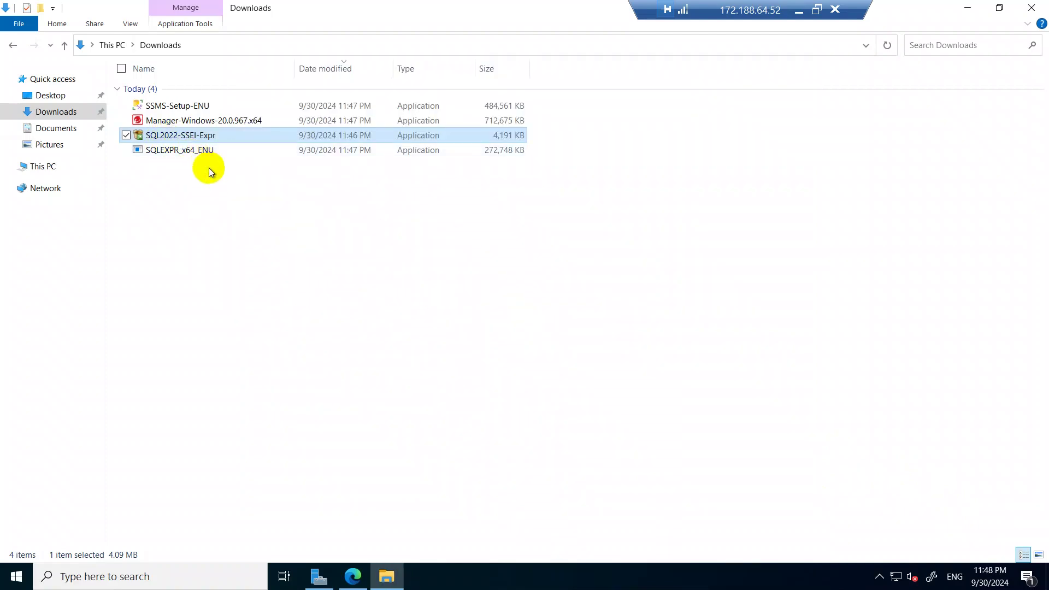
Step: Refresh Downloads, run SQLEXPR_x64_ENU as administrator, and accept the default extraction folder
left_click(227, 218)
right_click(228, 219)
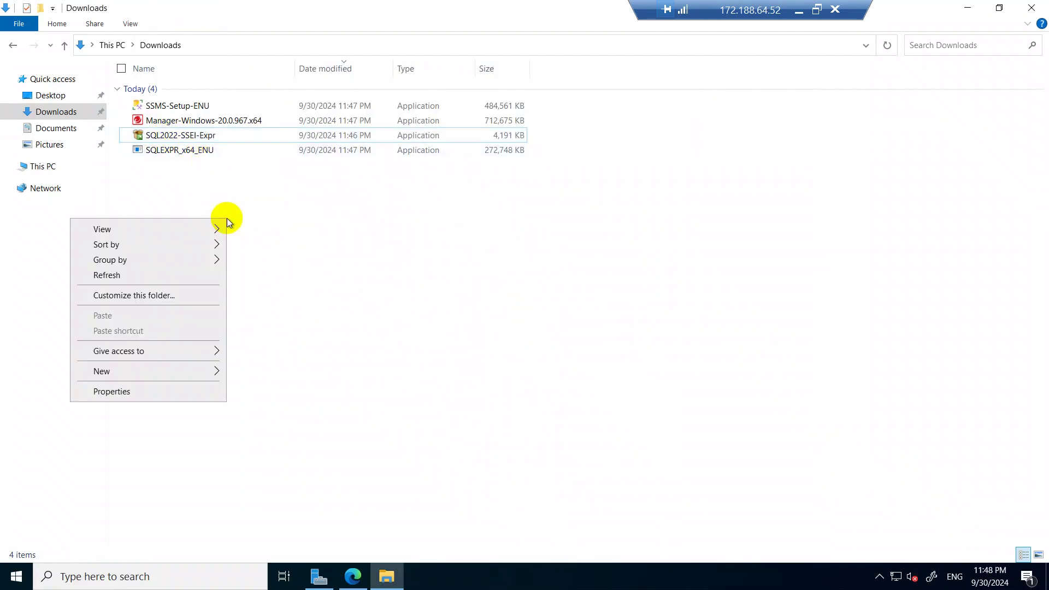
left_click(169, 273)
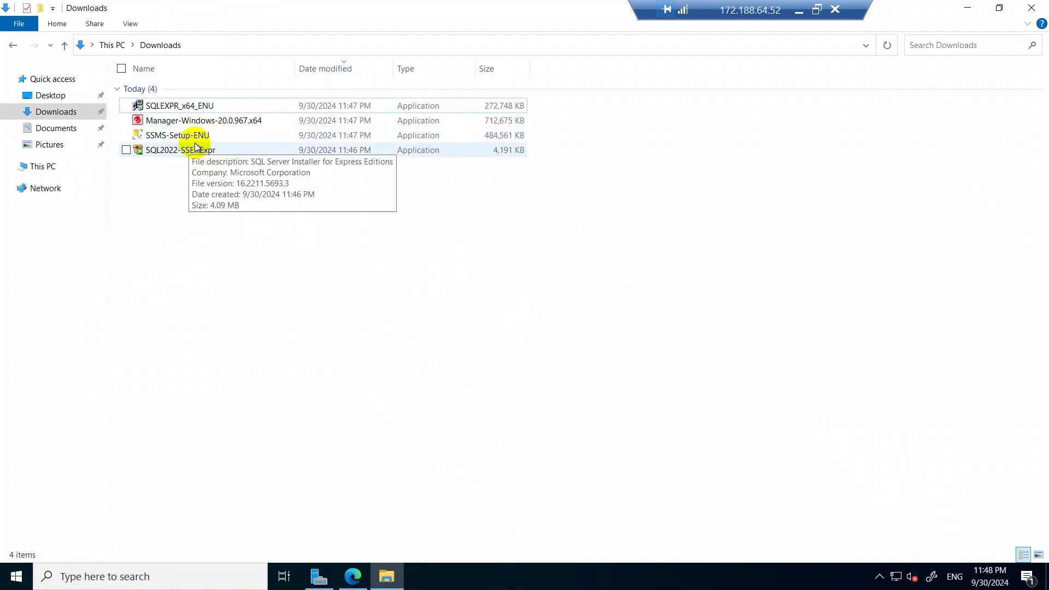
left_click(218, 106)
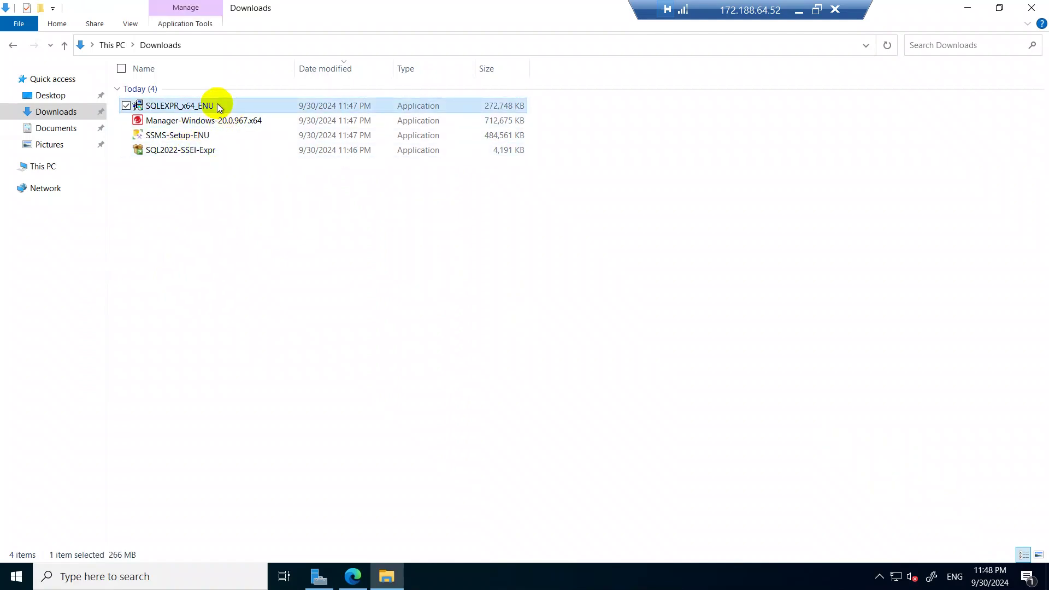
right_click(218, 106)
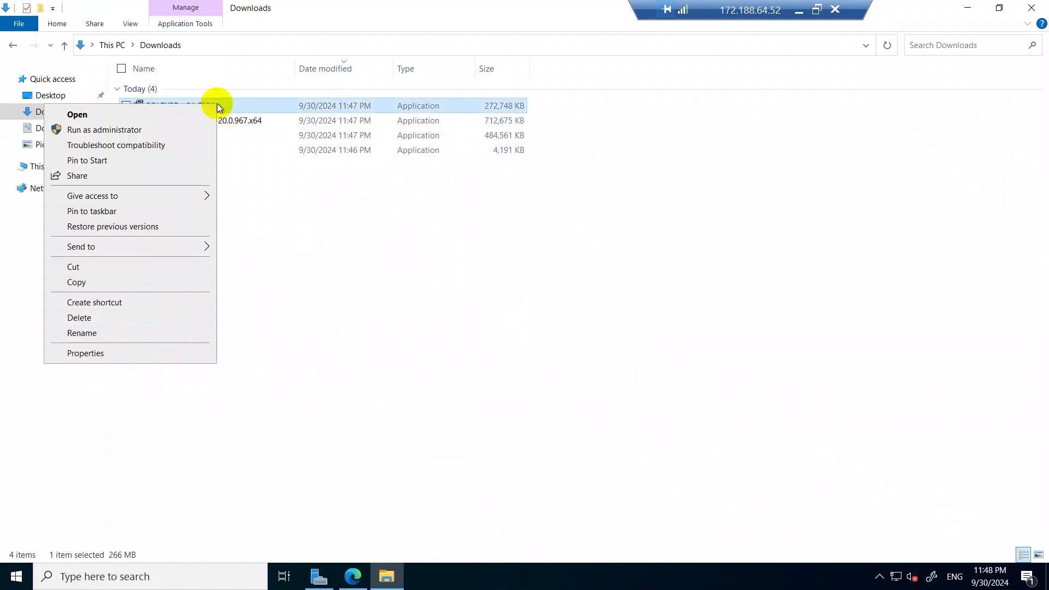
left_click(155, 133)
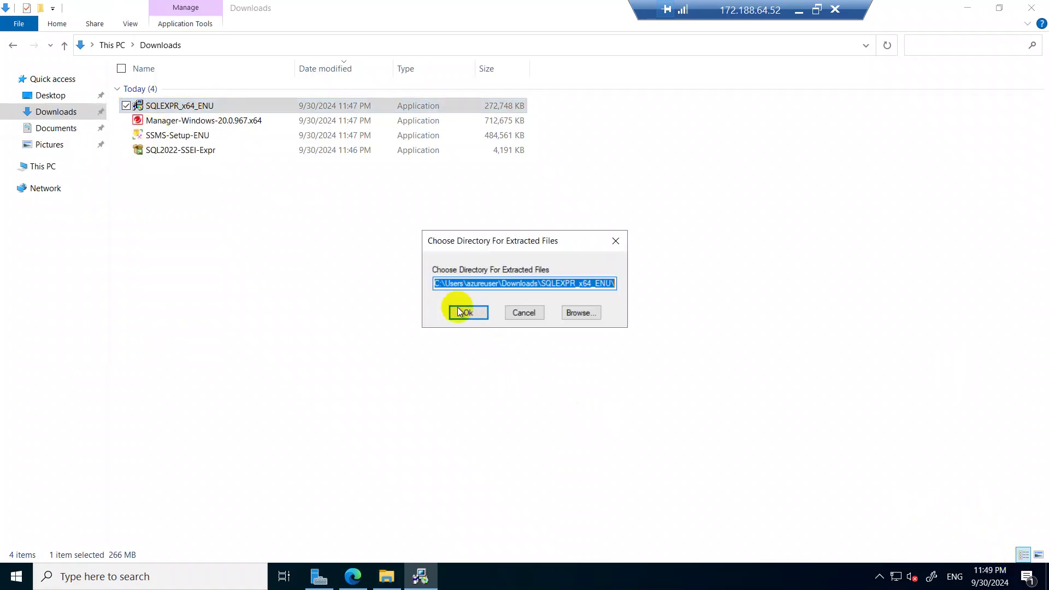
left_click(464, 311)
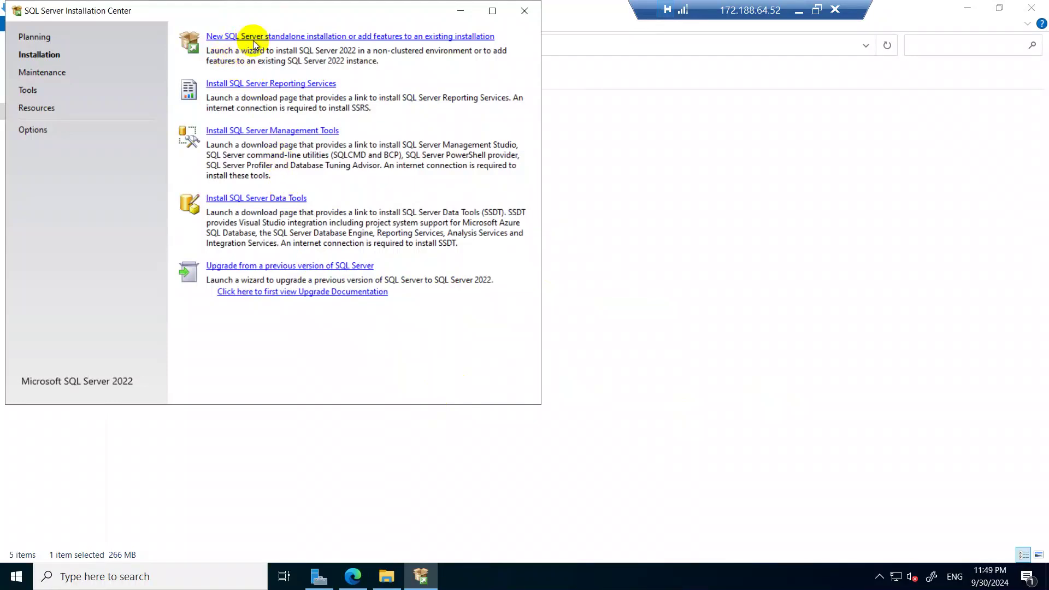
Step: Begin a new standalone installation, accept the license terms, and pass Microsoft Update and Install Rules
left_click(330, 37)
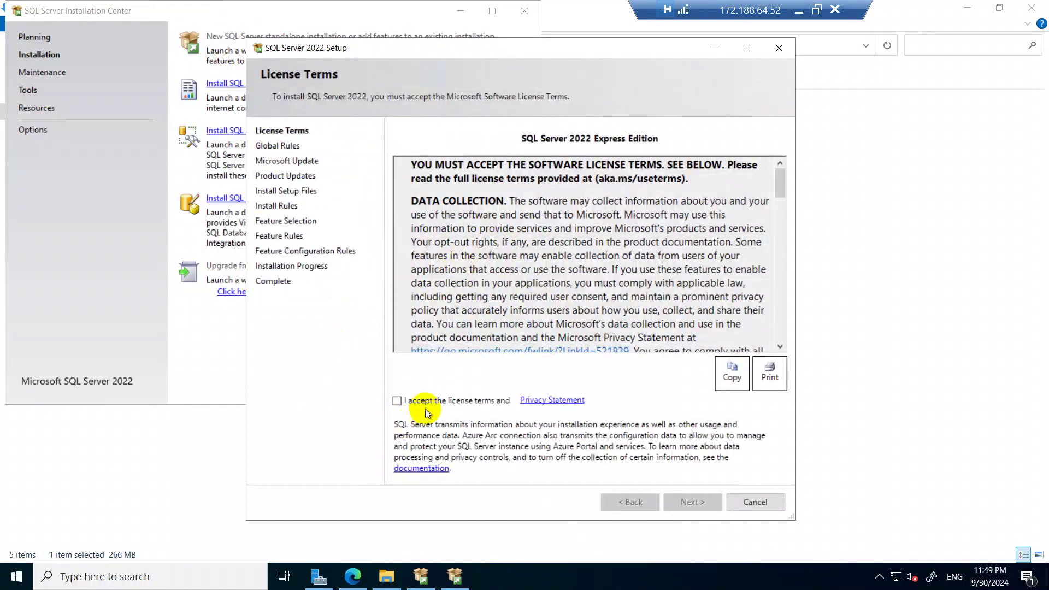
left_click(433, 399)
left_click(684, 500)
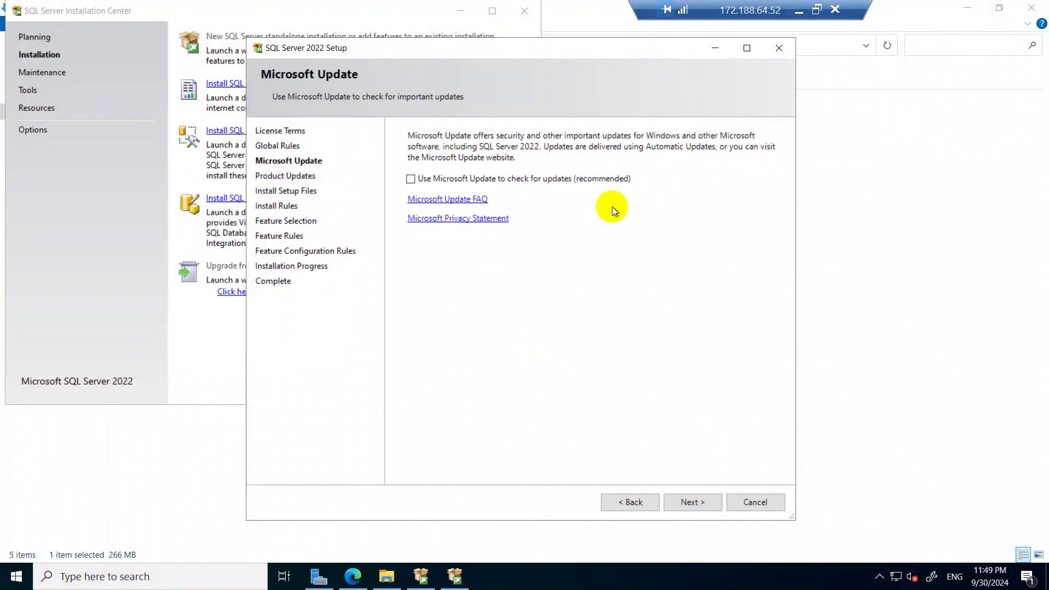
left_click(699, 503)
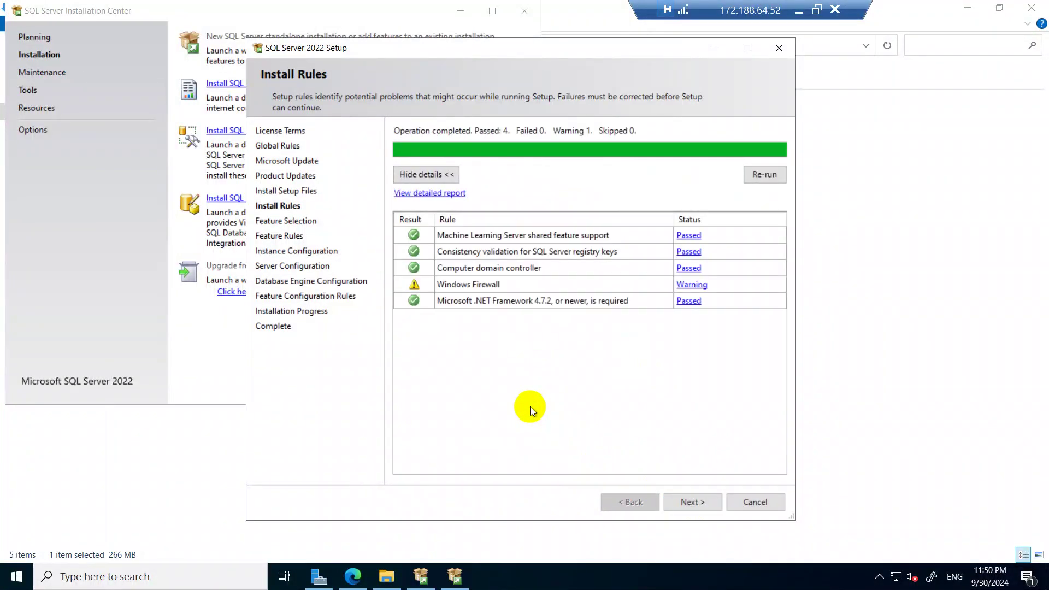
left_click(687, 498)
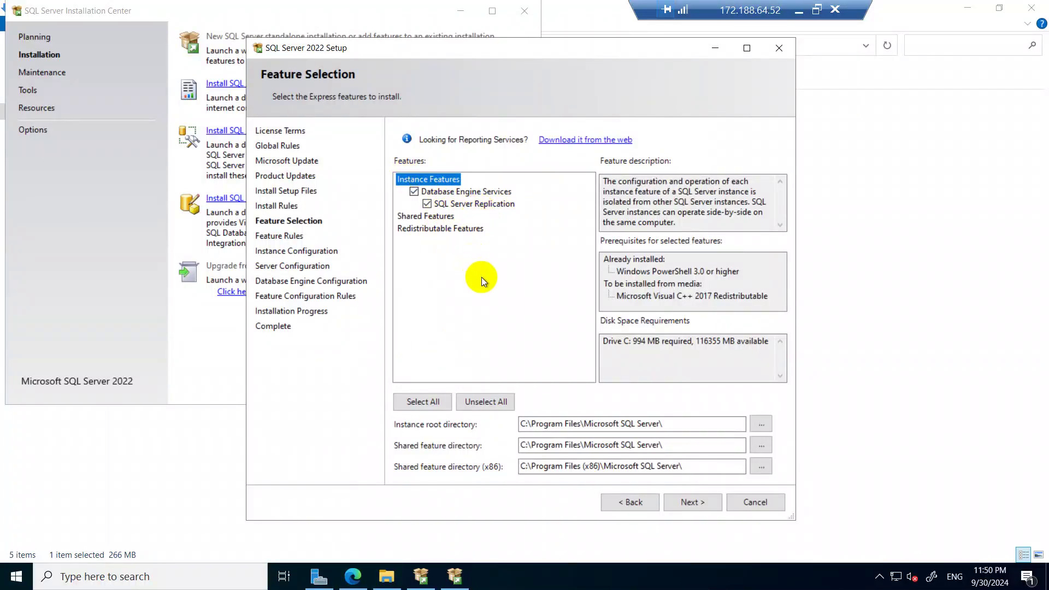
Step: Keep default features and SQLExpress instance, set SQL Server Browser to Automatic, grant volume maintenance privilege
left_click(699, 506)
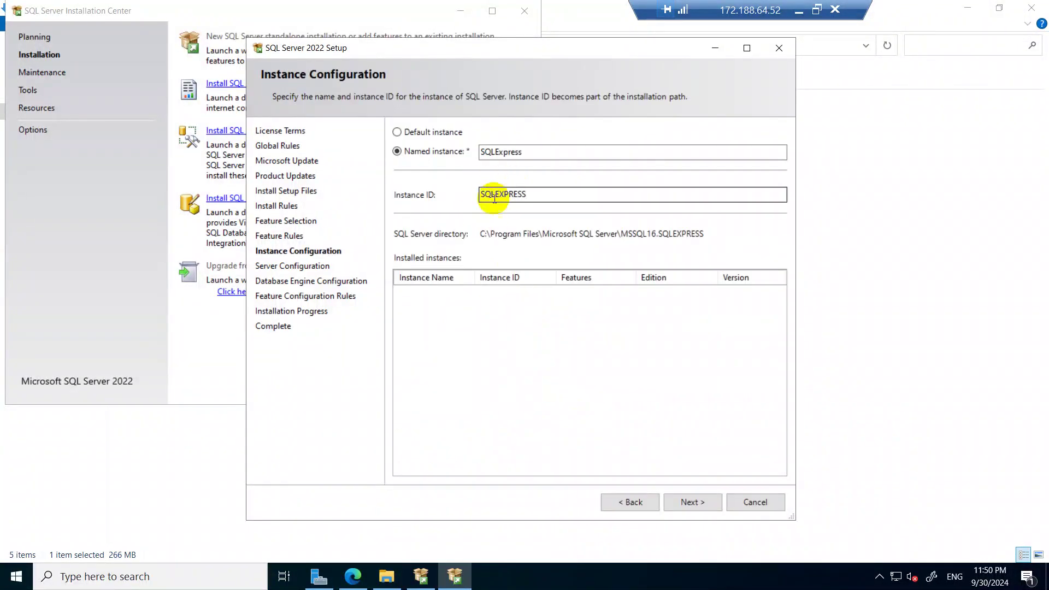
left_click(688, 500)
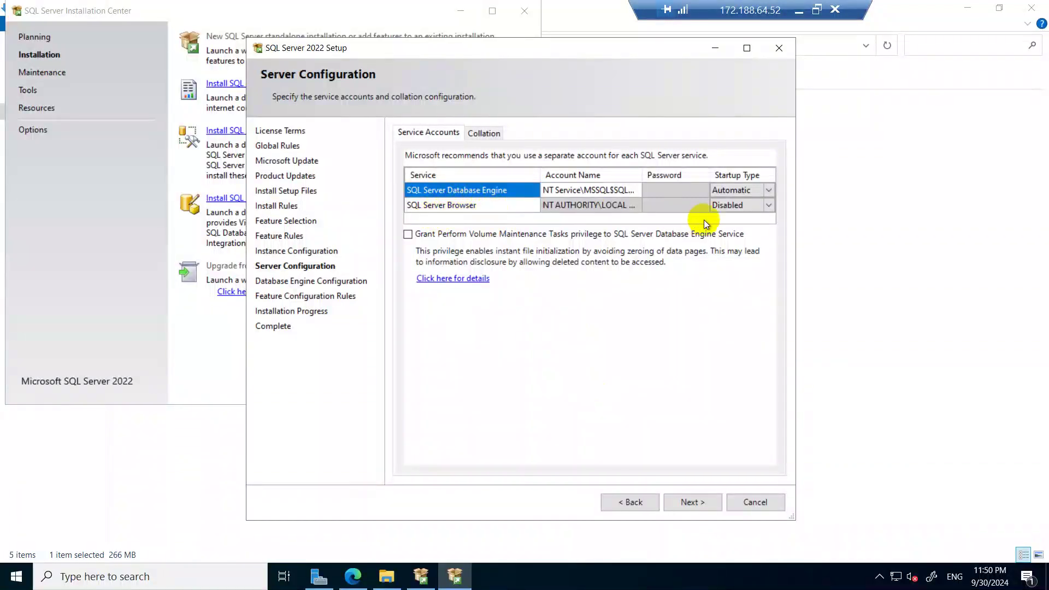
left_click(769, 209)
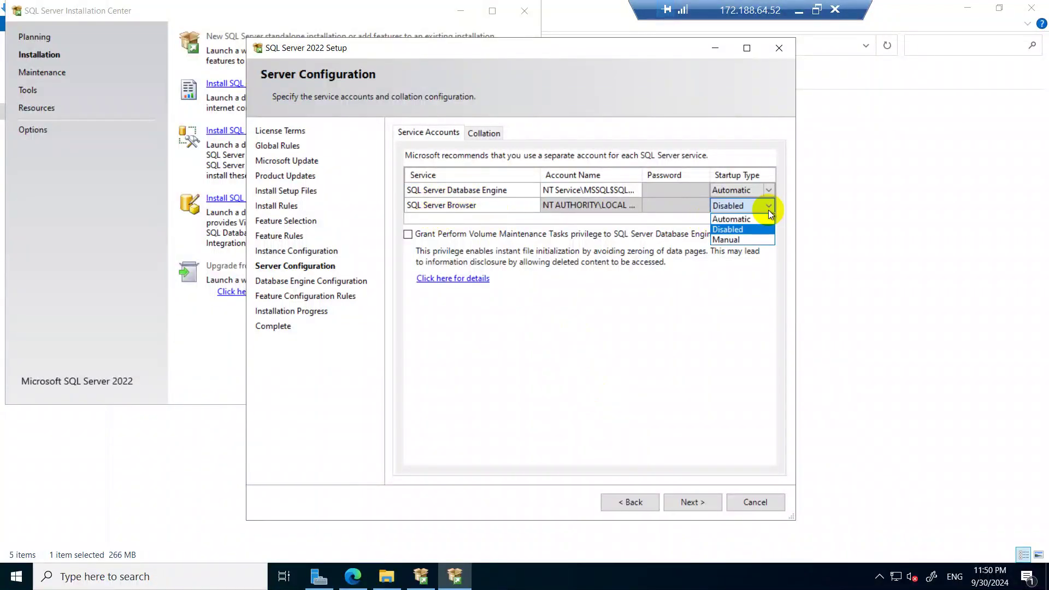
left_click(733, 220)
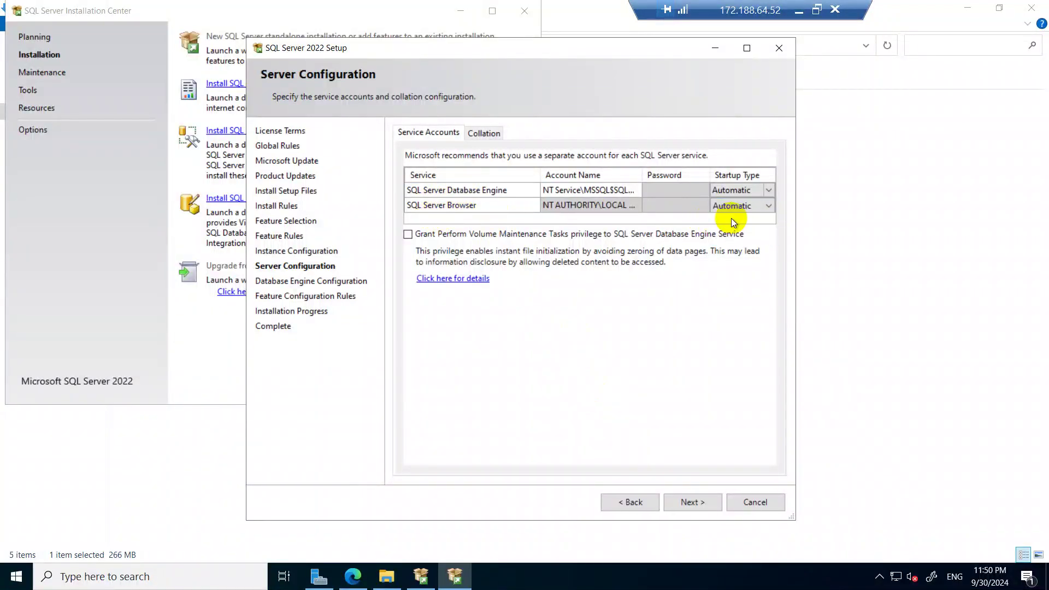
left_click(442, 237)
Step: Choose Mixed Mode authentication and enter and confirm the sa account password
left_click(690, 501)
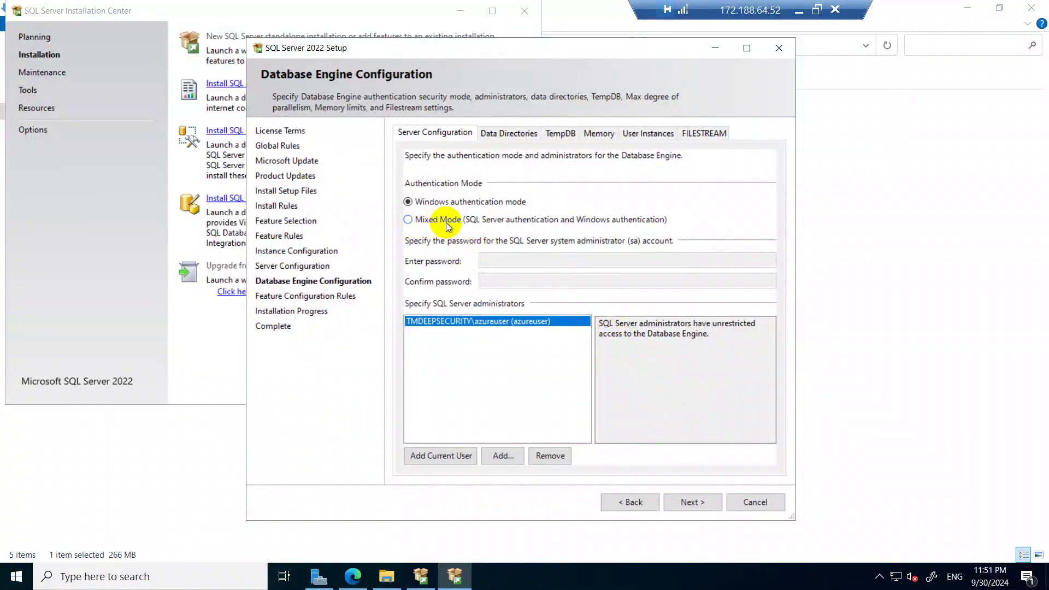
left_click(445, 222)
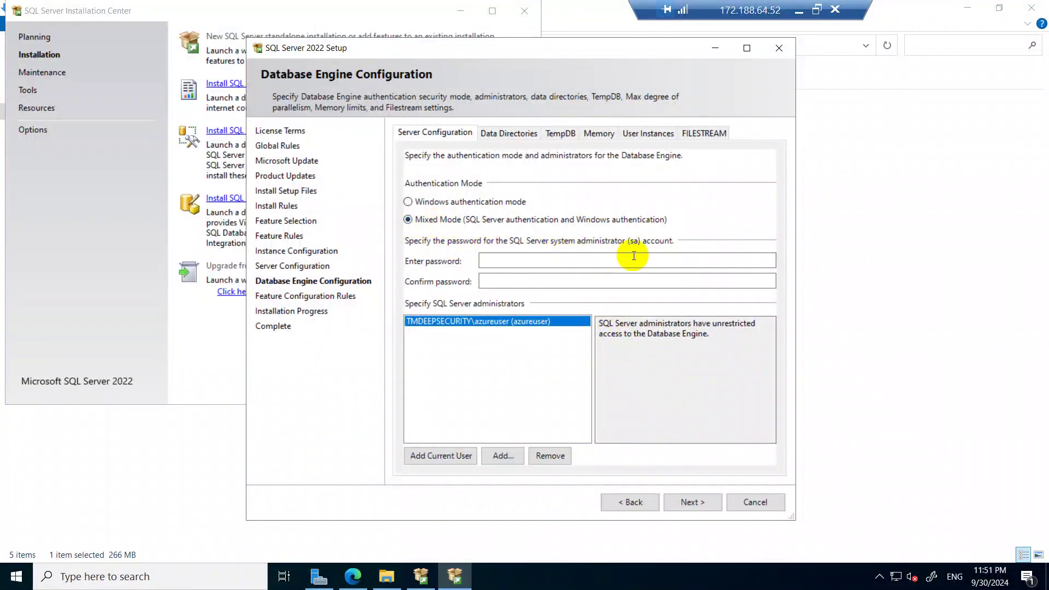
left_click(540, 259)
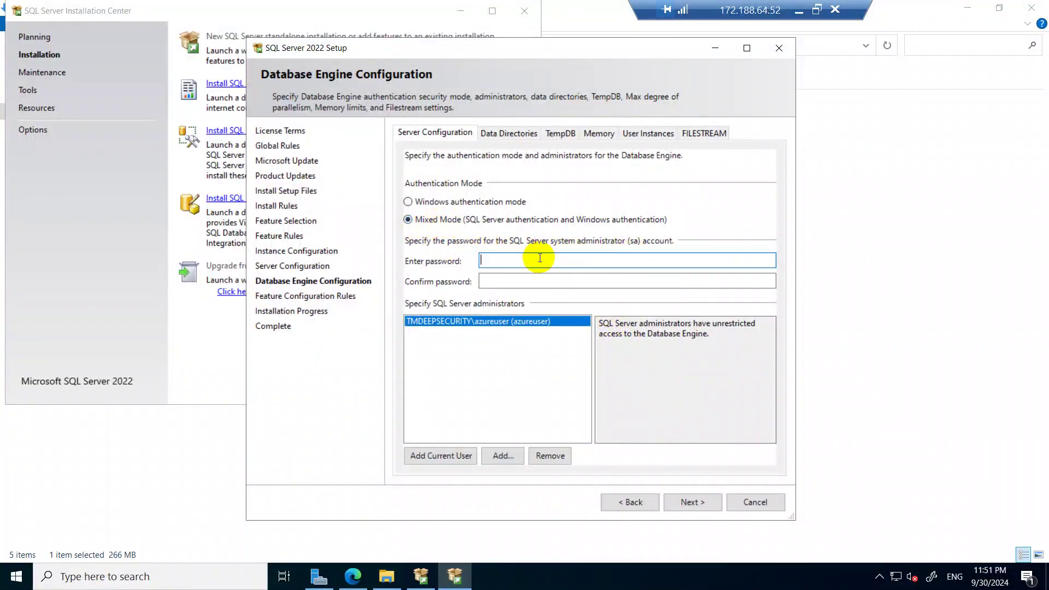
type("**********")
left_click(546, 281)
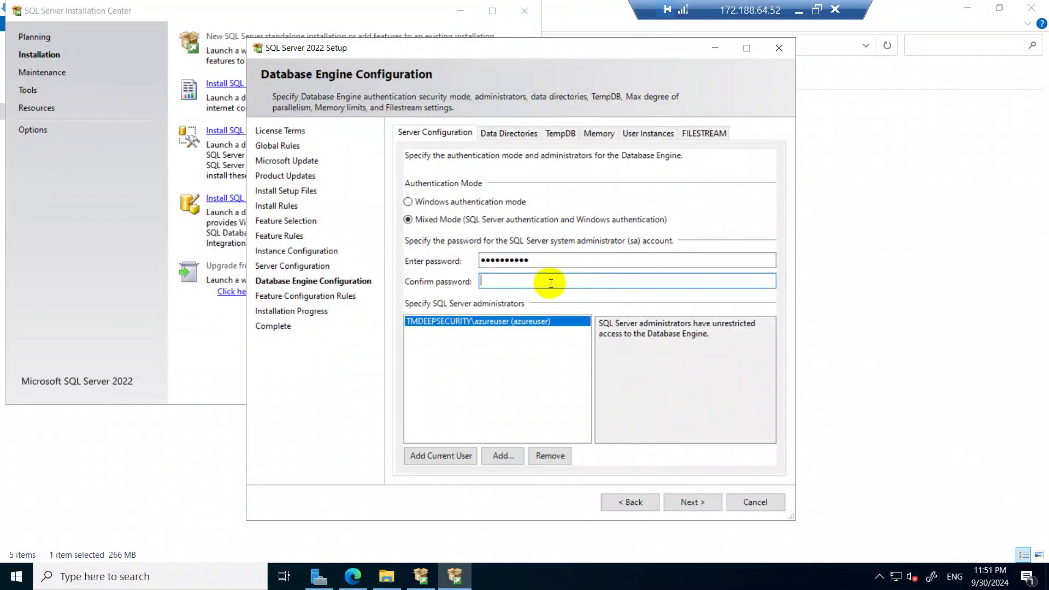
type("**********")
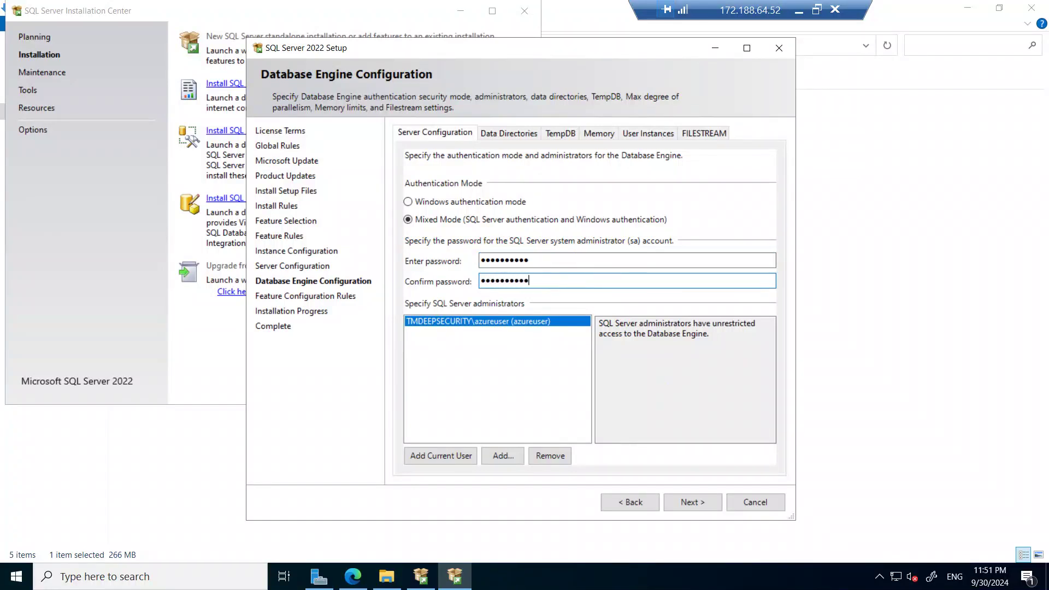
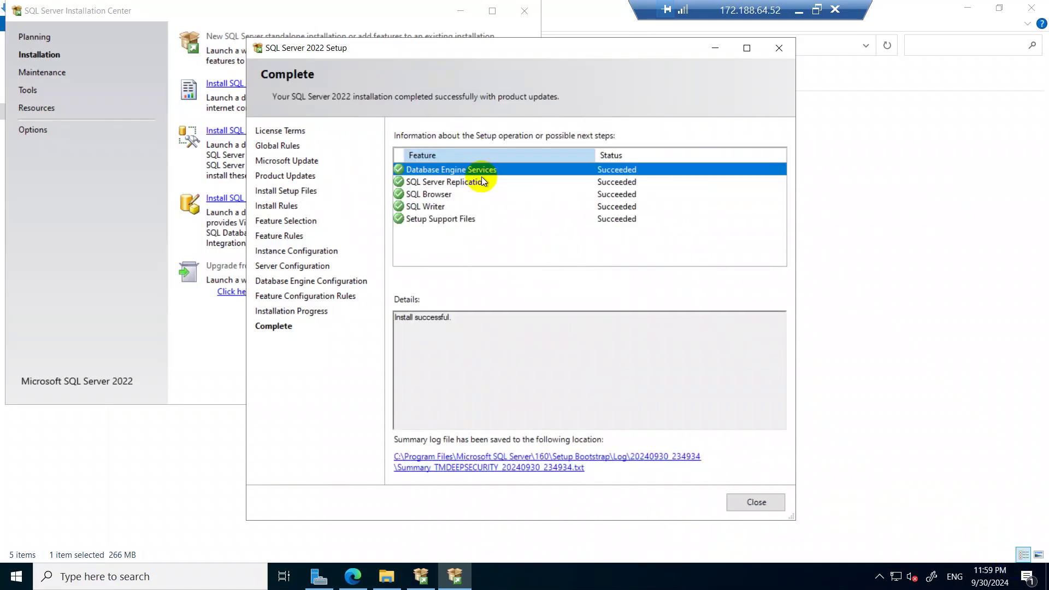
Step: Close the SQL Server 2022 Setup wizard once every feature shows Succeeded
left_click(756, 503)
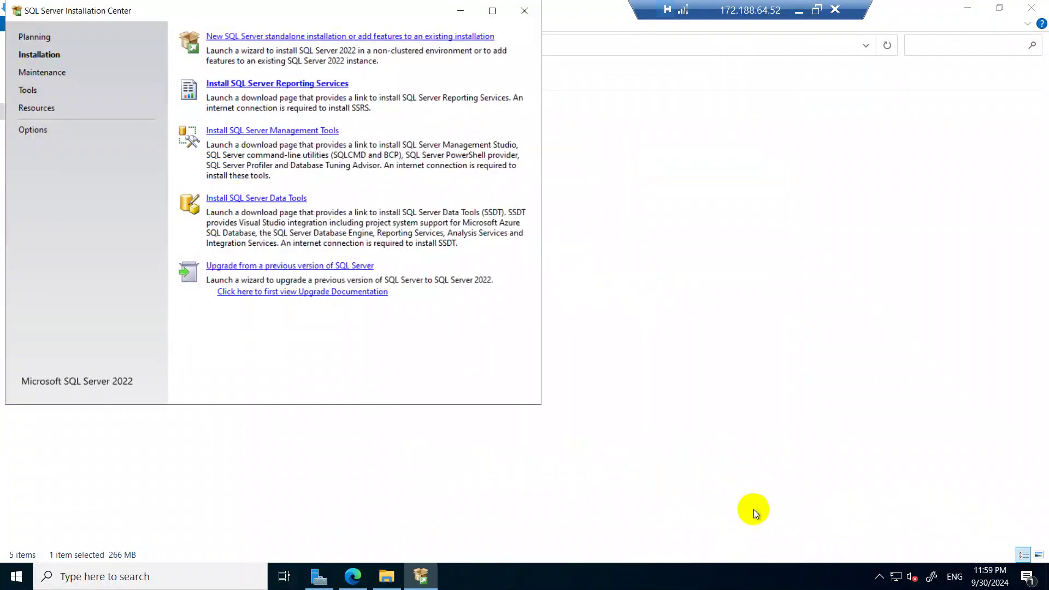
Step: Close the Installation Center and start SQL Server 2022 Configuration Manager from Recently added
left_click(525, 12)
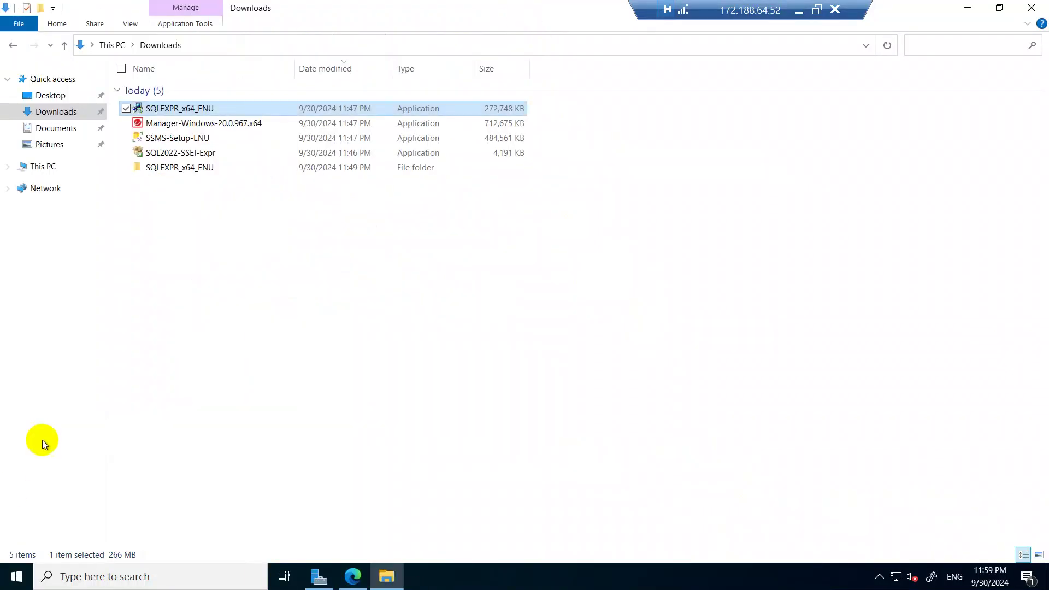
key("super")
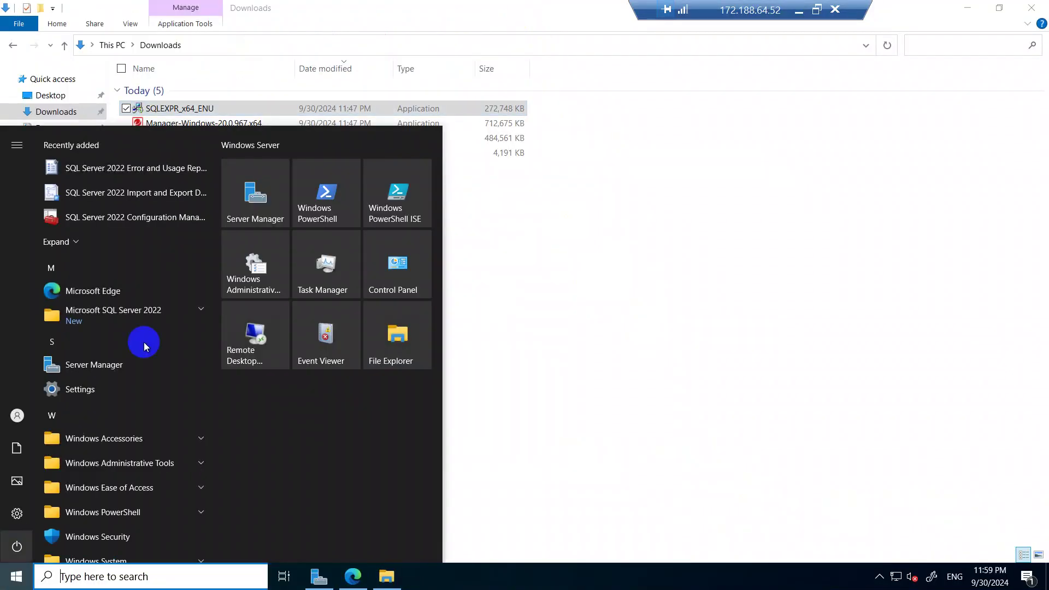
left_click(162, 217)
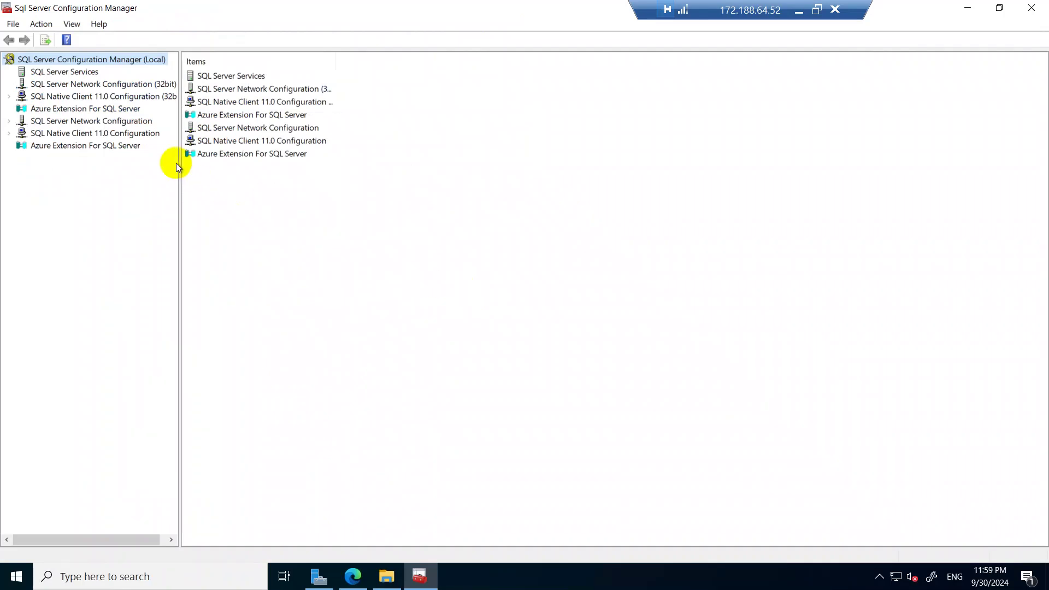
left_click(9, 123)
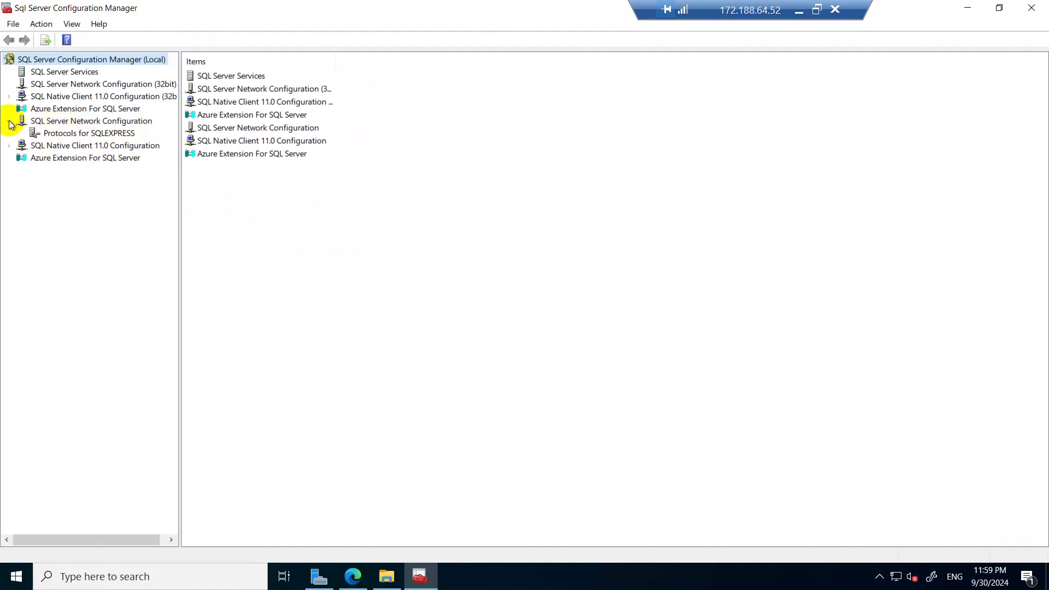
Step: Set TCP/IP Enabled to Yes under Protocols for SQLEXPRESS and apply it
left_click(85, 136)
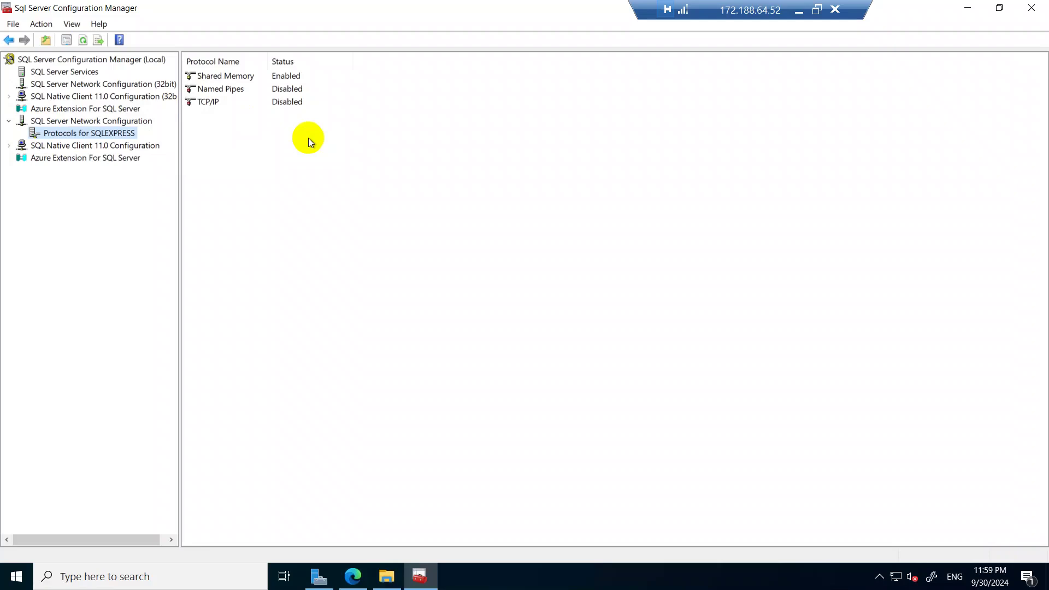
double_click(219, 103)
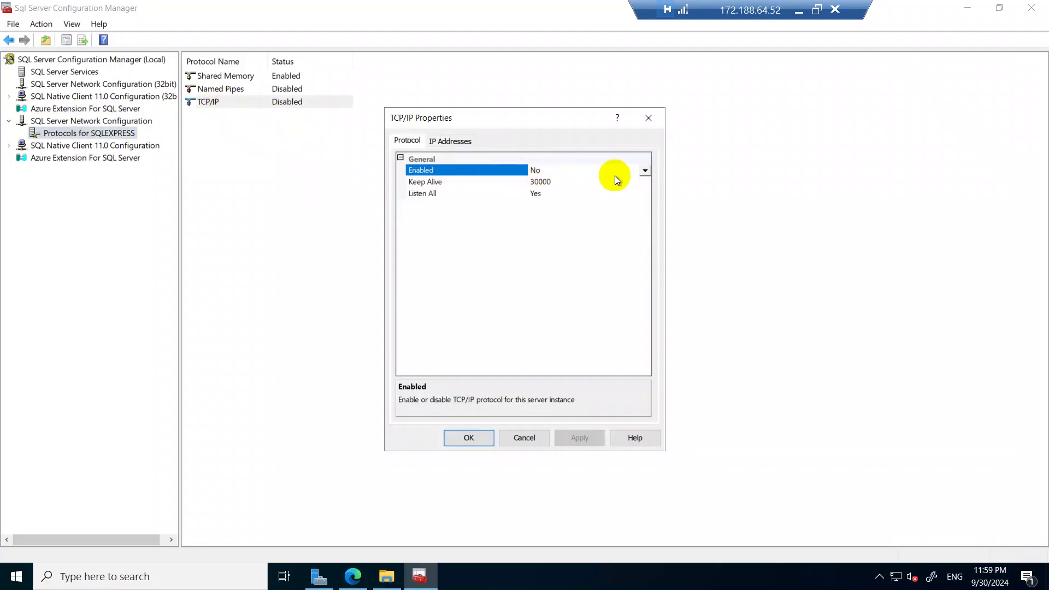
left_click(644, 171)
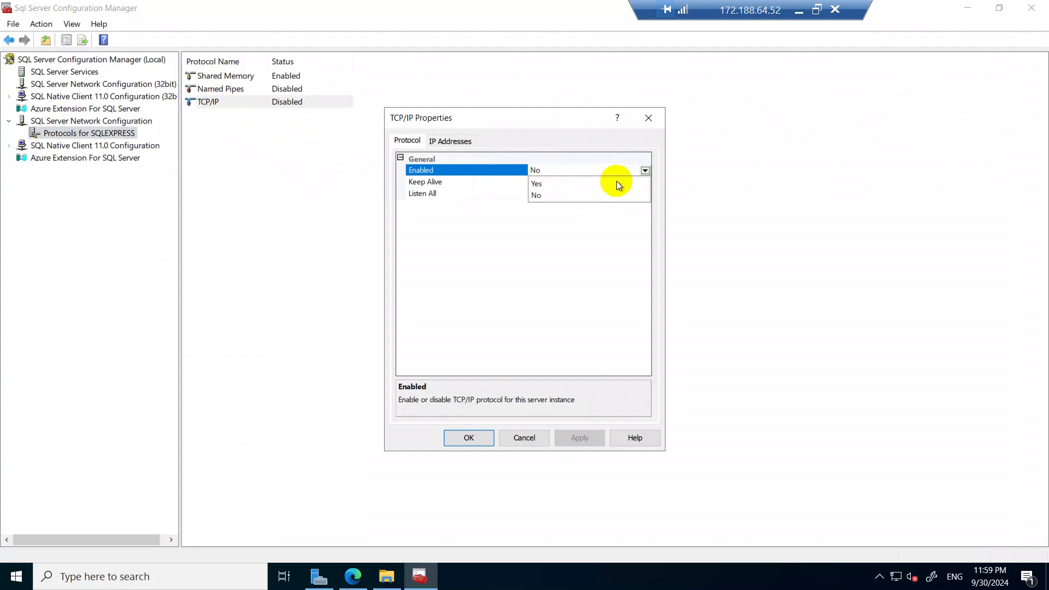
left_click(546, 184)
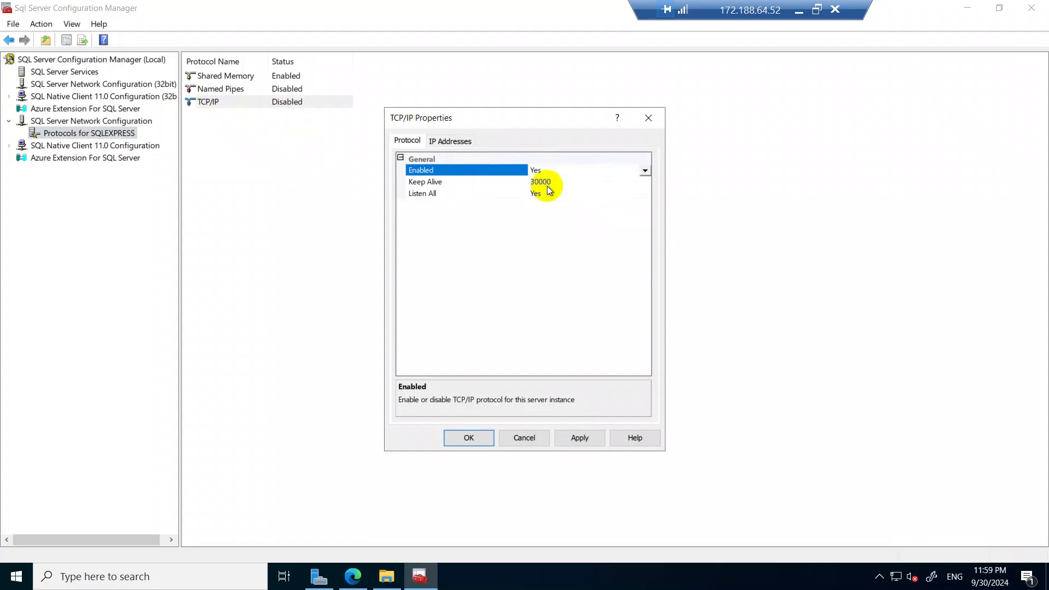
left_click(577, 436)
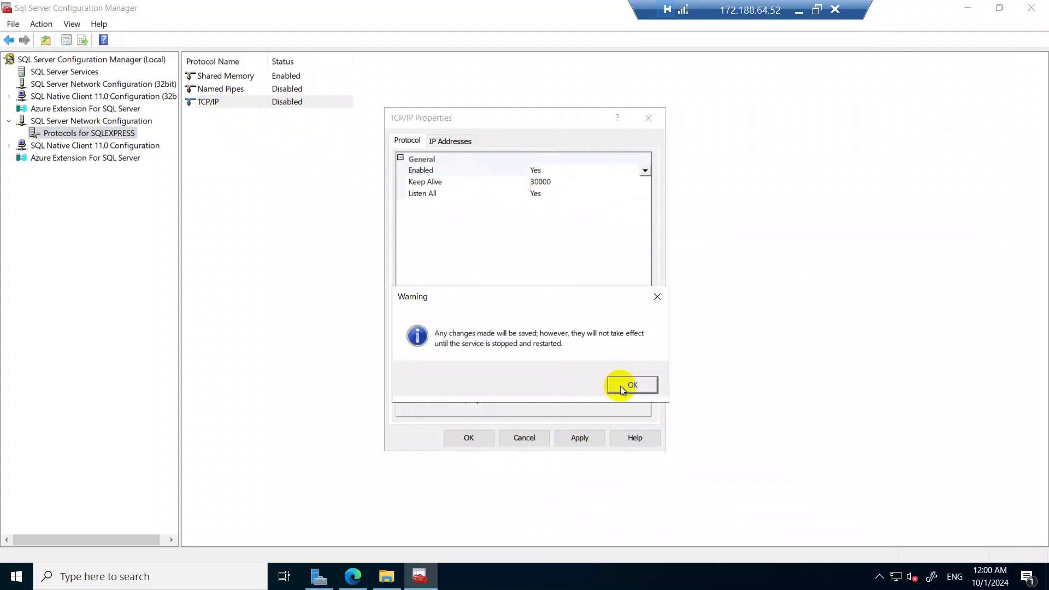
left_click(620, 385)
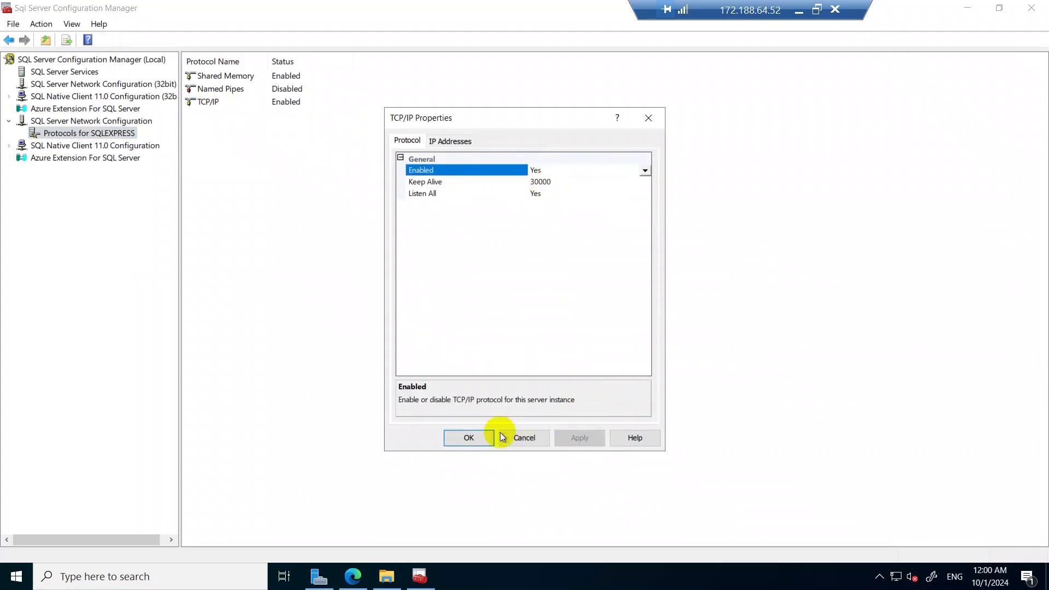
left_click(470, 438)
Step: Enter 1433 as the IPAll TCP Port in the TCP/IP properties and apply it
double_click(230, 103)
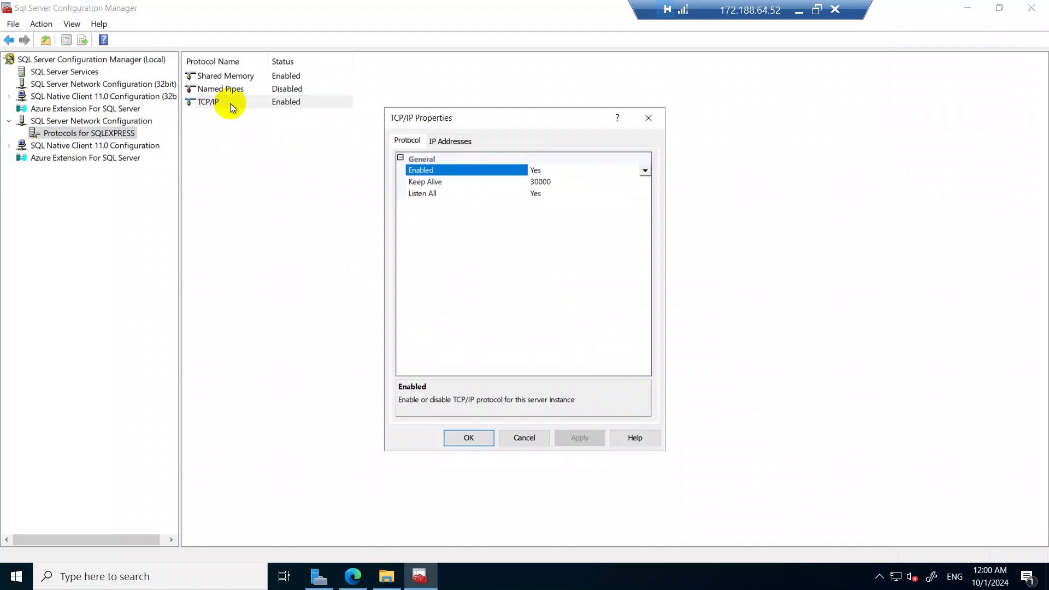
left_click(449, 141)
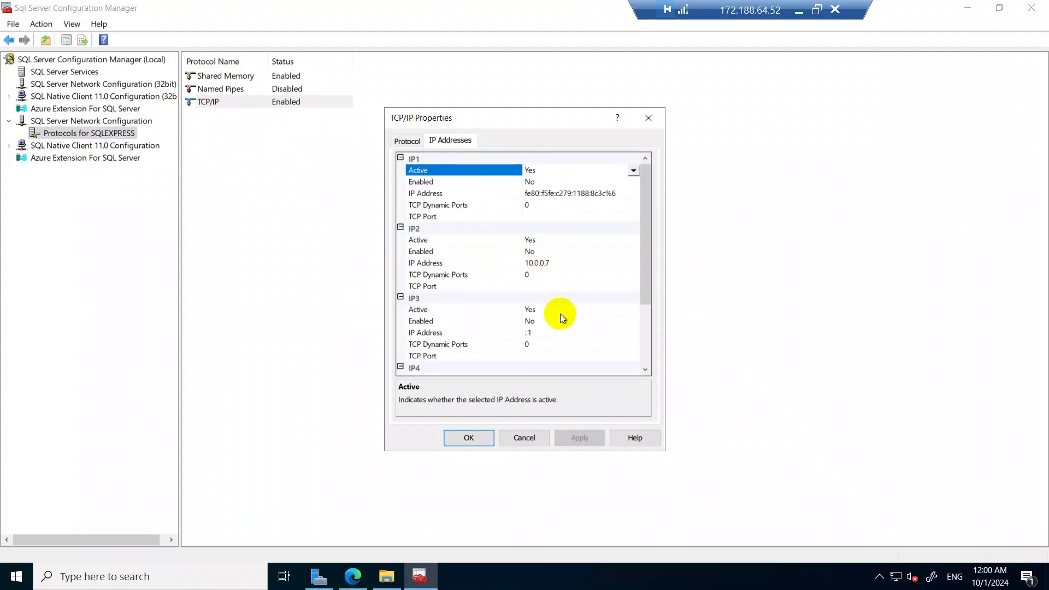
scroll(553, 337, "down", 2)
scroll(553, 340, "down", 1)
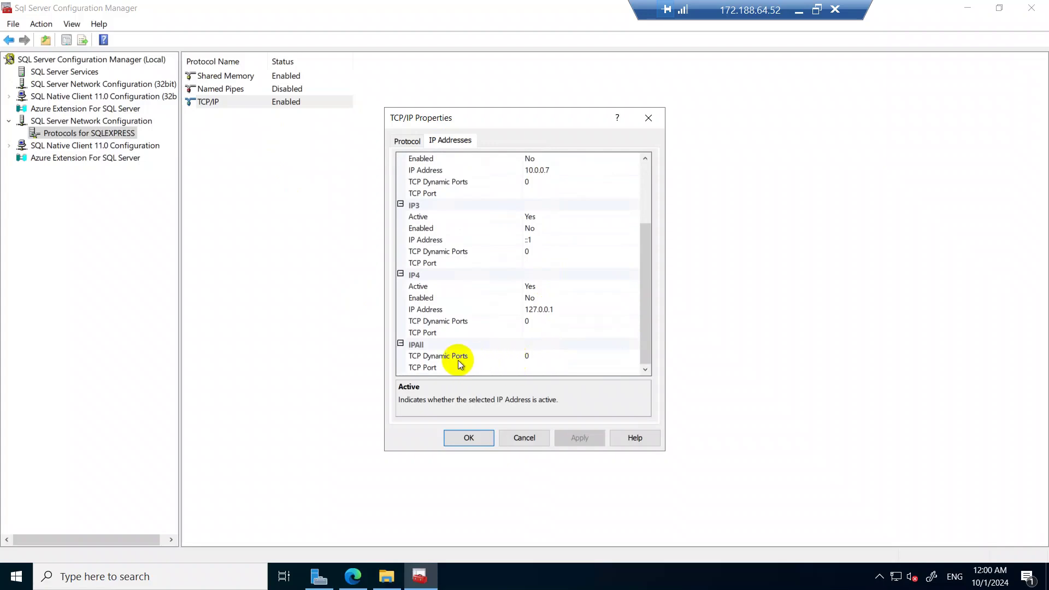
left_click(520, 369)
left_click(542, 369)
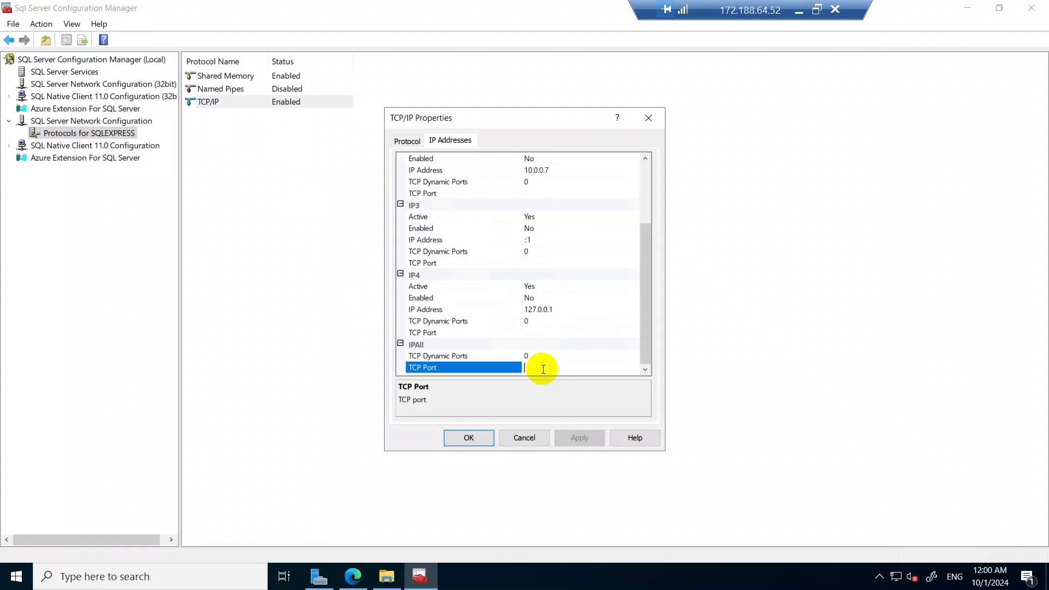
type("1433")
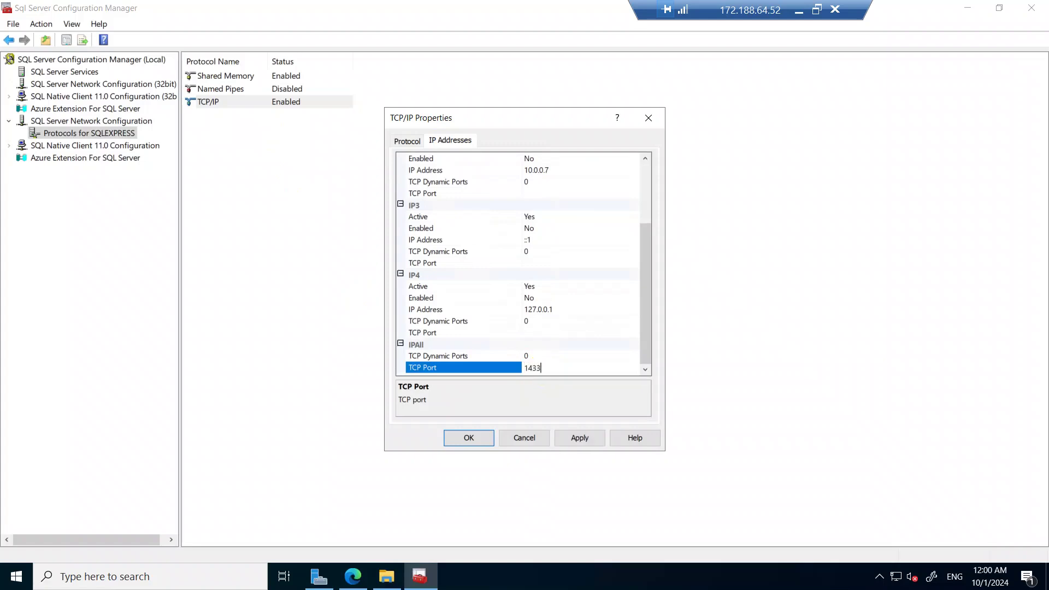
left_click(586, 438)
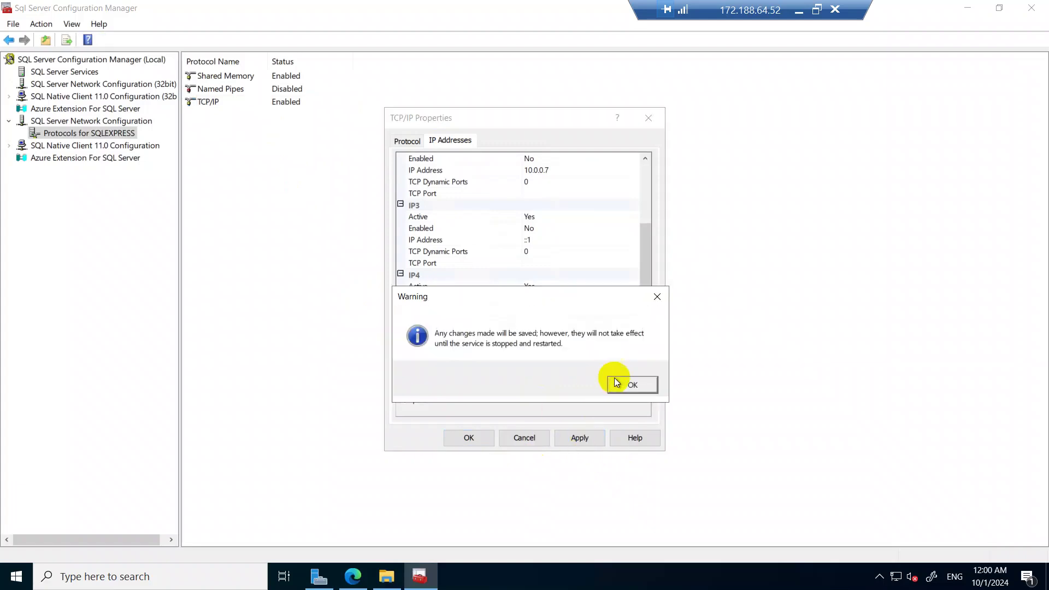
left_click(632, 385)
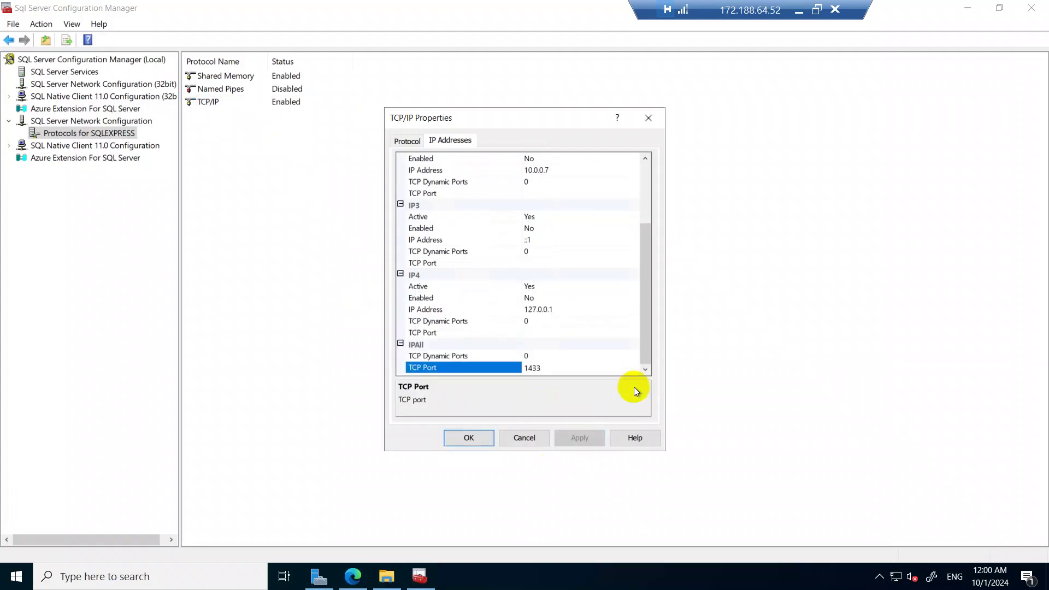
left_click(483, 433)
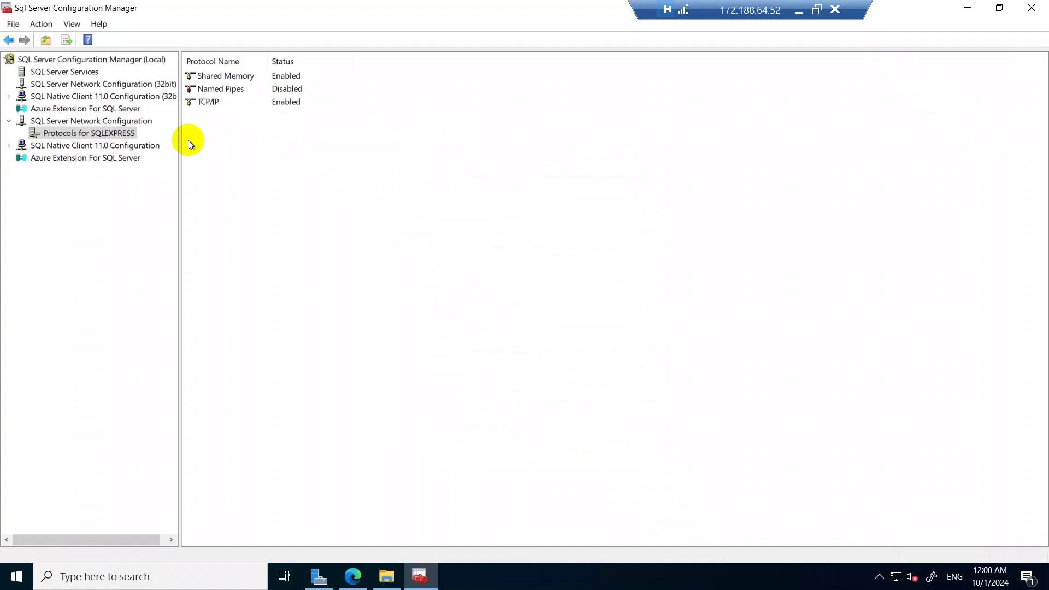
left_click(54, 76)
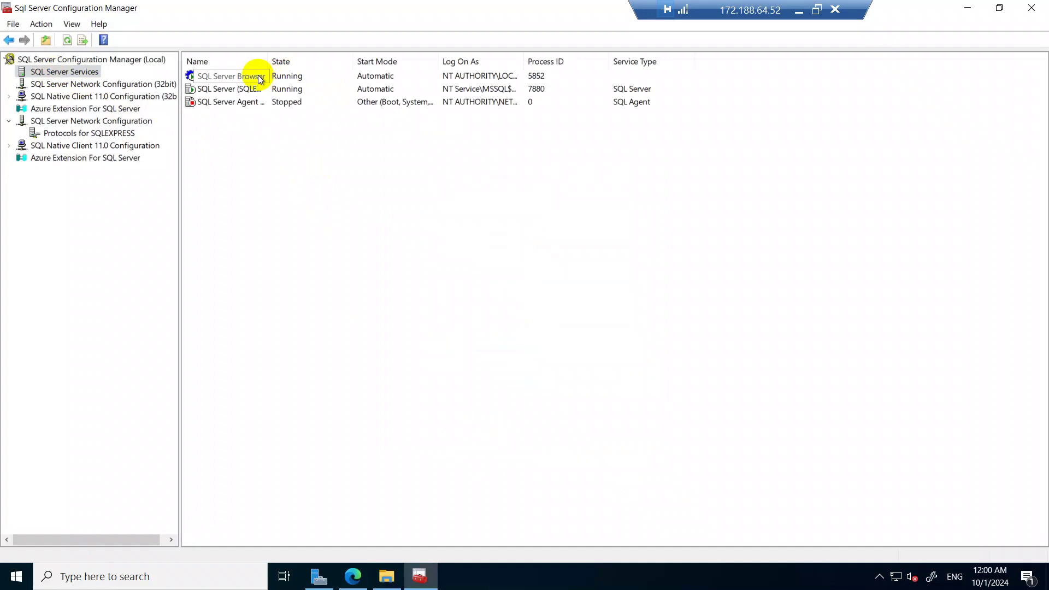
Step: Restart the SQL Server (SQLEXPRESS) service, then close Configuration Manager
left_click_drag(268, 56, 347, 55)
left_click(265, 94)
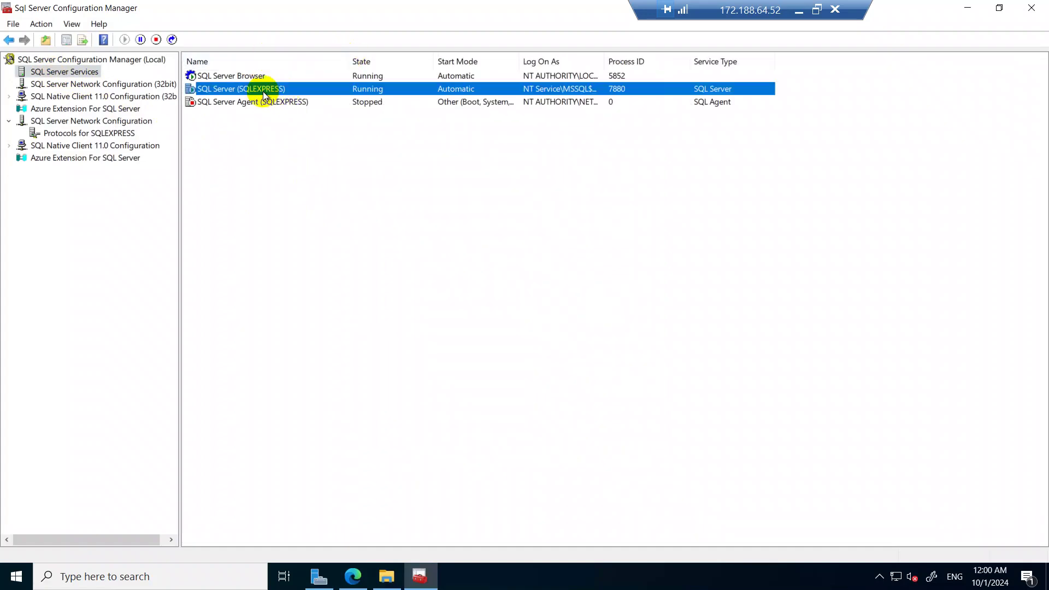
right_click(263, 93)
left_click(315, 159)
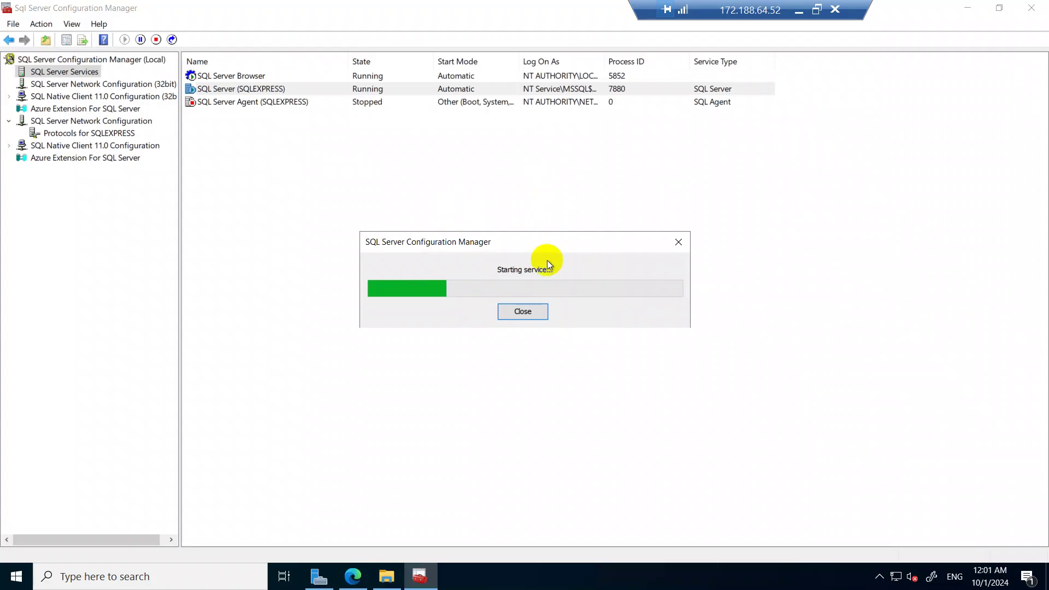
left_click(317, 271)
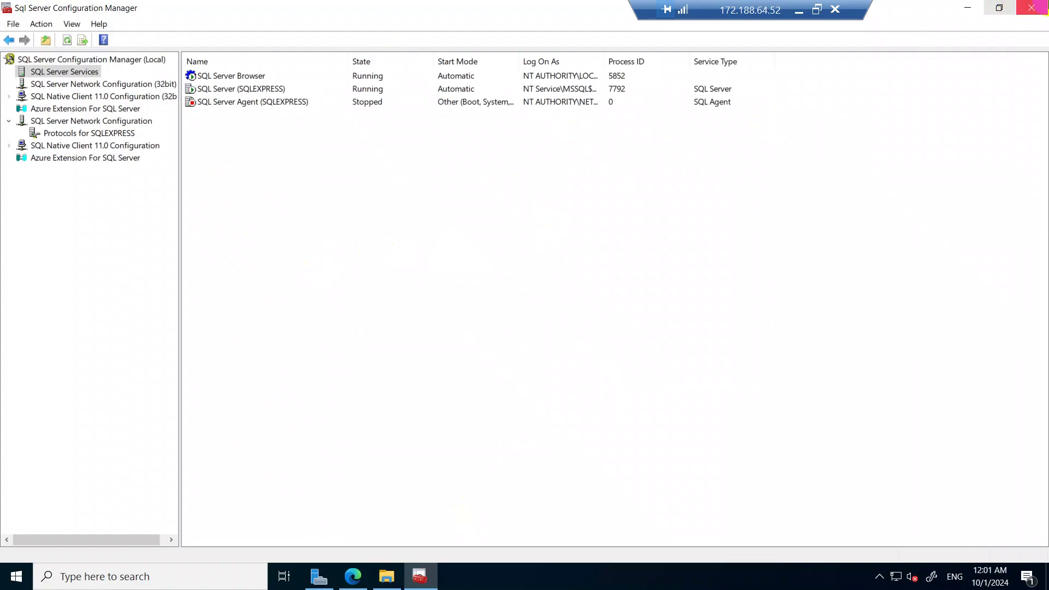
left_click(1032, 7)
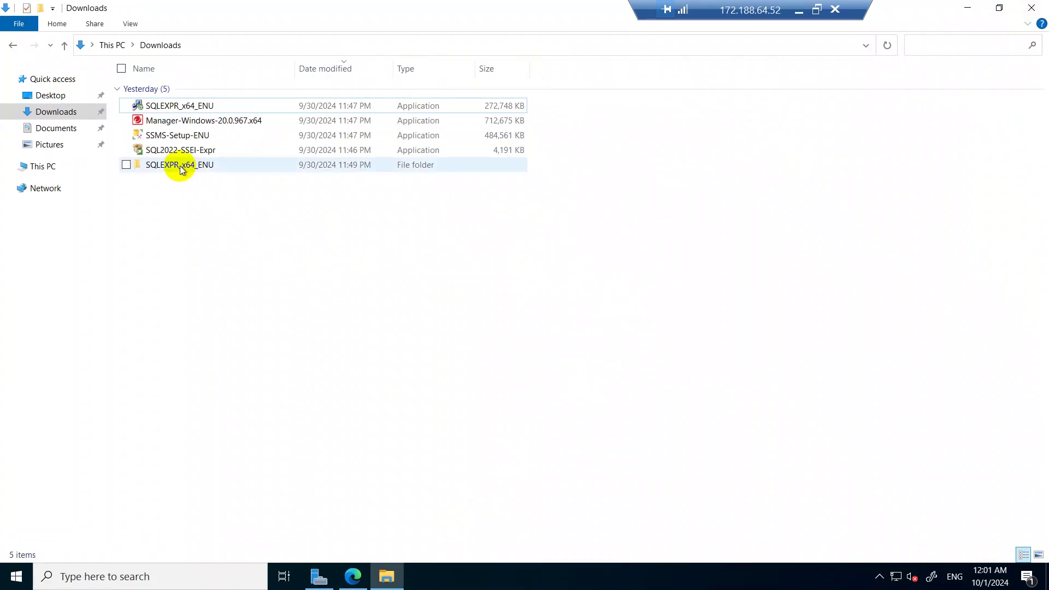
Step: Run SSMS-Setup-ENU as administrator, install Management Studio 20.2, and restart Windows
left_click(203, 135)
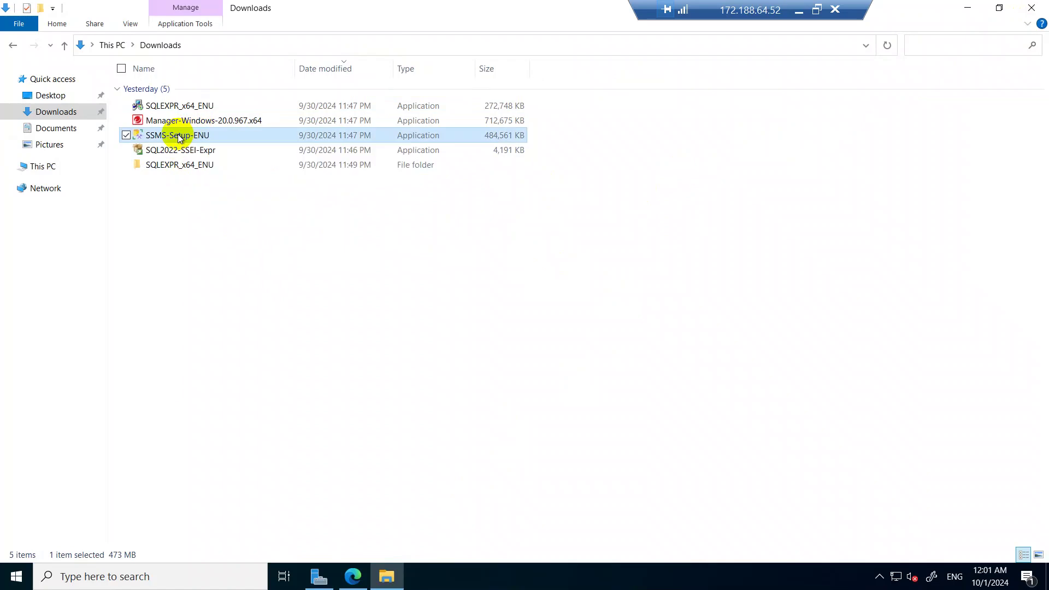
right_click(179, 137)
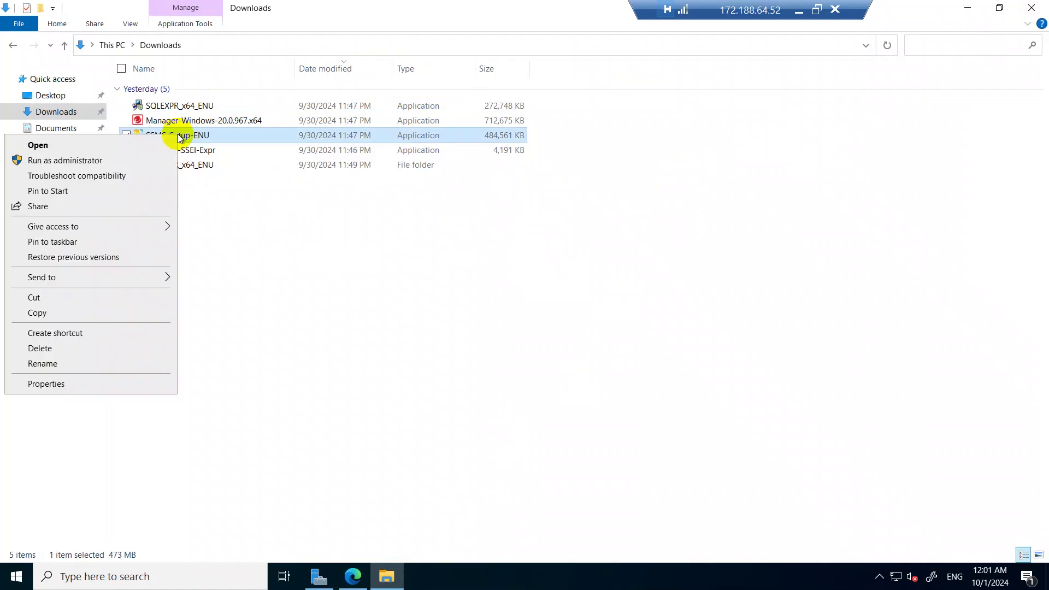
left_click(116, 160)
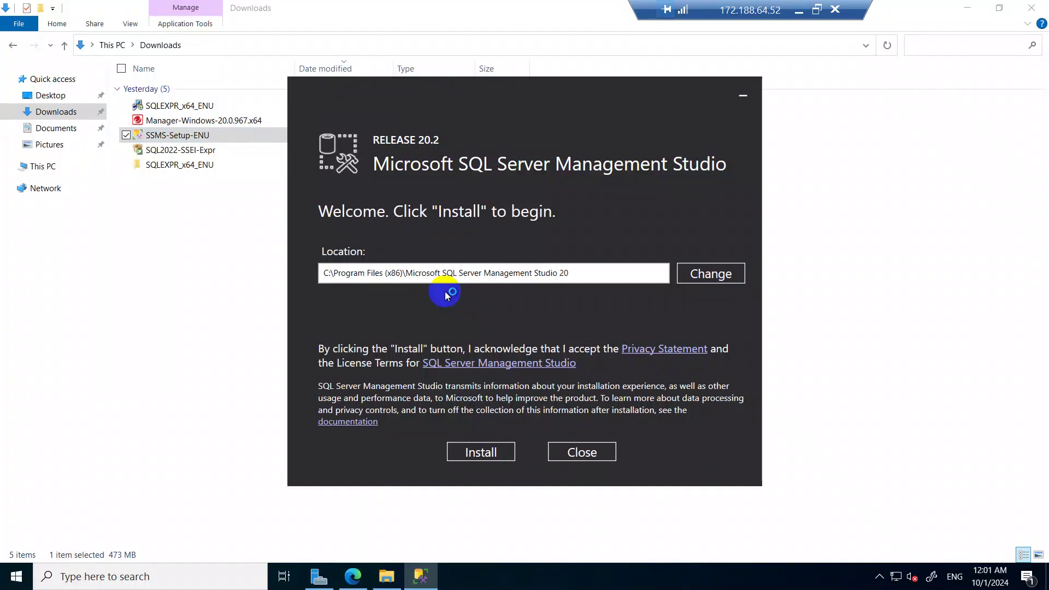
left_click(486, 455)
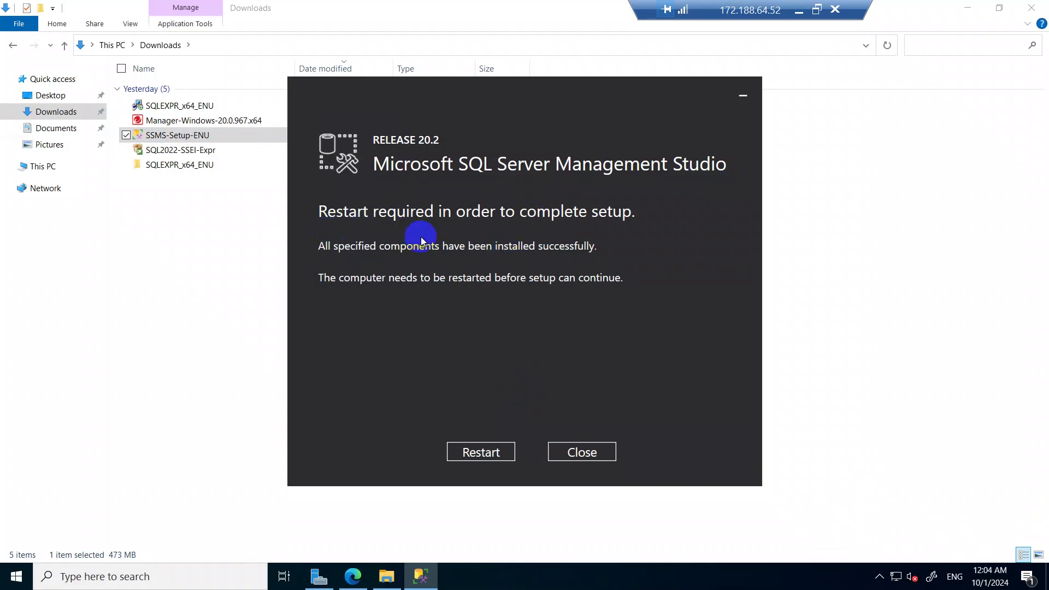
left_click(487, 456)
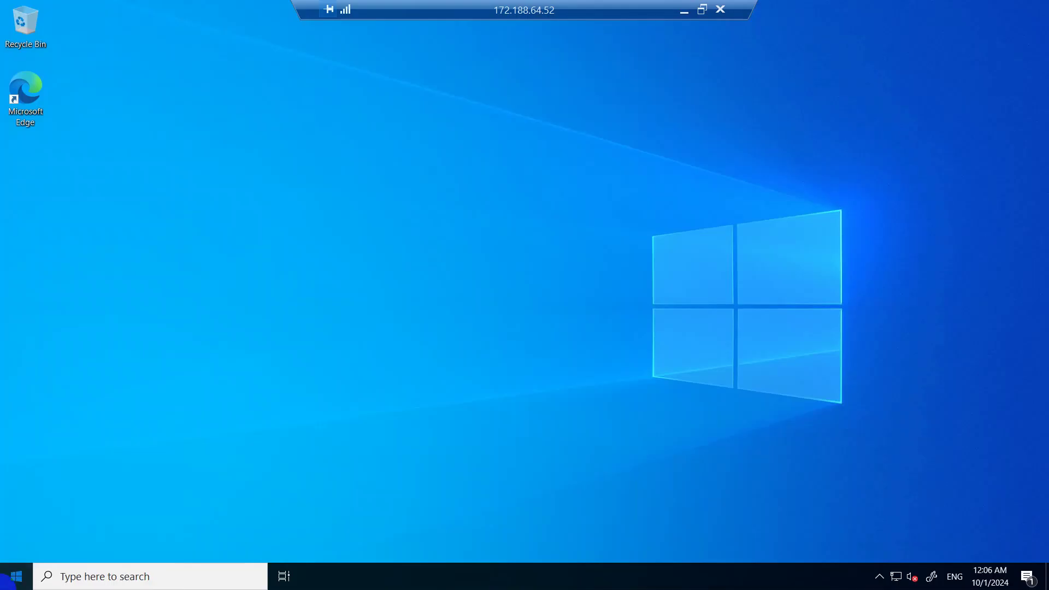
Step: Start SQL Server Management Studio 20 from the Start menu's Recently added list
left_click(8, 582)
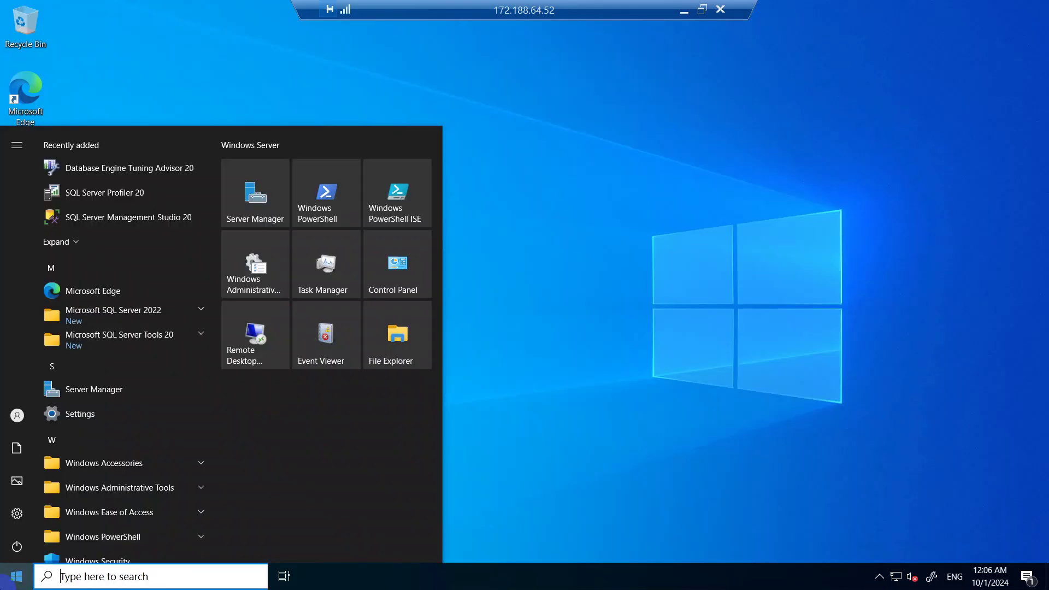
left_click(150, 222)
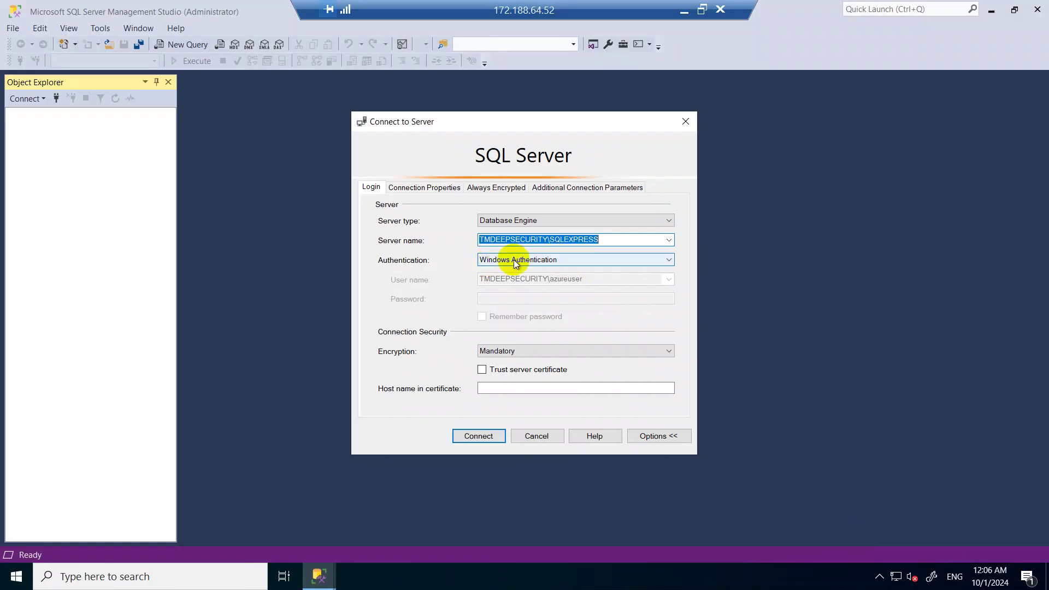
Step: Connect to TMDEEPSECURITY\SQLEXPRESS using SQL Server Authentication, login sa and its password
left_click(550, 263)
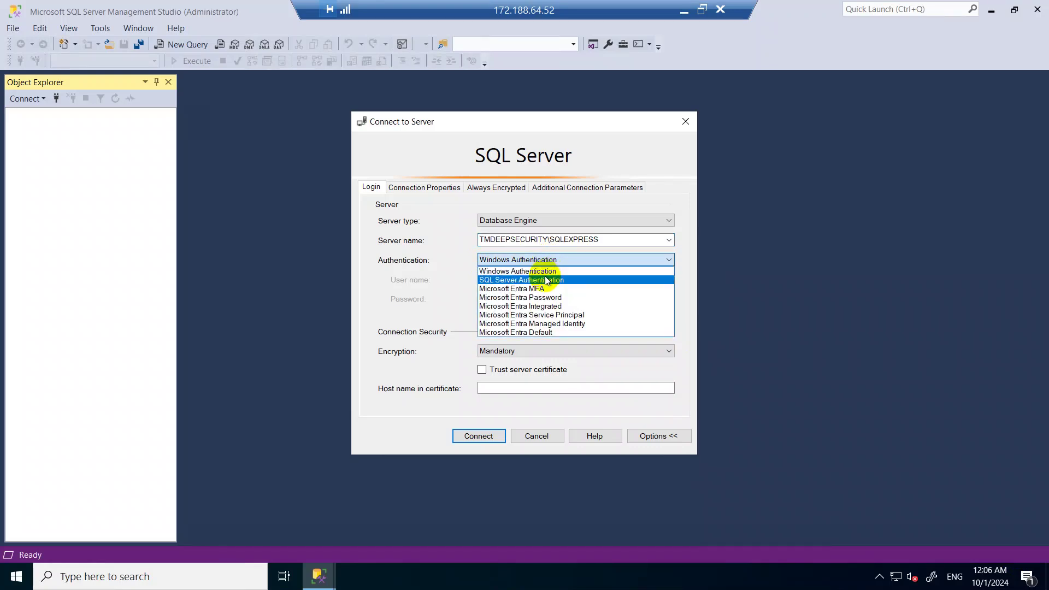
left_click(545, 280)
left_click(519, 278)
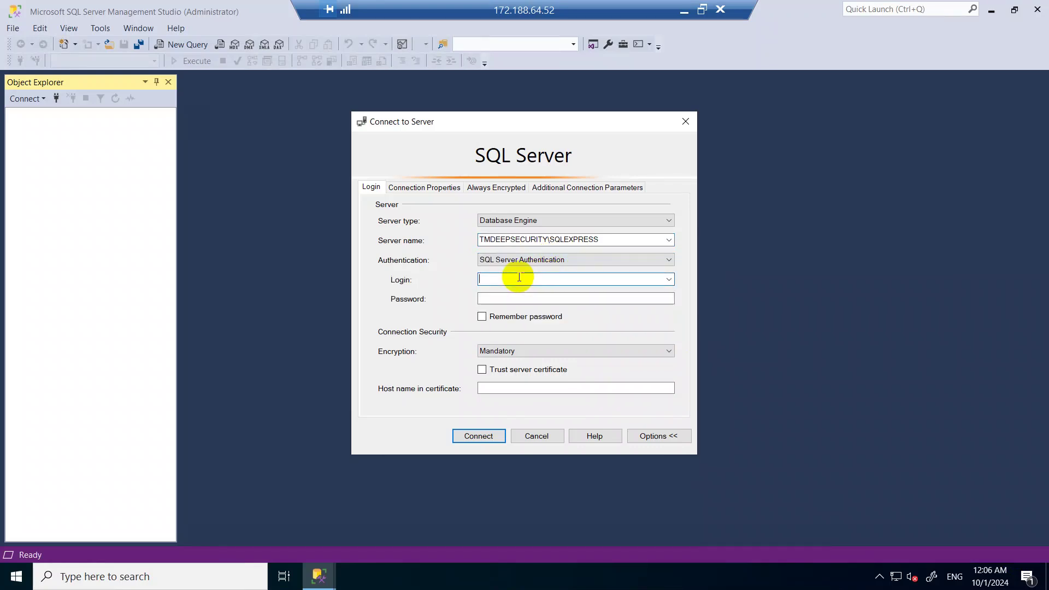
type("sa")
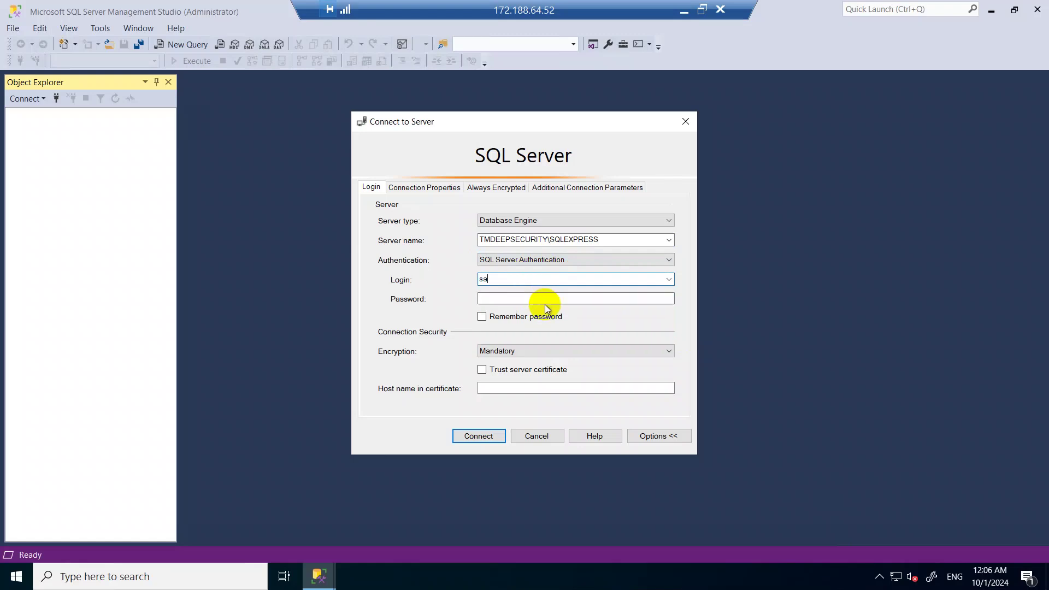
left_click(560, 300)
type("****")
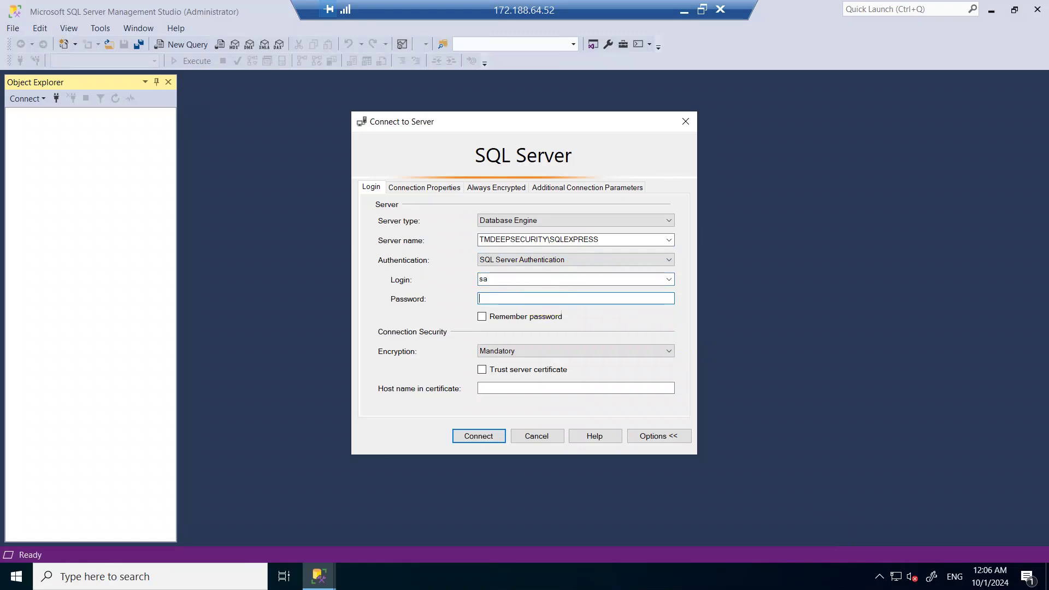
type("******")
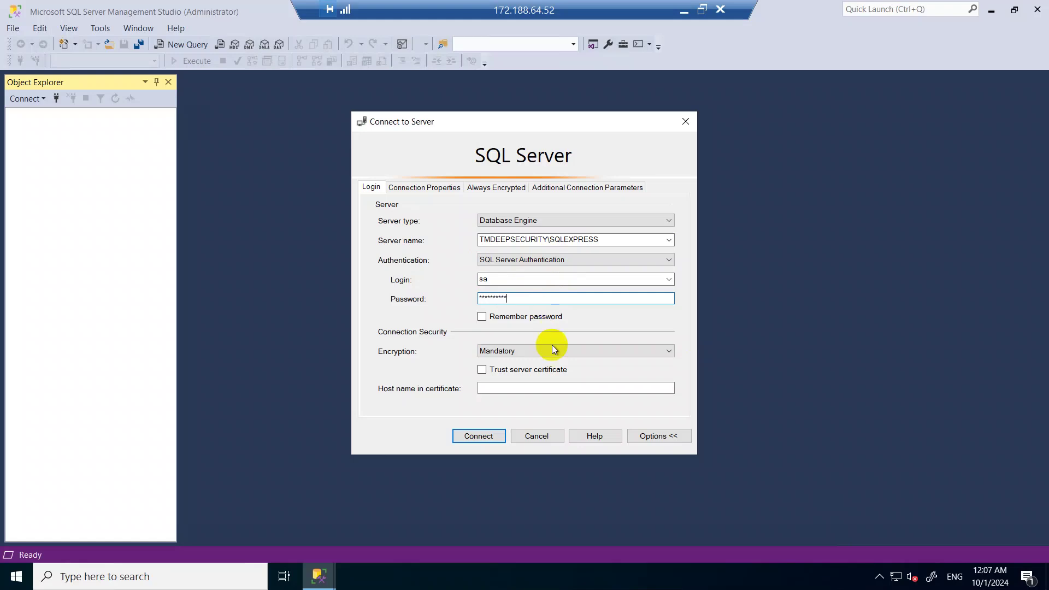
left_click(473, 436)
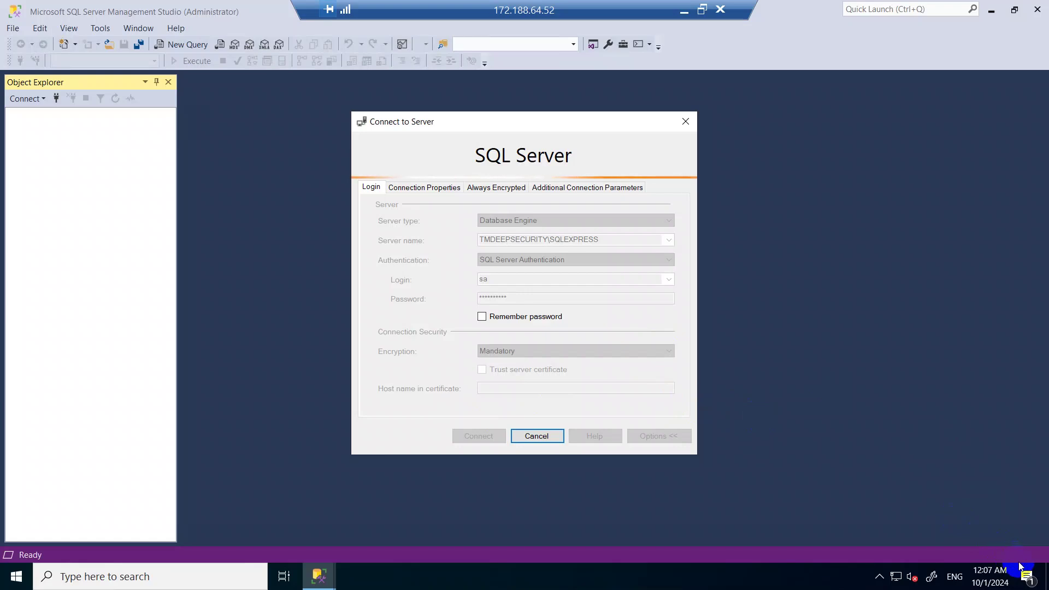
Step: Switch back to Windows Authentication and retry connecting, dismissing the certificate errors
left_click(573, 259)
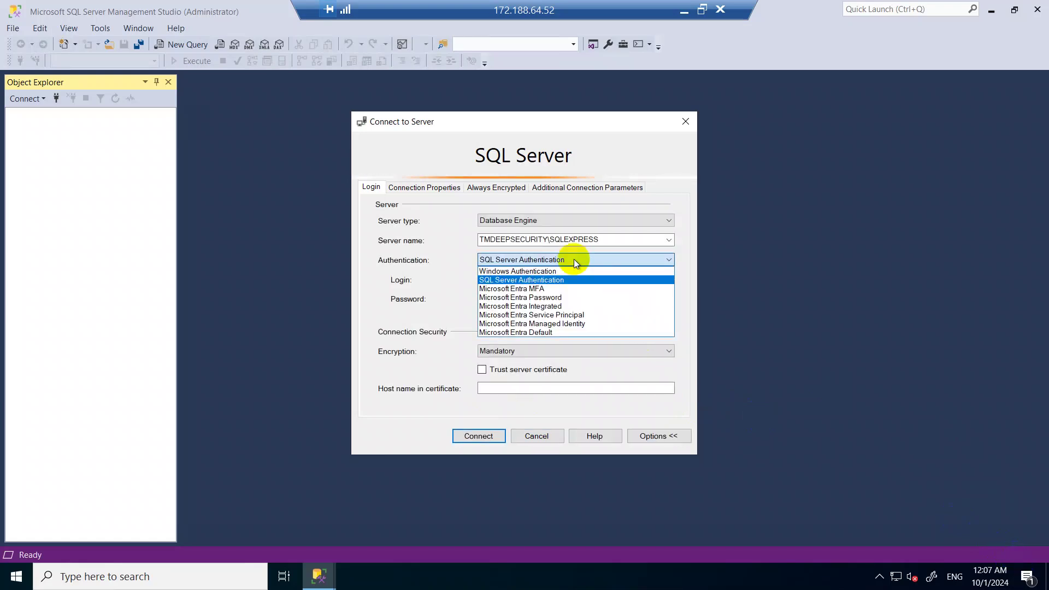
left_click(521, 272)
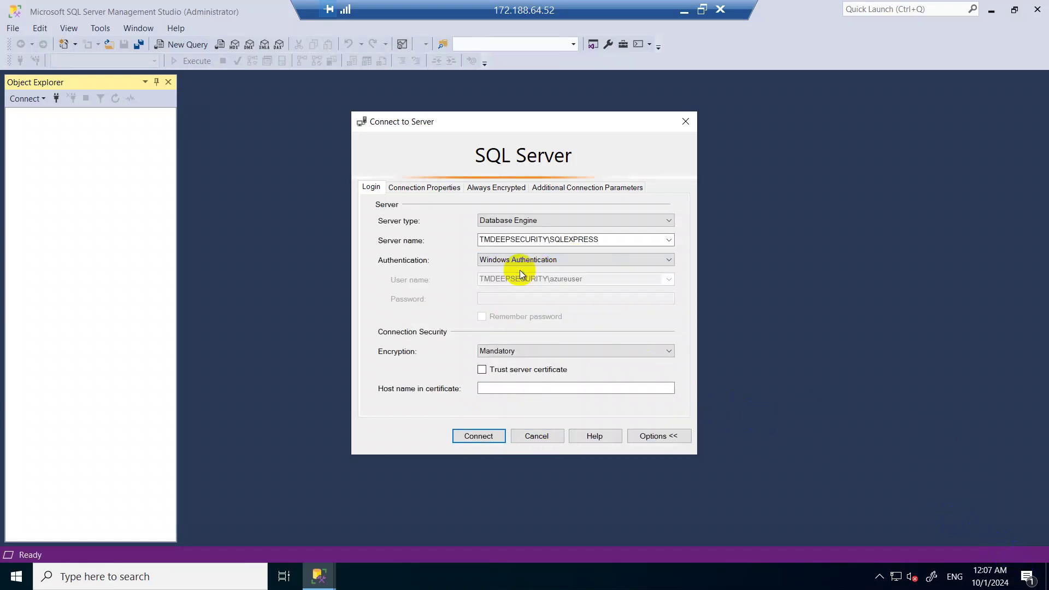
left_click(479, 434)
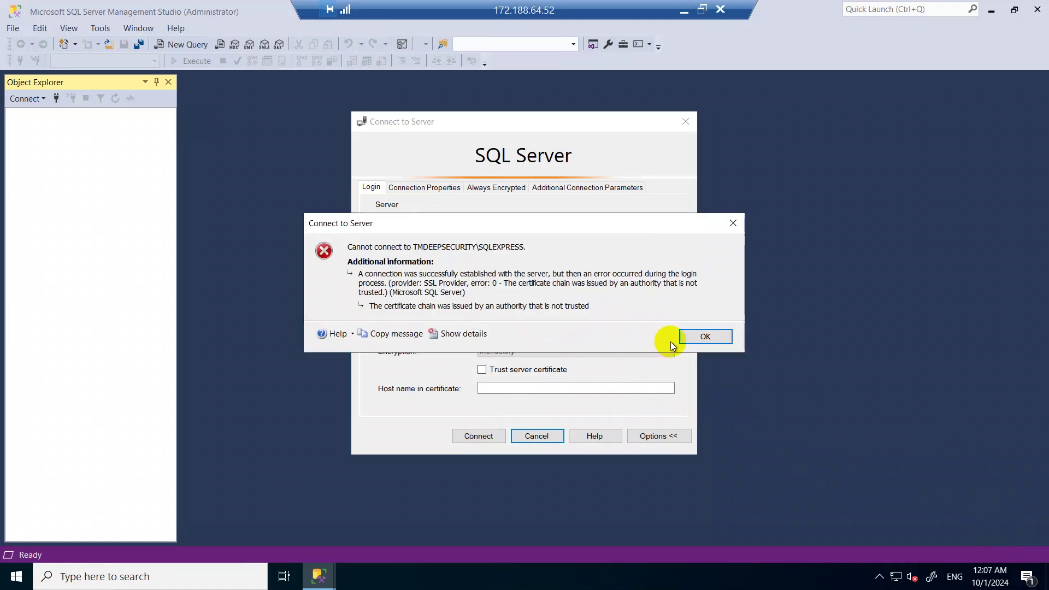
left_click(703, 337)
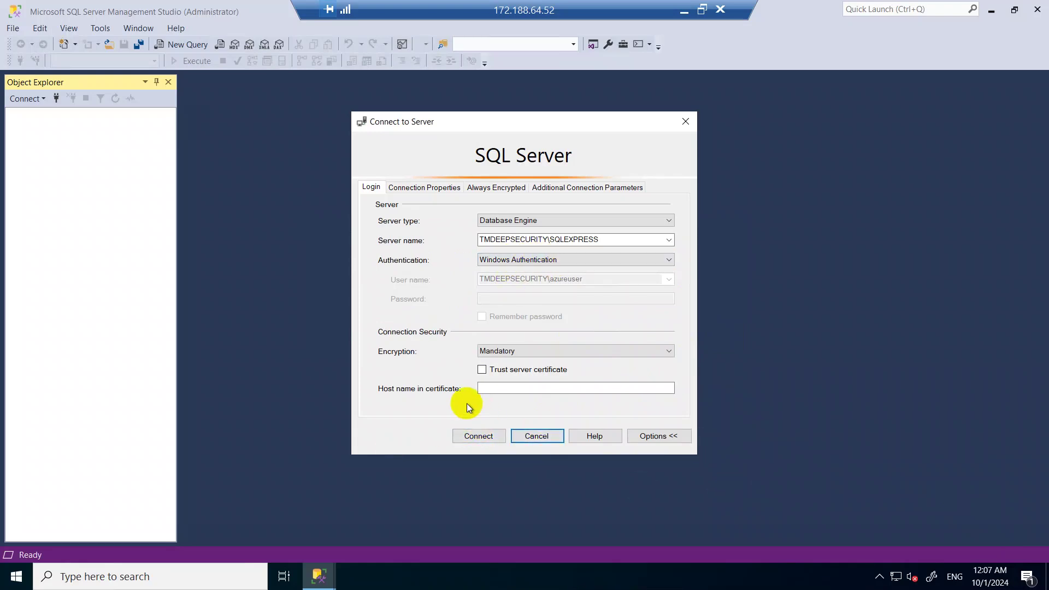
left_click(474, 436)
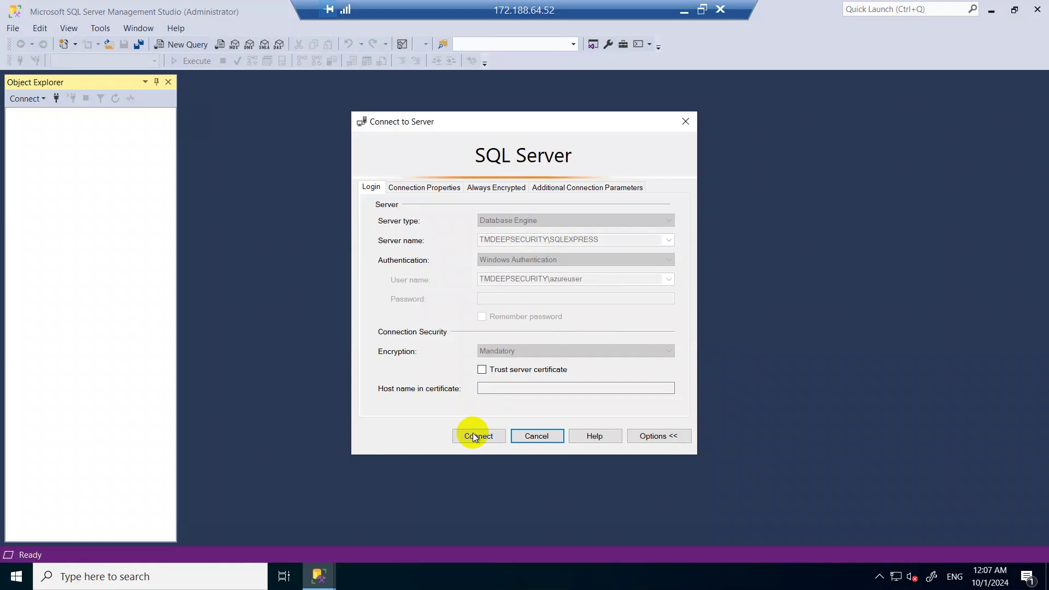
left_click(706, 337)
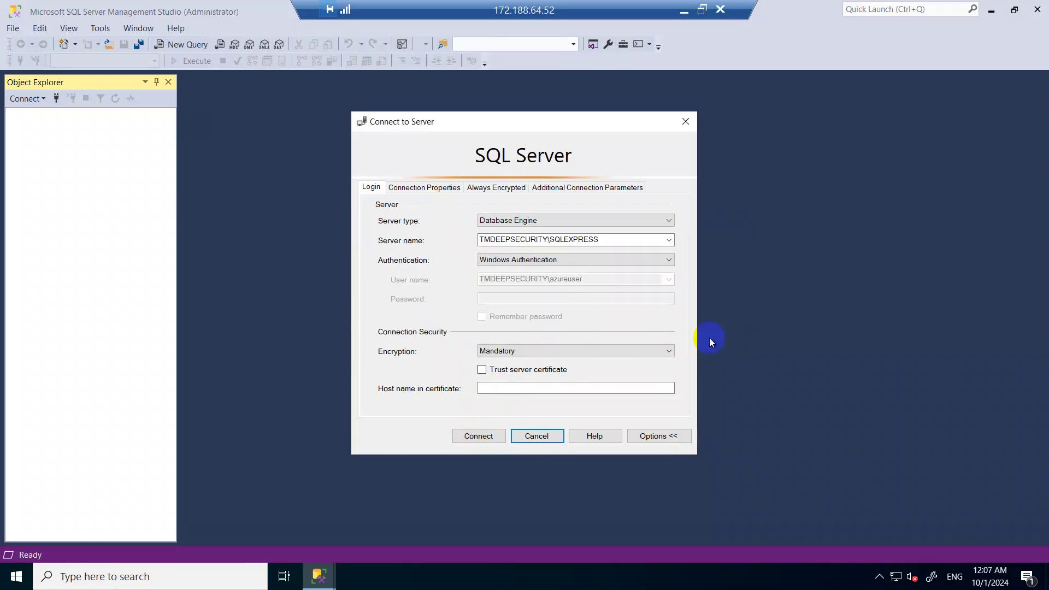
Step: Set connection encryption to Optional and connect to the server
left_click(596, 353)
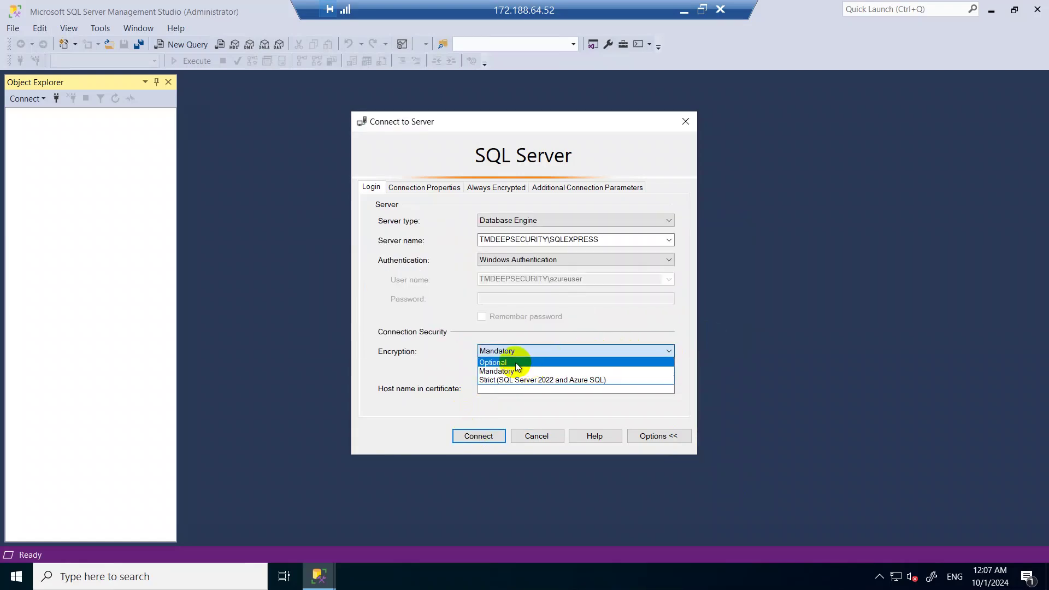
left_click(492, 362)
left_click(483, 435)
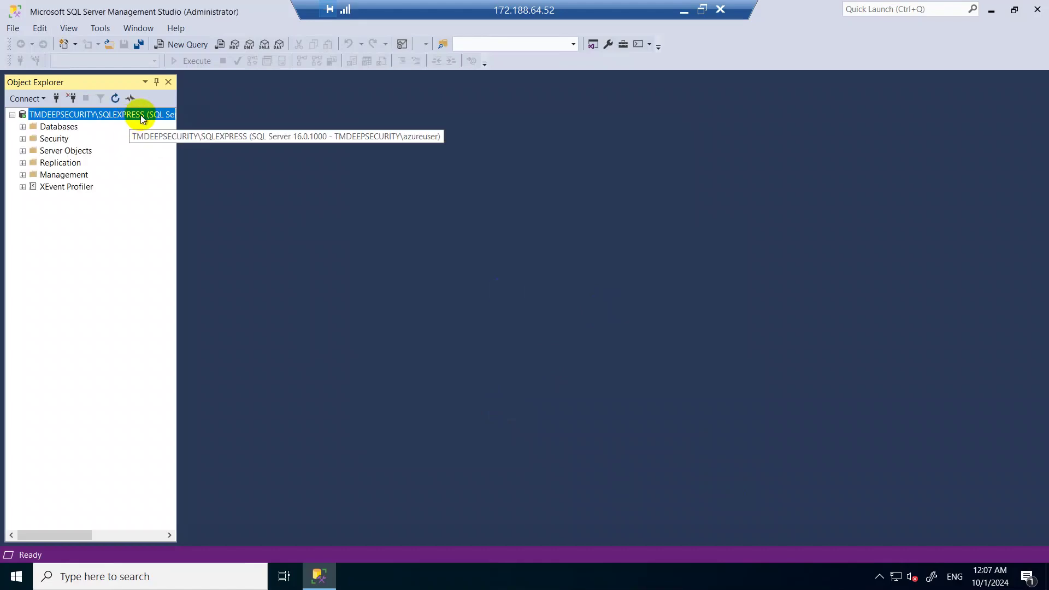
left_click(37, 102)
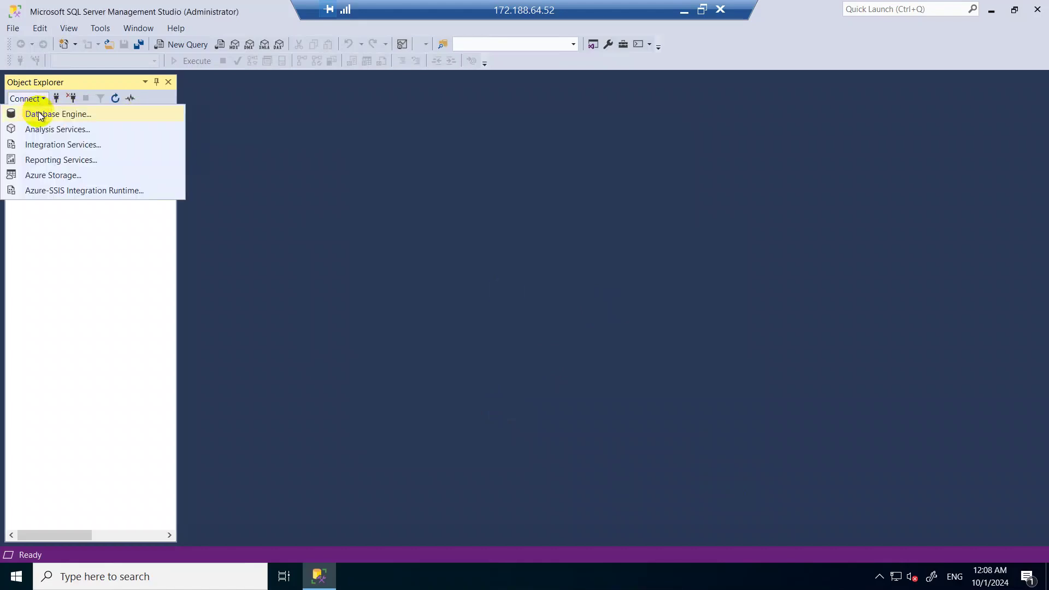
Step: Start a new Database Engine connection from Object Explorer
left_click(43, 101)
left_click(43, 100)
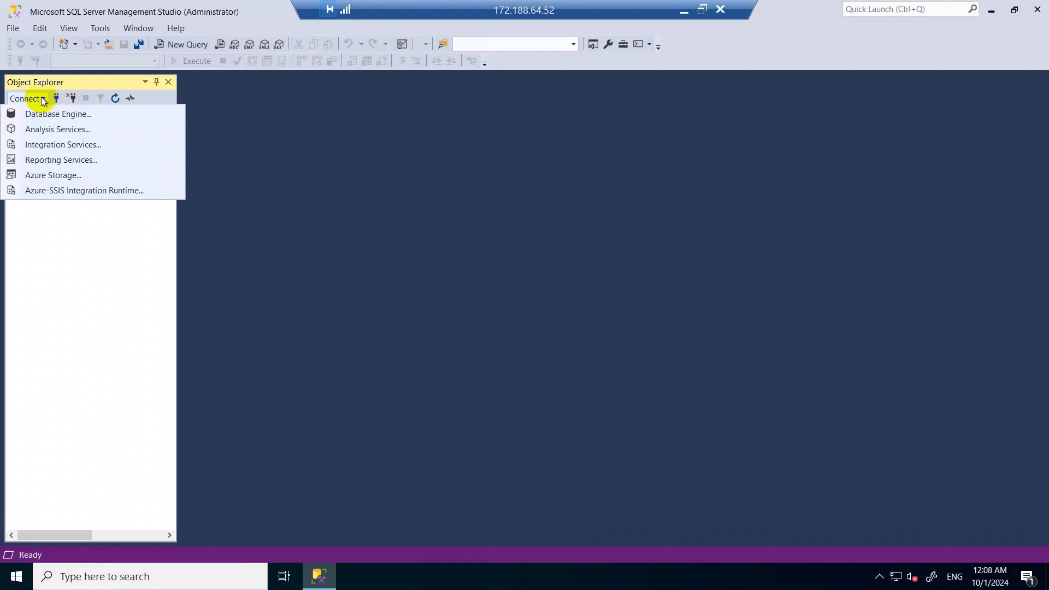
left_click(43, 100)
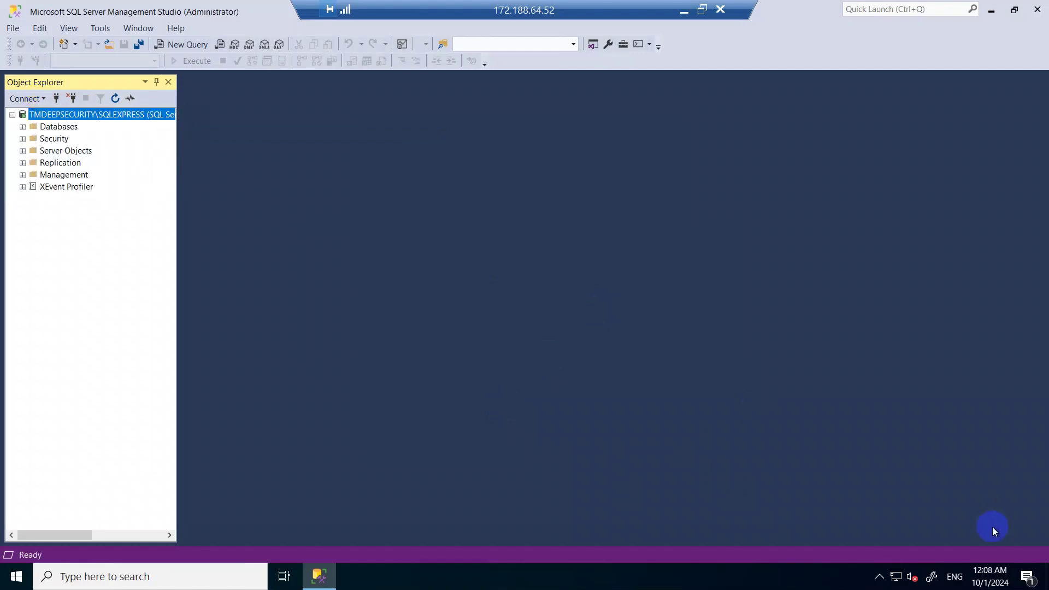
left_click(24, 103)
left_click(49, 113)
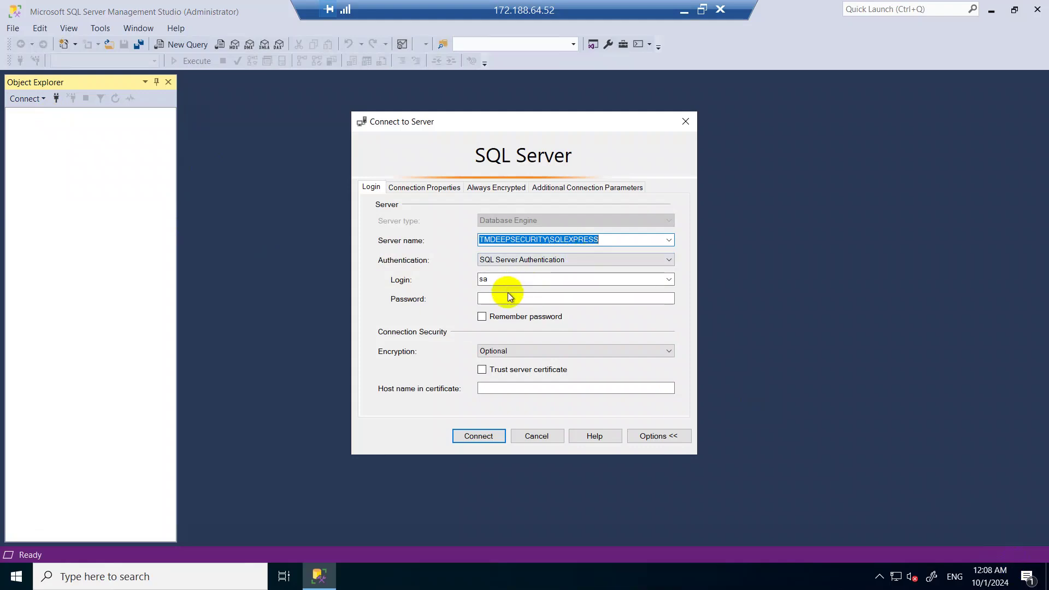
Step: Enter the sa password, keep encryption Optional, connect, and expand Databases
left_click(509, 298)
type("*****")
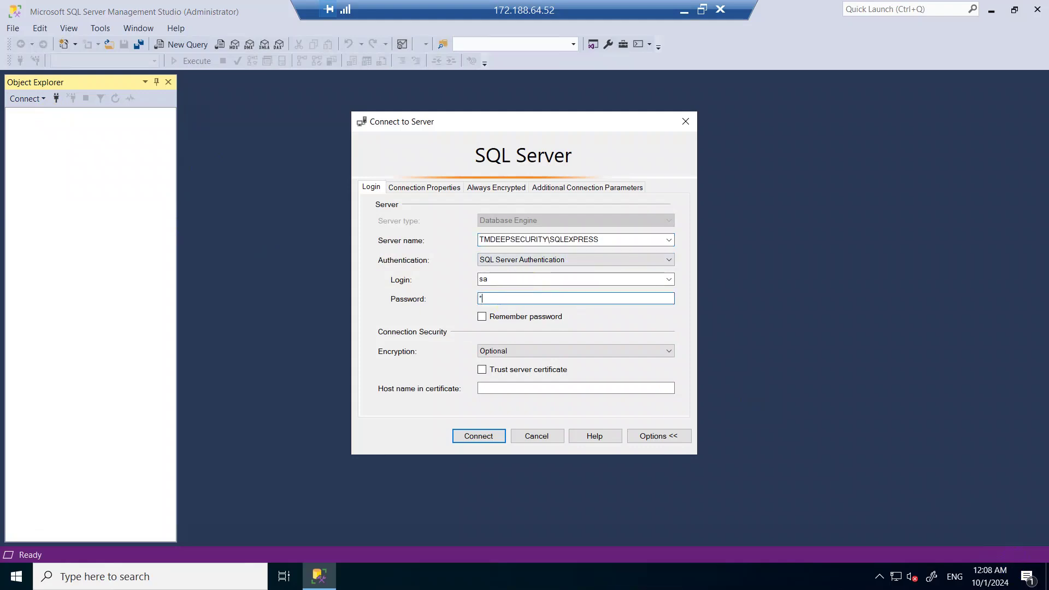
type("*****")
left_click(527, 349)
left_click(521, 362)
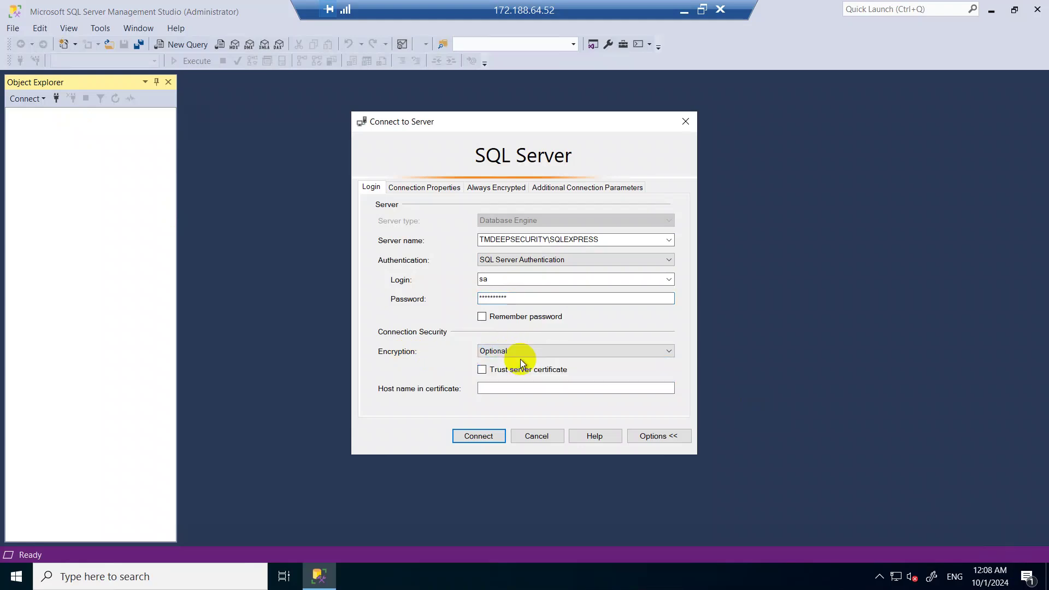
left_click(471, 437)
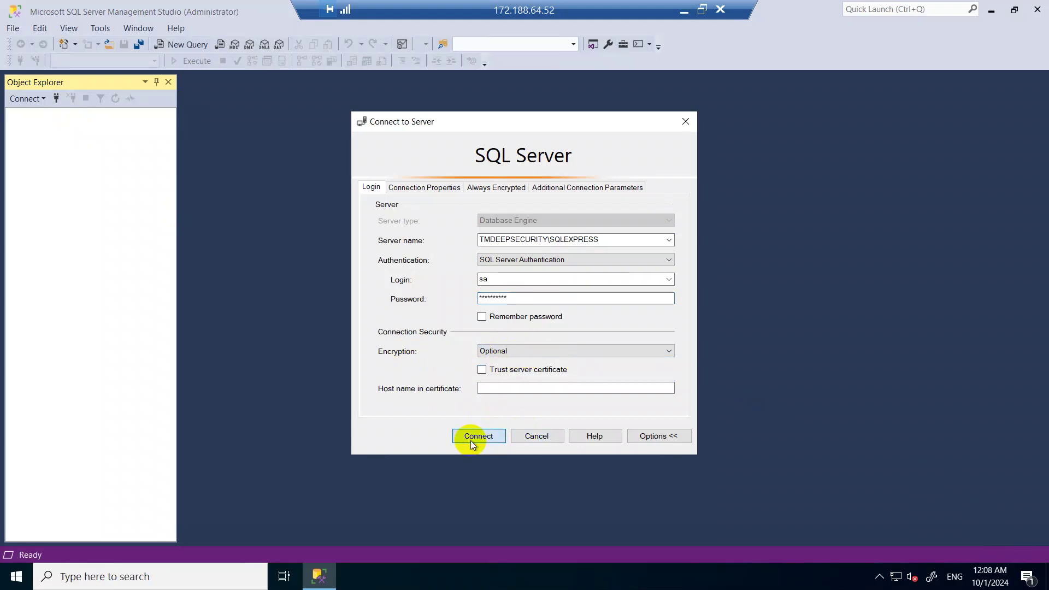
left_click(22, 126)
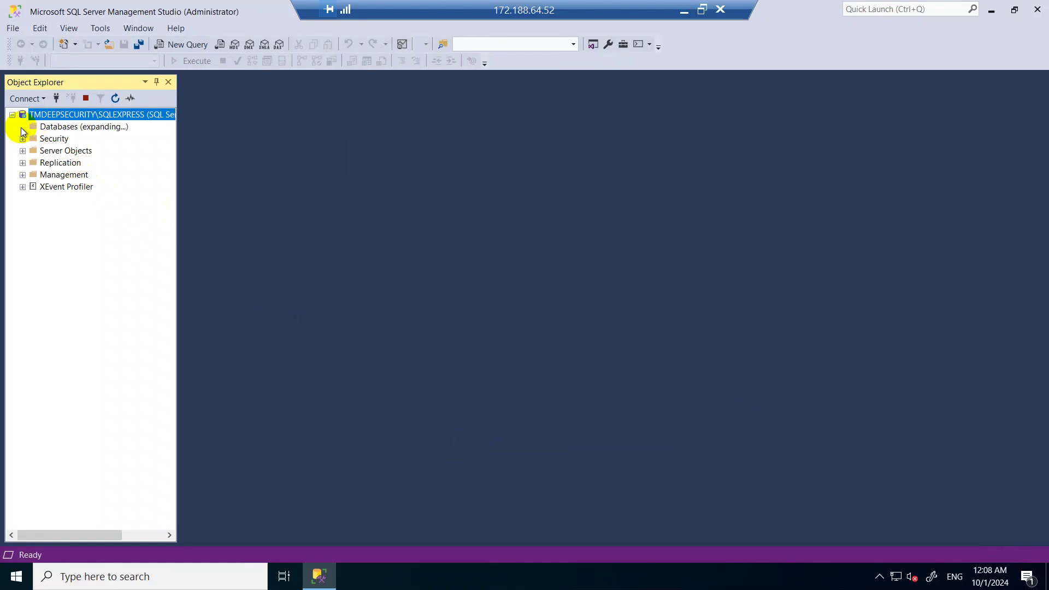
Step: Start a new database named TMDB, with data file TMDB and log file TMDB_log
right_click(72, 129)
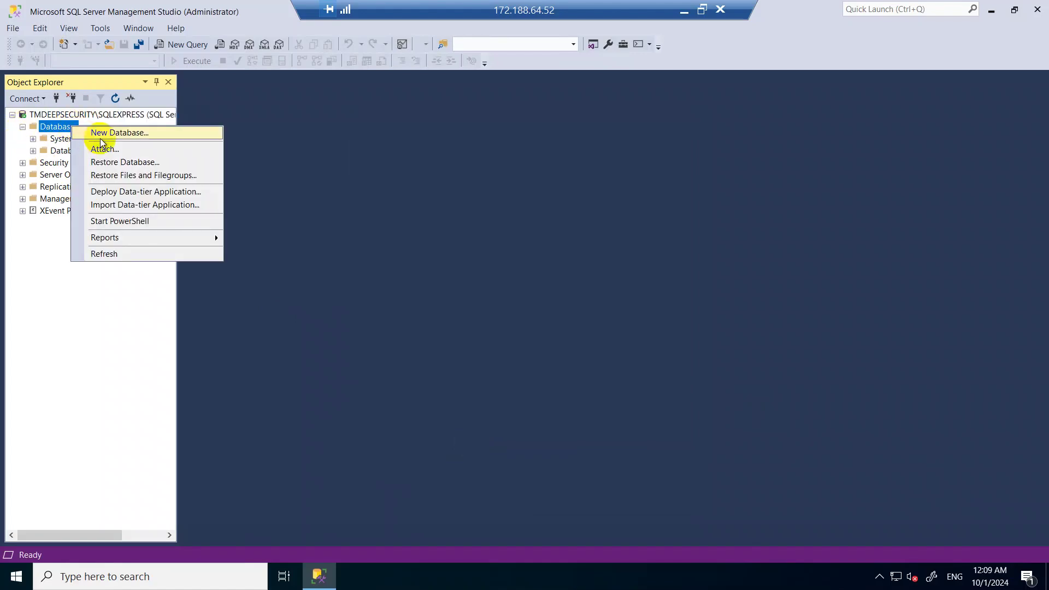
left_click(101, 137)
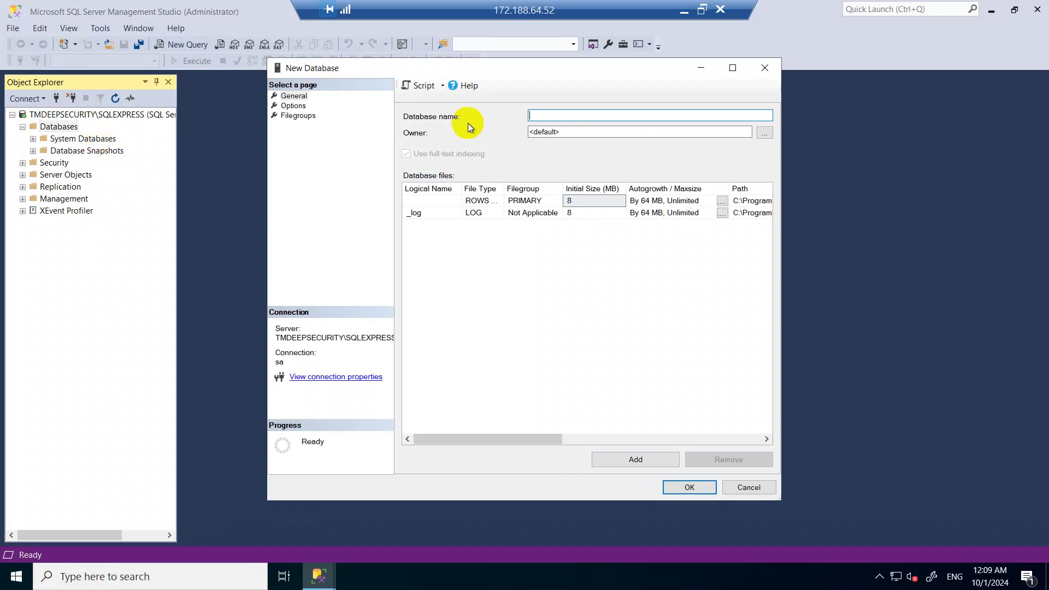
type("T")
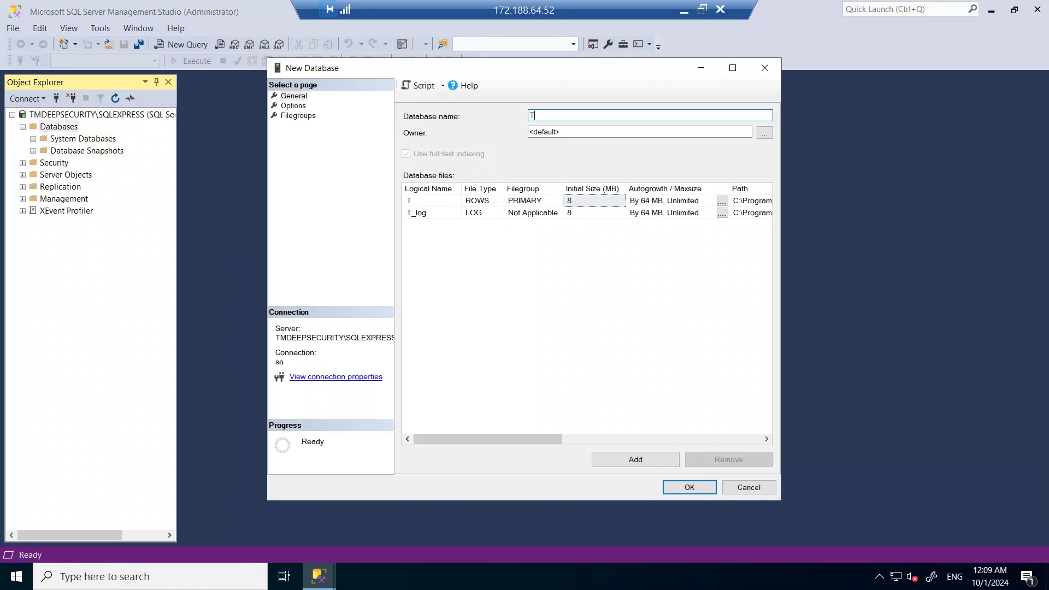
type("MDB")
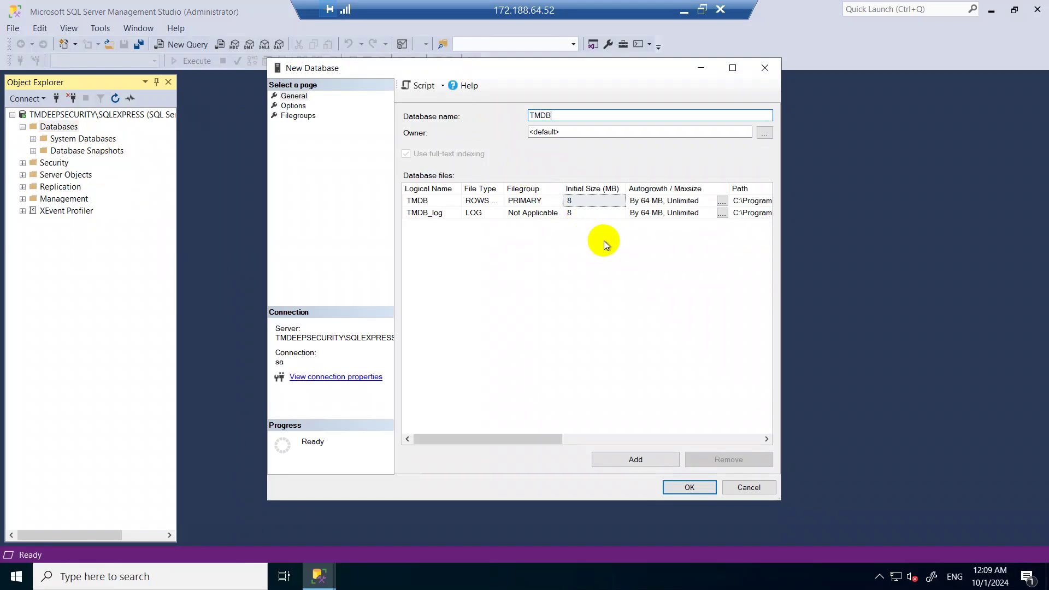
left_click_drag(541, 442, 687, 438)
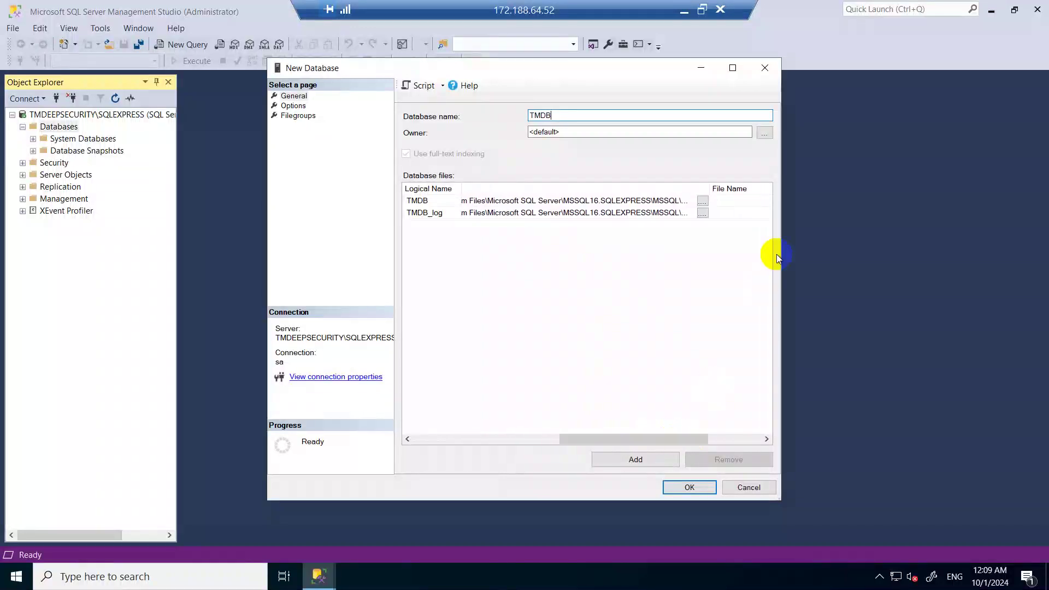
Step: Set the path of both the TMDB data file and the TMDB_log file to D:\
left_click(703, 202)
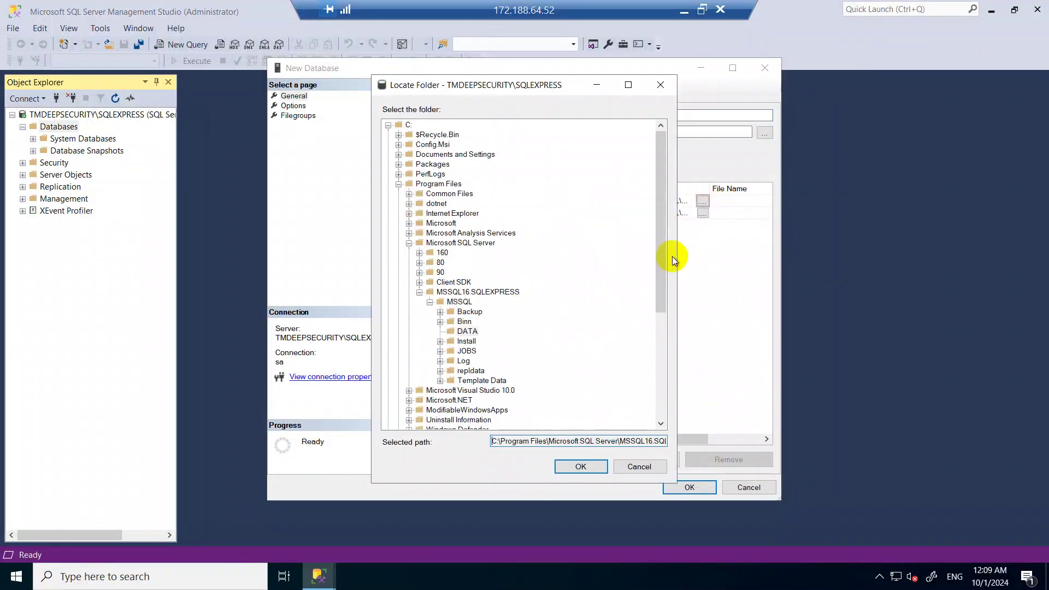
left_click_drag(662, 262, 662, 410)
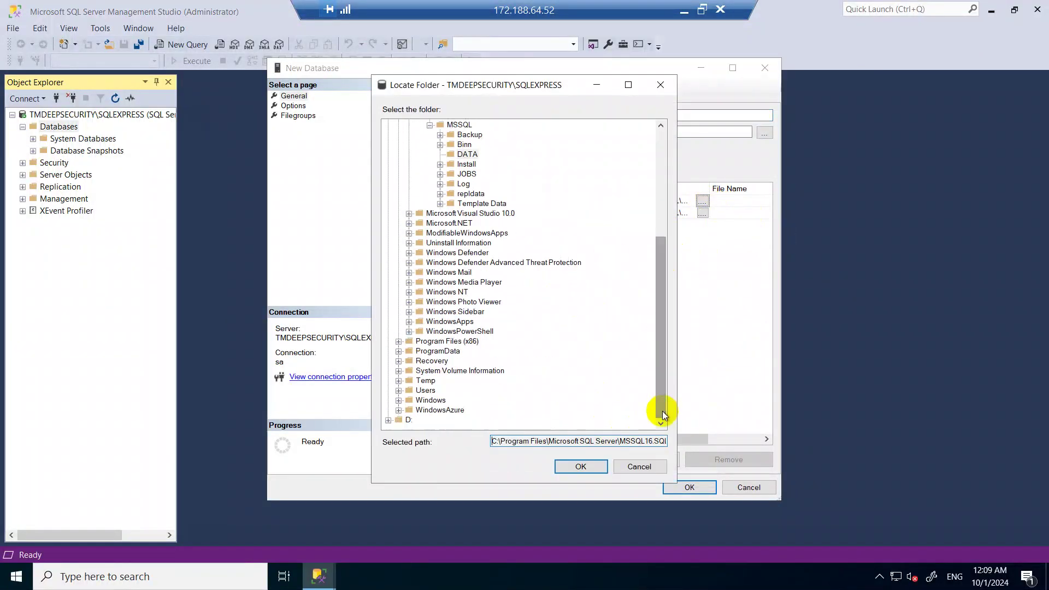
left_click(388, 420)
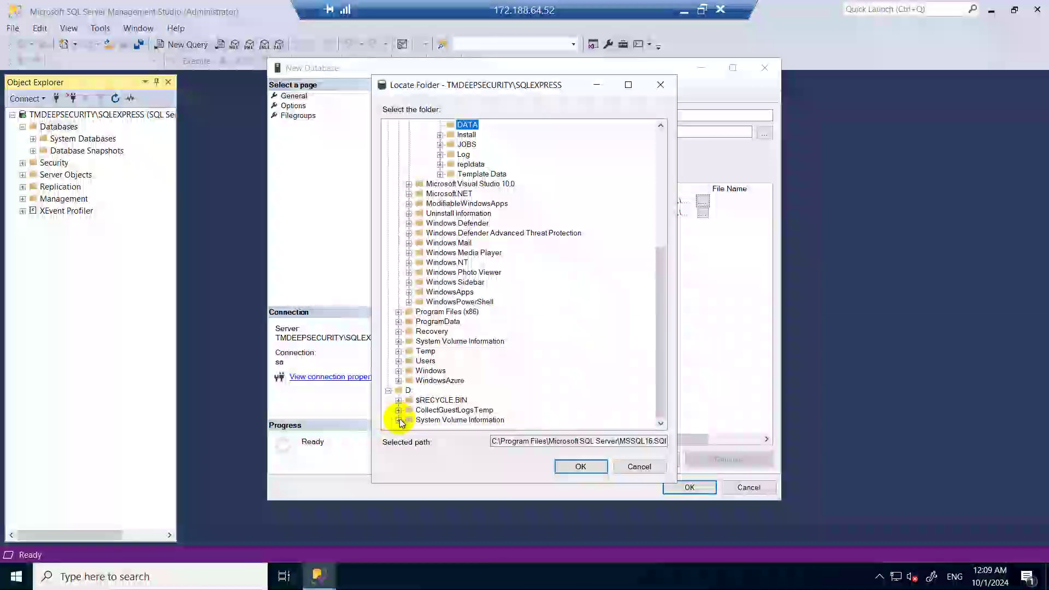
left_click(409, 390)
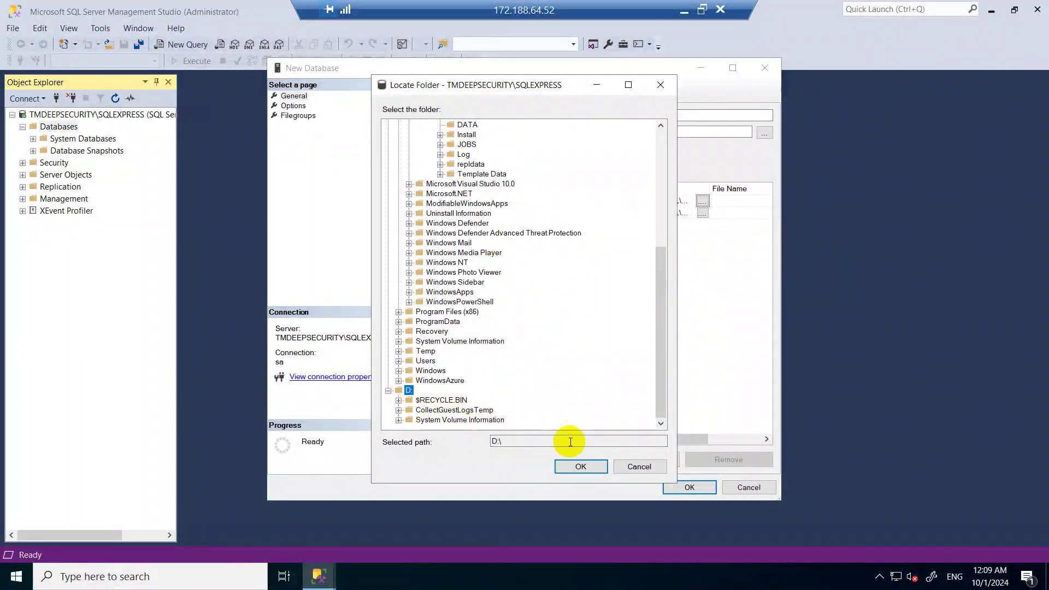
left_click(590, 467)
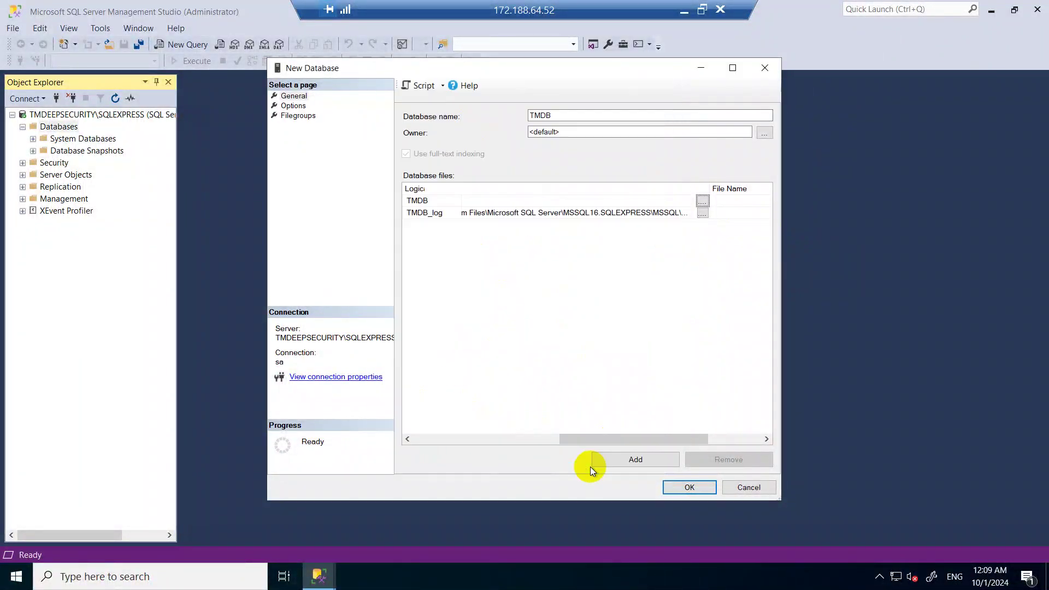
left_click(703, 214)
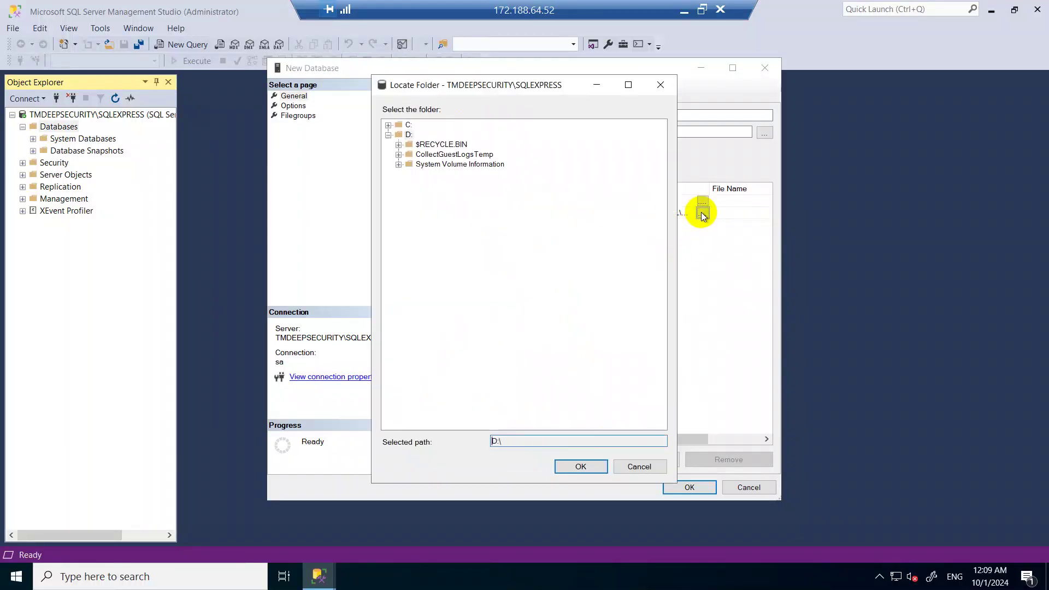
left_click(409, 135)
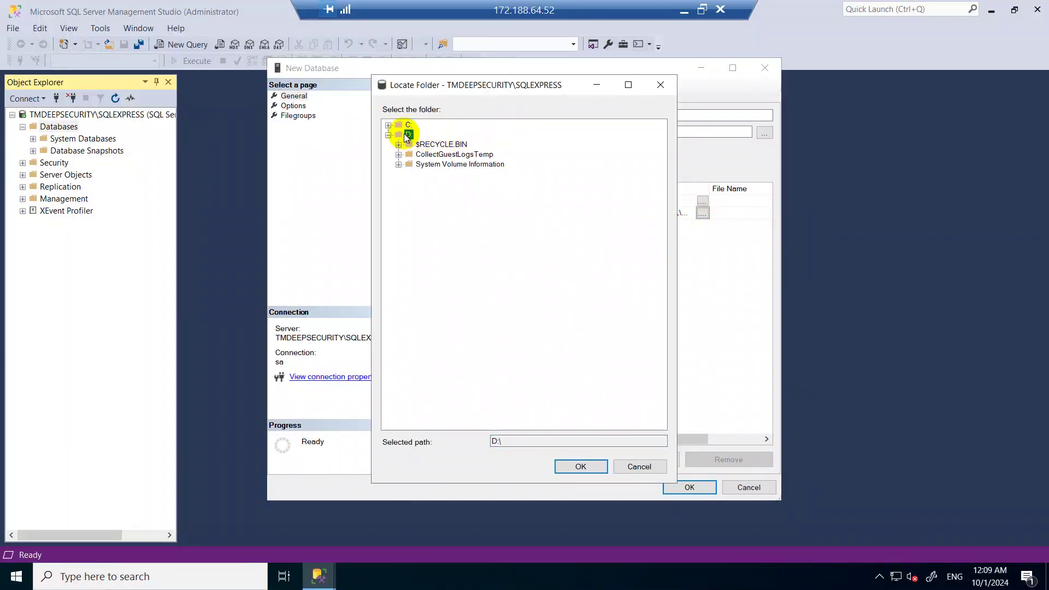
left_click(584, 465)
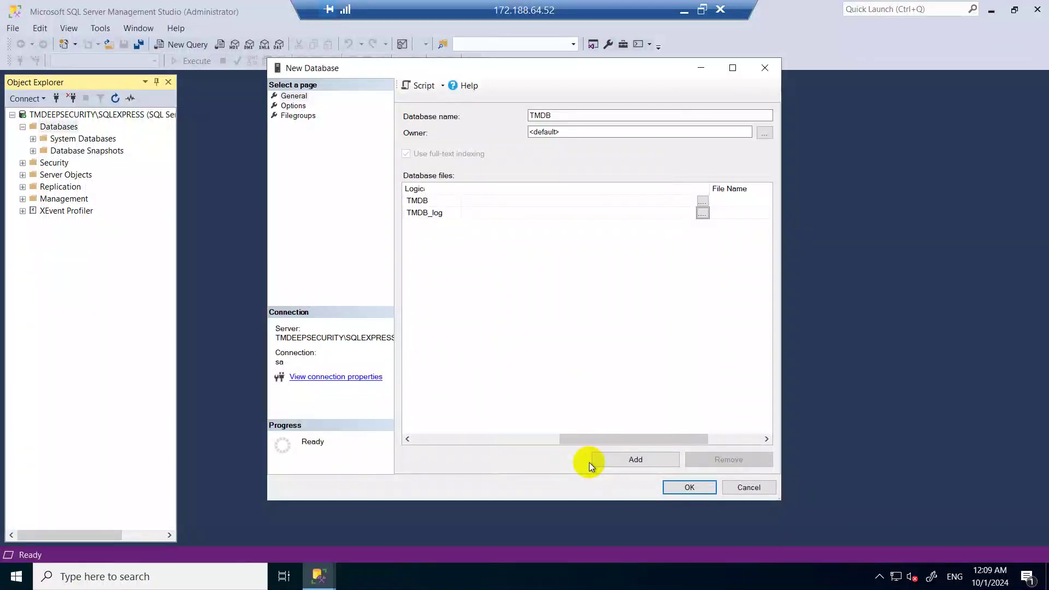
Step: Create the TMDB database, getting past the access-denied error by adjusting the file path
left_click(691, 488)
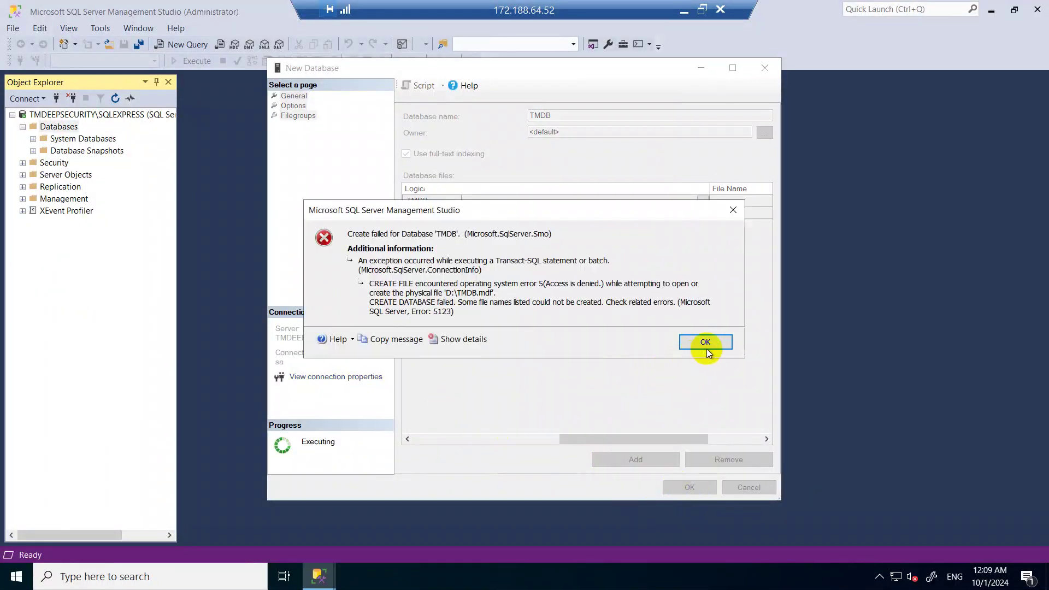
left_click(710, 343)
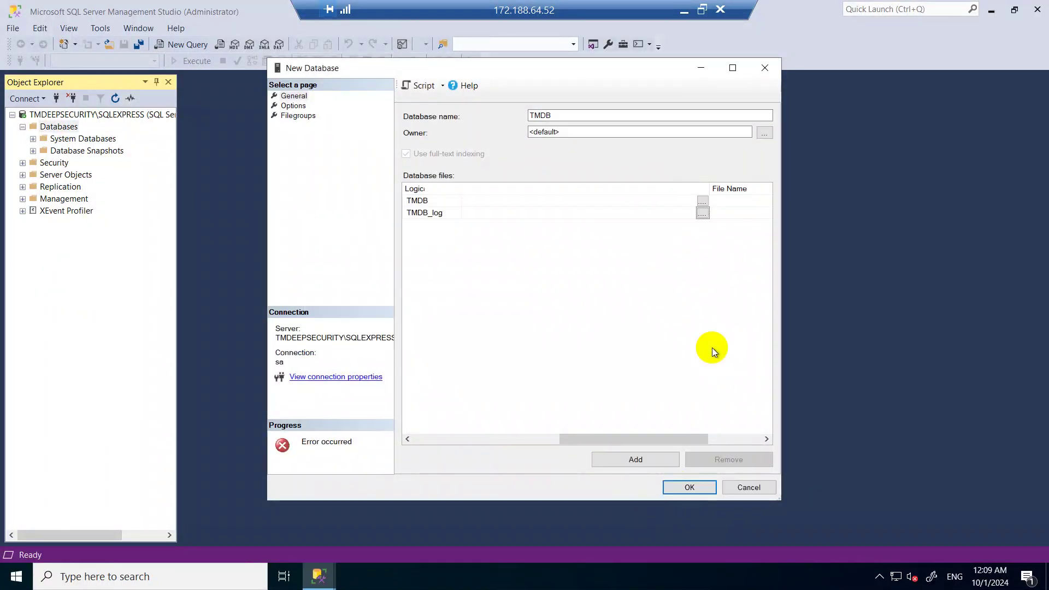
left_click_drag(620, 434, 510, 437)
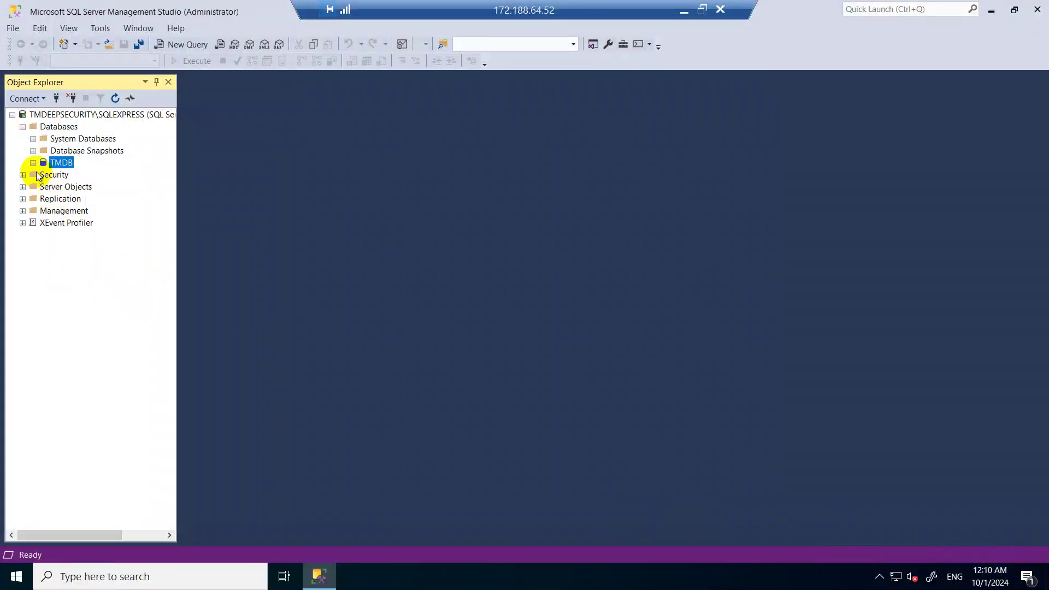
Step: Expand TMDB to show its Tables, Views, Programmability and Storage folders, then minimize Management Studio
left_click(33, 163)
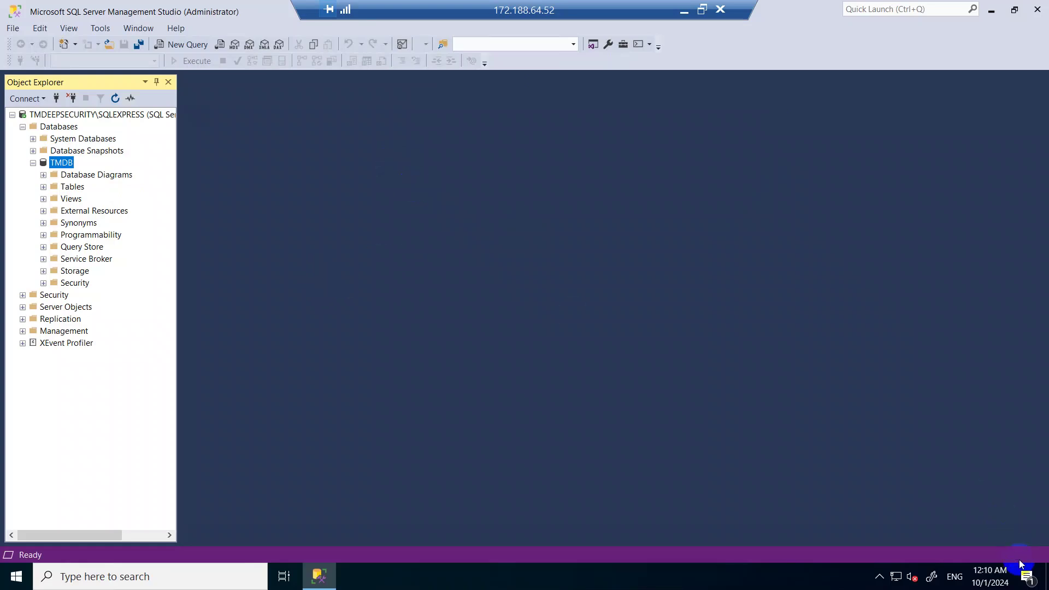
left_click(991, 11)
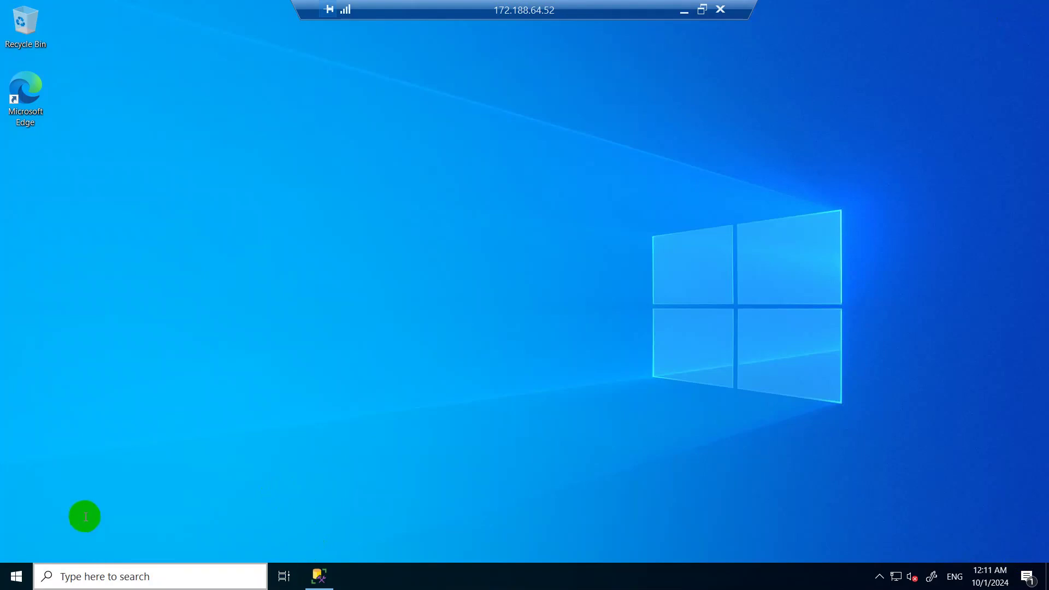
Step: Run the Manager-Windows-20.0.967.x64 installer from Downloads as administrator
key("super+e")
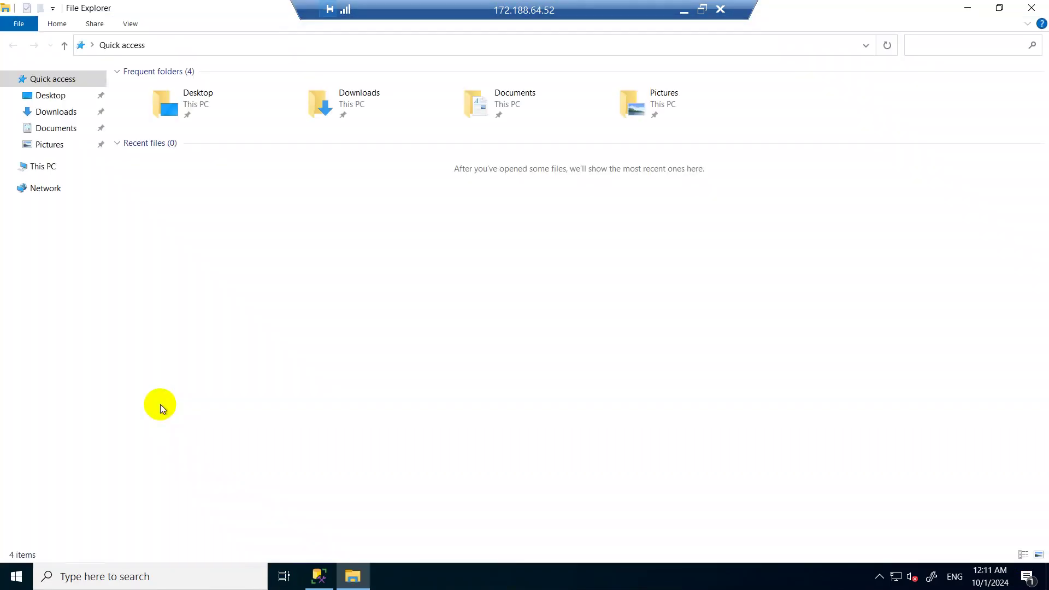
left_click(57, 114)
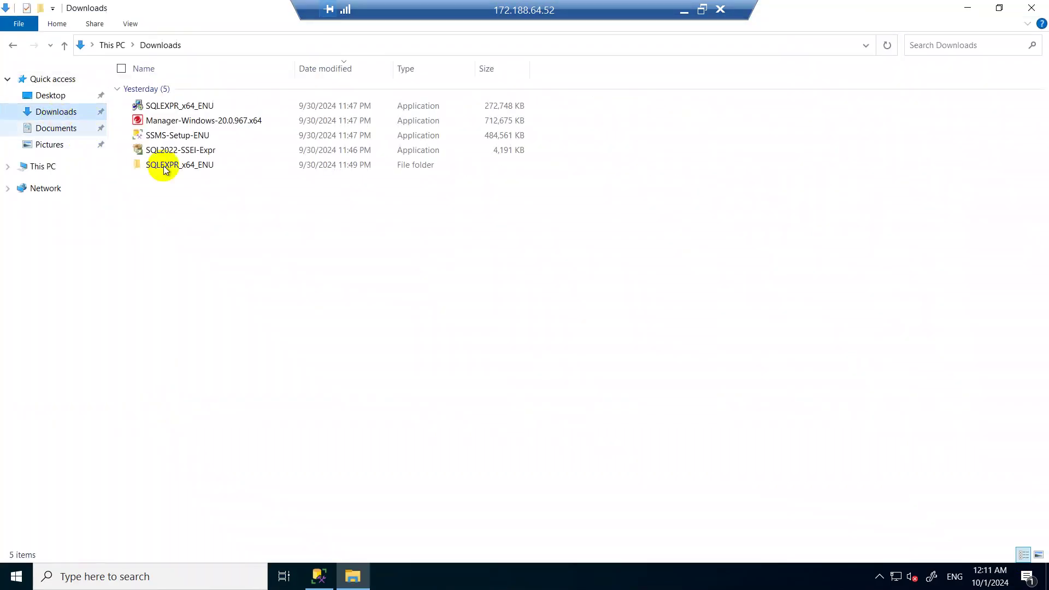
left_click(202, 127)
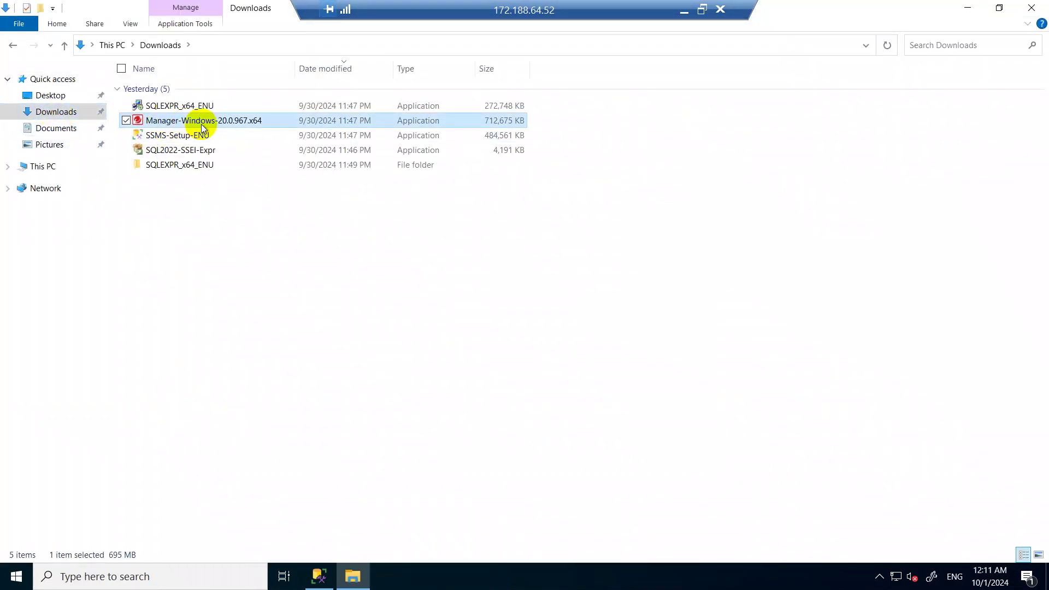
right_click(202, 126)
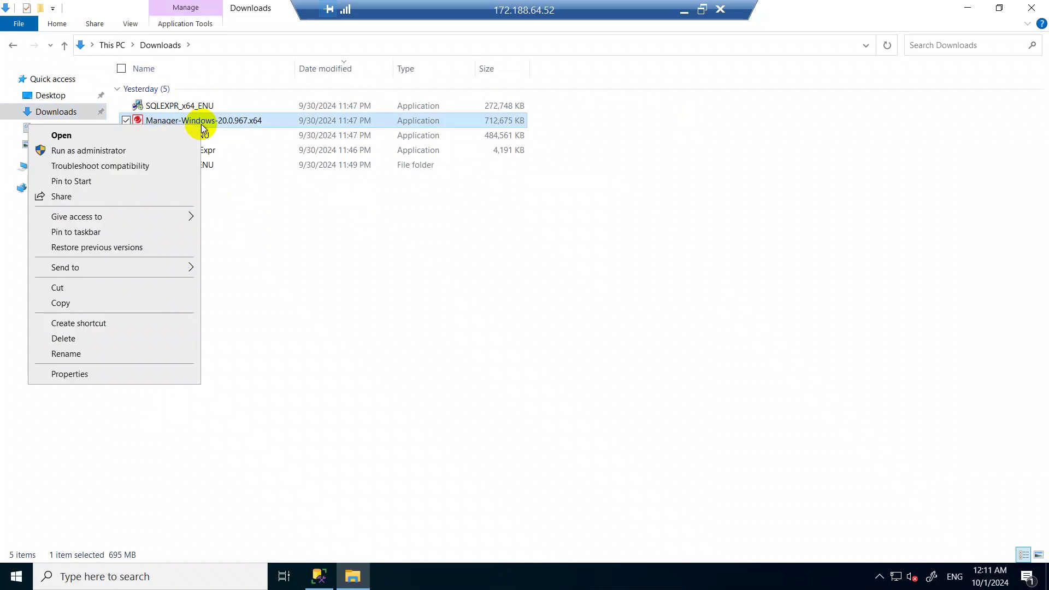
left_click(113, 157)
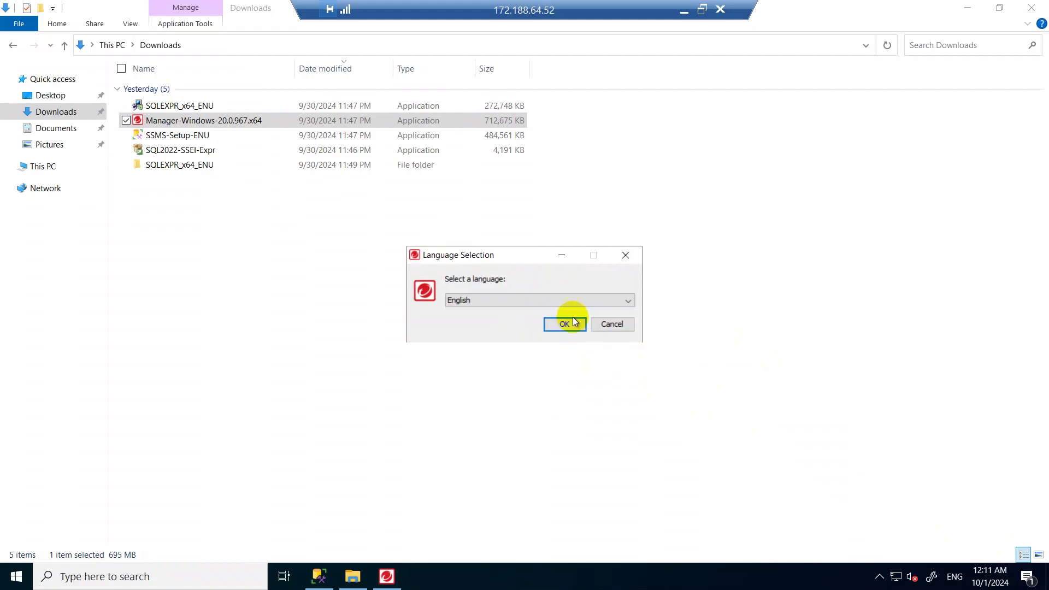
Step: Confirm English, accept the licence terms and keep the default installation path
left_click(560, 323)
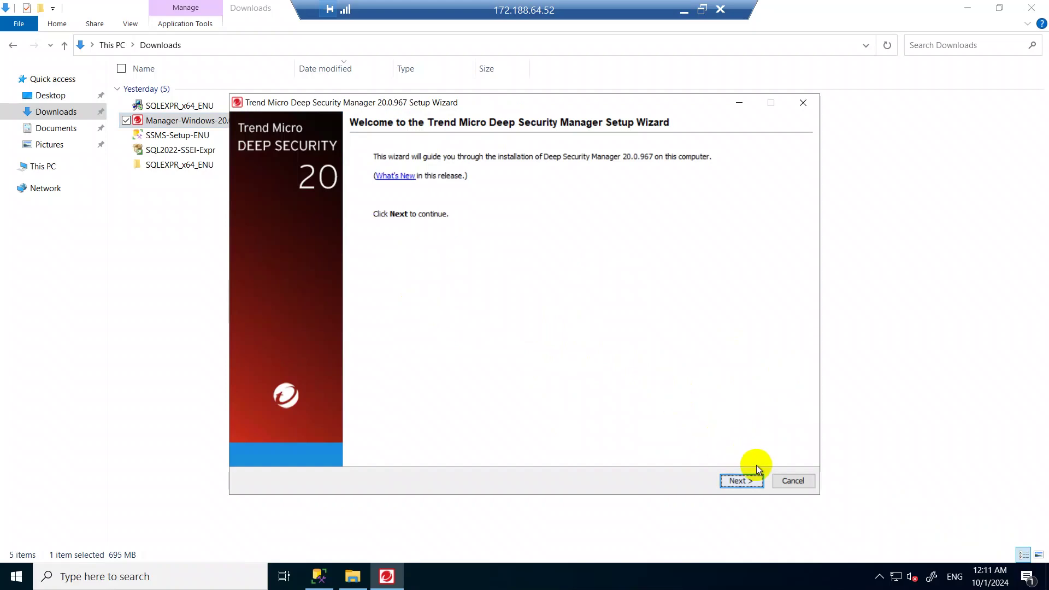
left_click(751, 483)
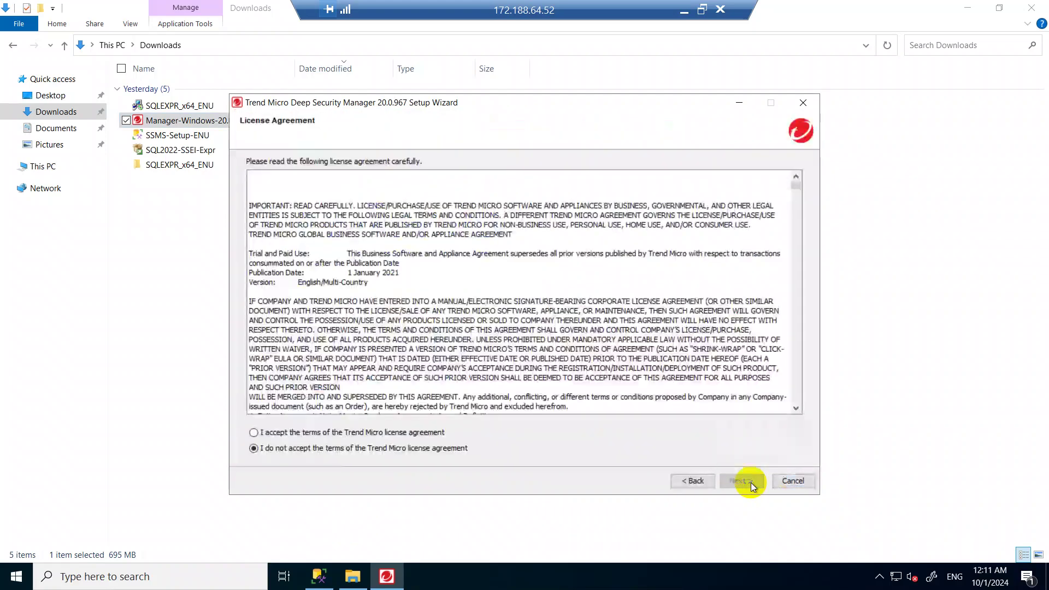
left_click(395, 434)
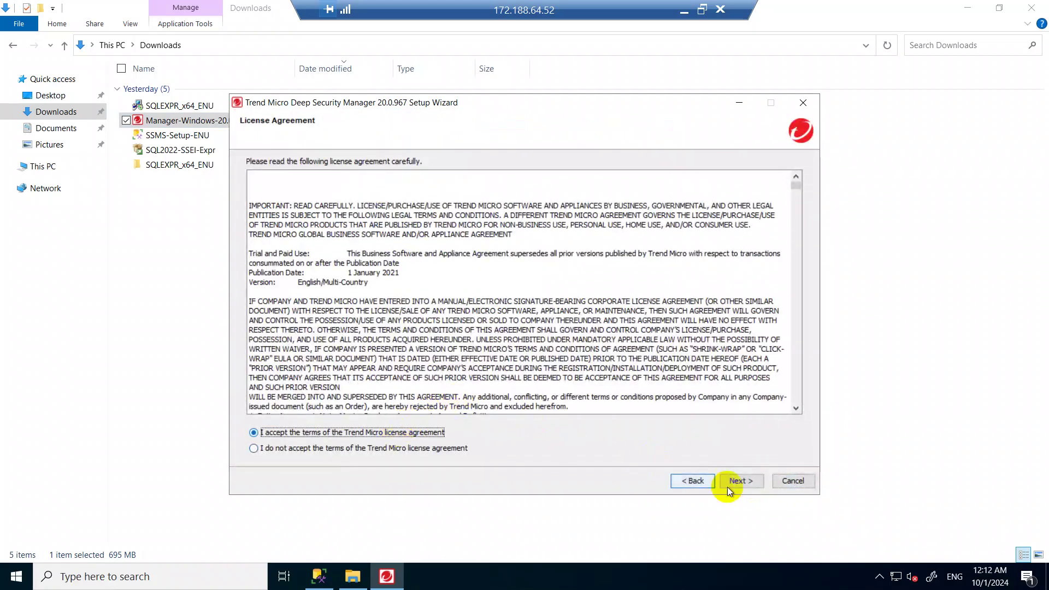
left_click(742, 485)
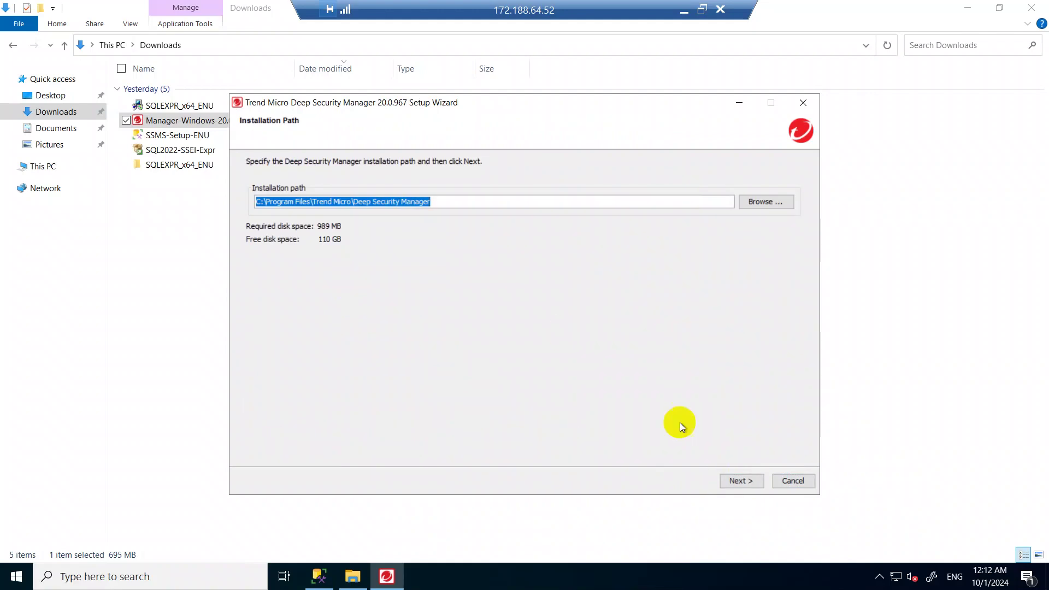
left_click(745, 483)
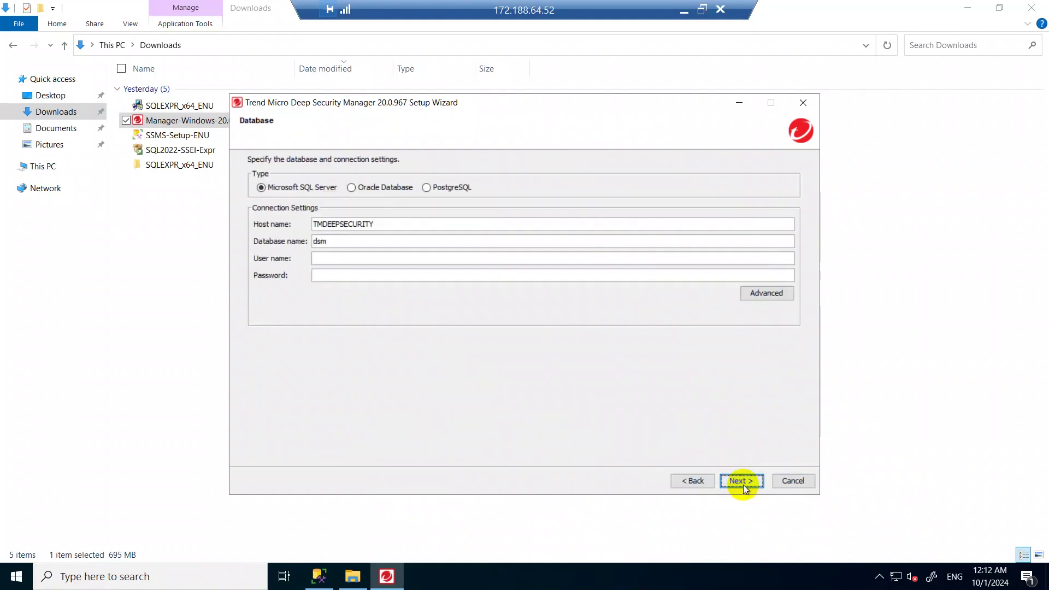
Step: Replace database name dsm with TMDB, set user name sa, and enter the database password
double_click(336, 241)
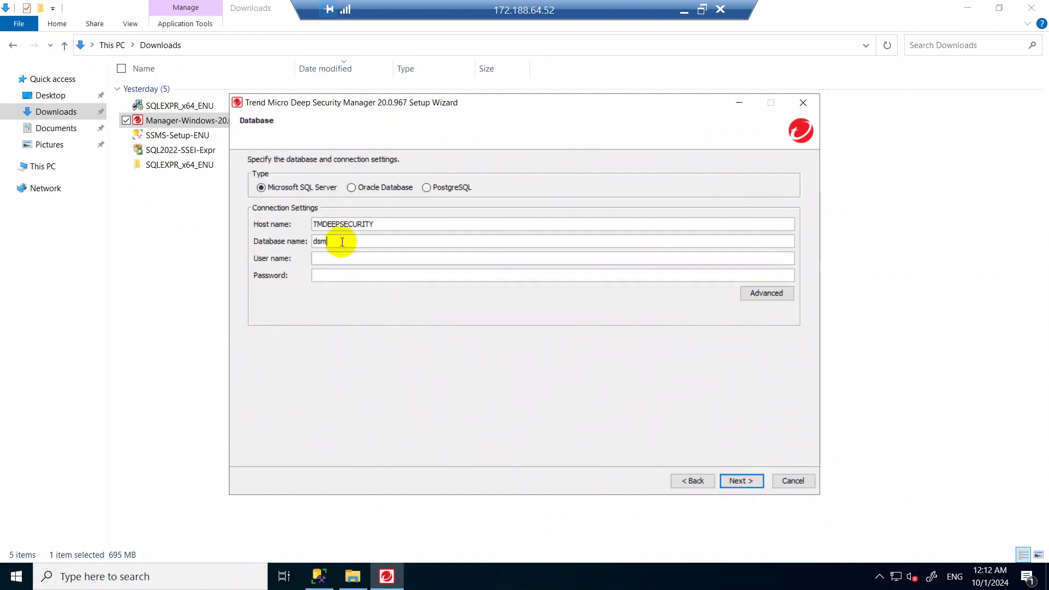
key("BackSpace")
type("TMDB")
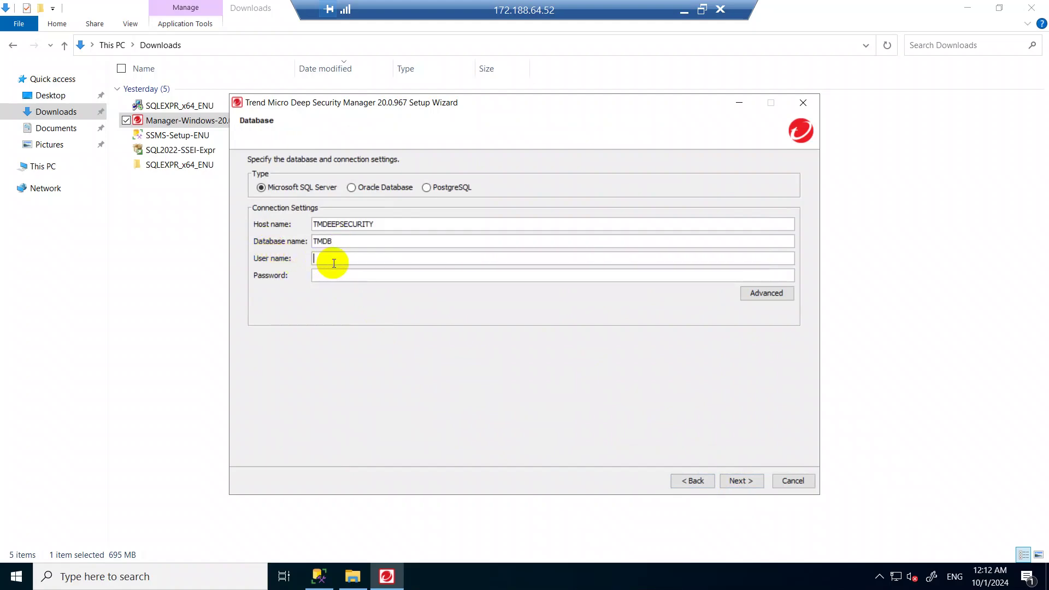
type("sa")
left_click(340, 276)
type("•••••")
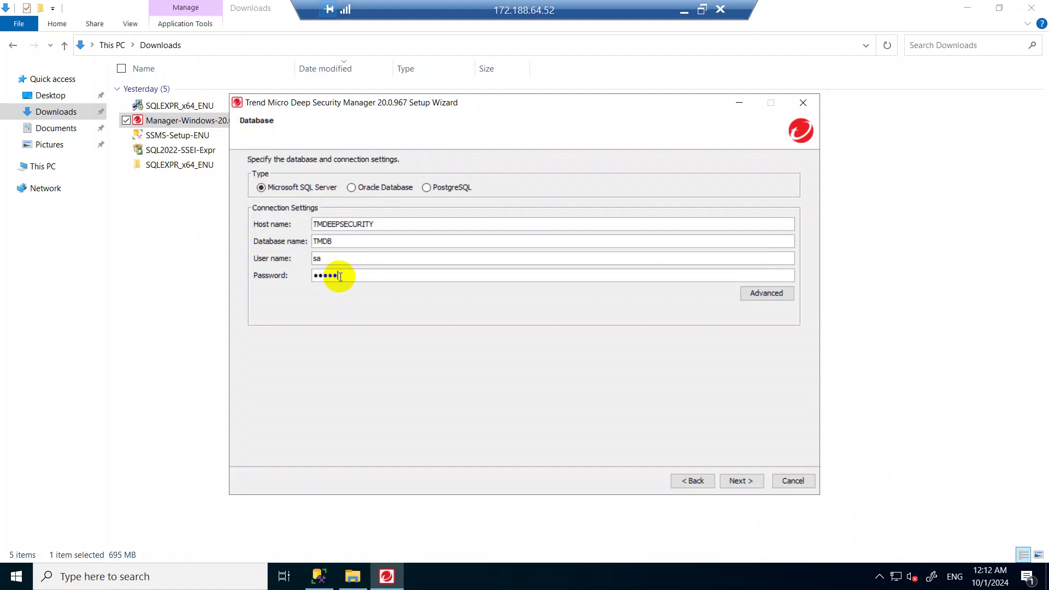
type("••••••")
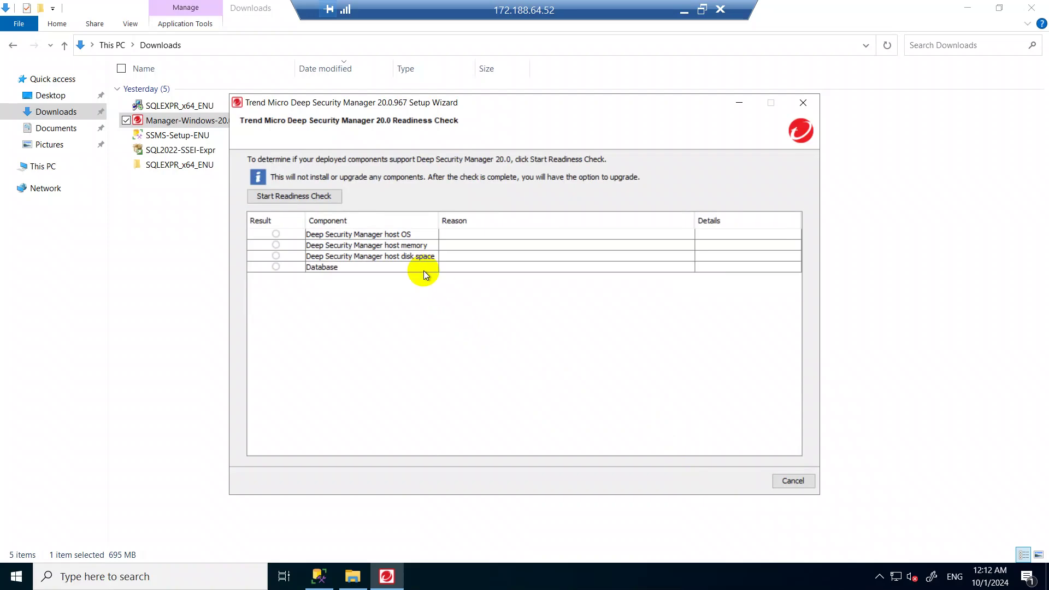
Step: Run the readiness check: OS, memory and disk pass, while the Express database gets a size warning
left_click(287, 198)
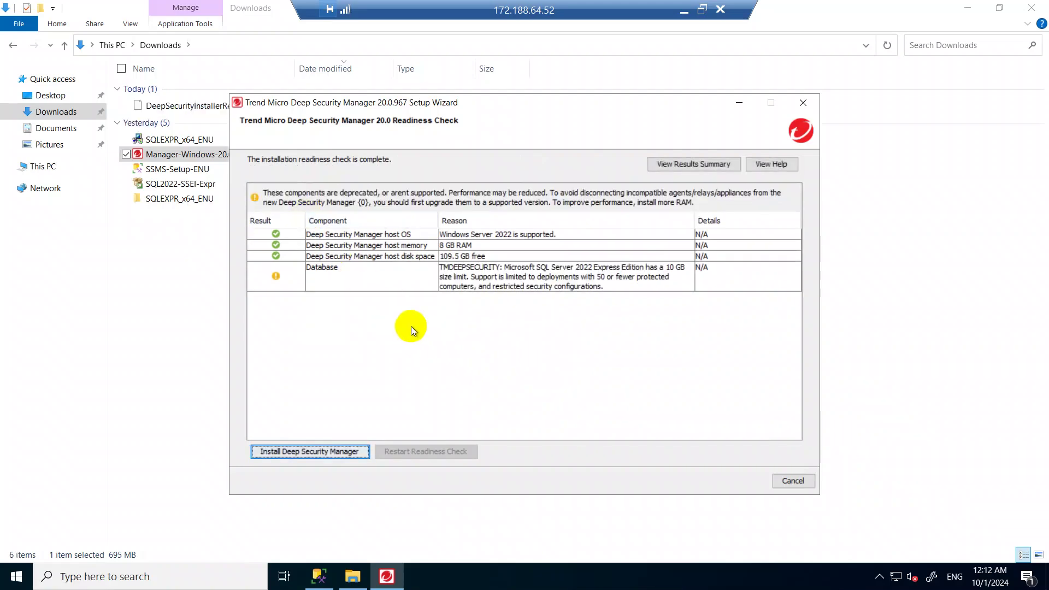
Step: Continue without activation and keep manager port 4119 and heartbeat port 4120
left_click(309, 452)
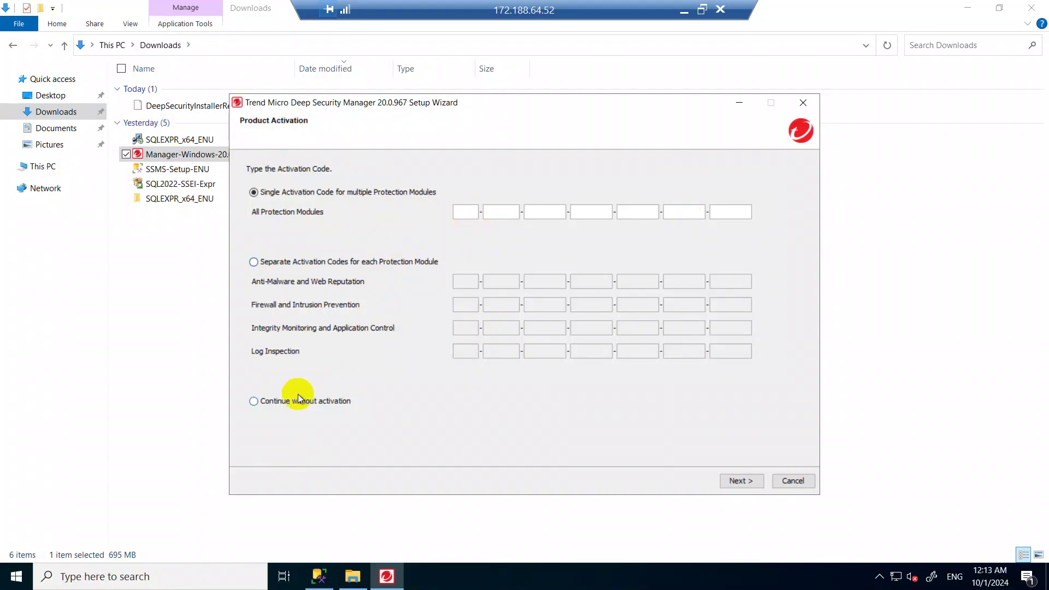
left_click(277, 405)
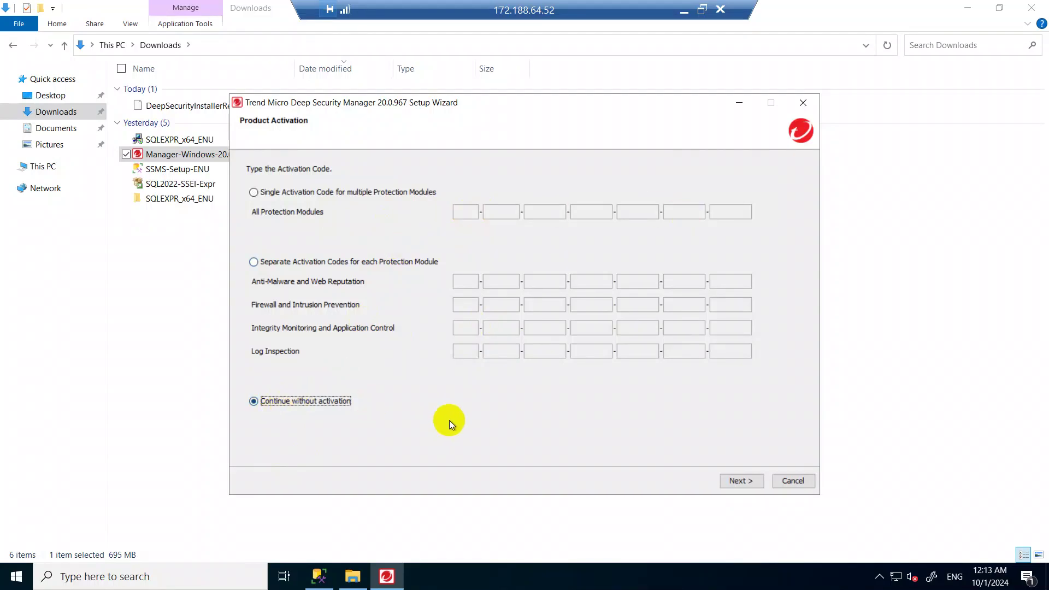
left_click(739, 481)
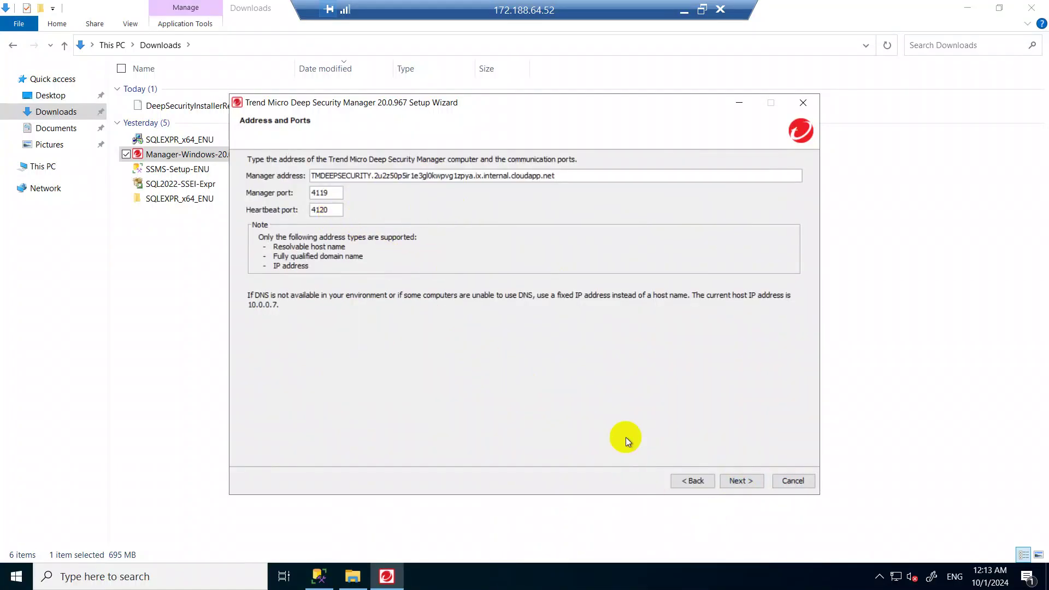
left_click(743, 484)
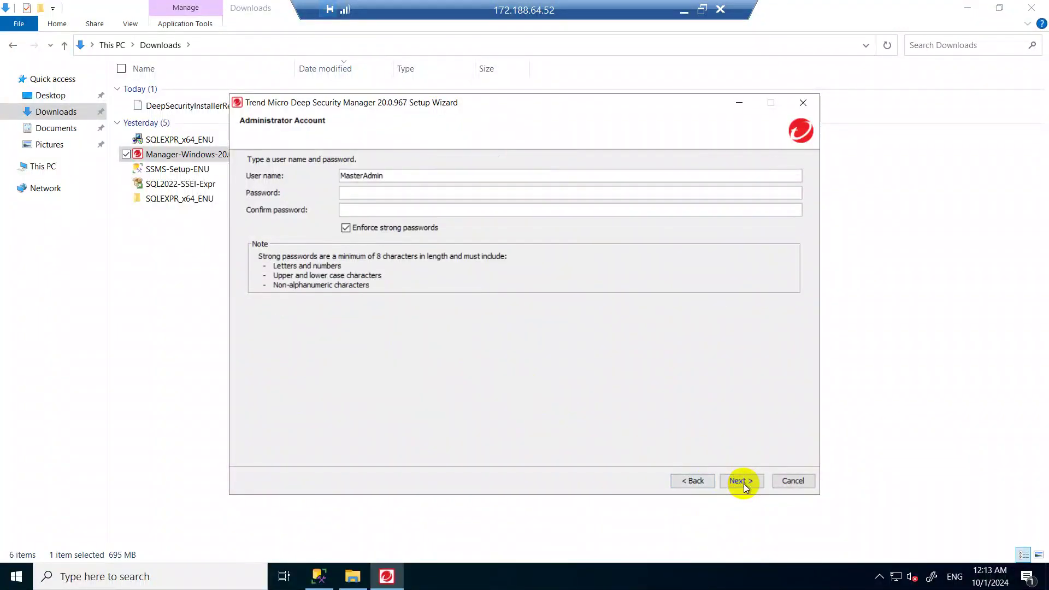
Step: Enter and confirm the MasterAdmin password, keeping strong password enforcement on
left_click(373, 191)
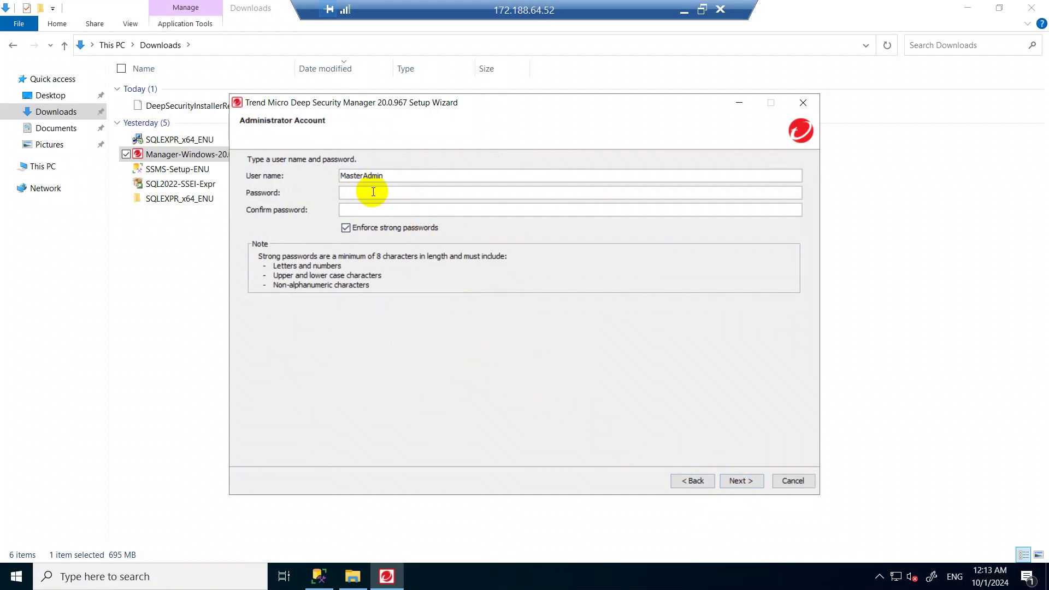
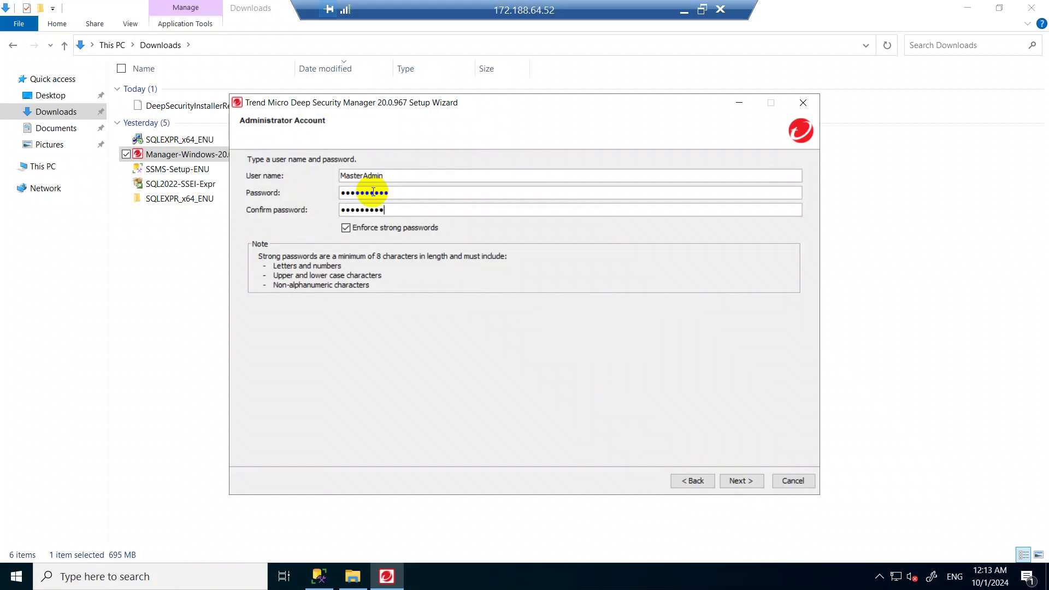
left_click(357, 227)
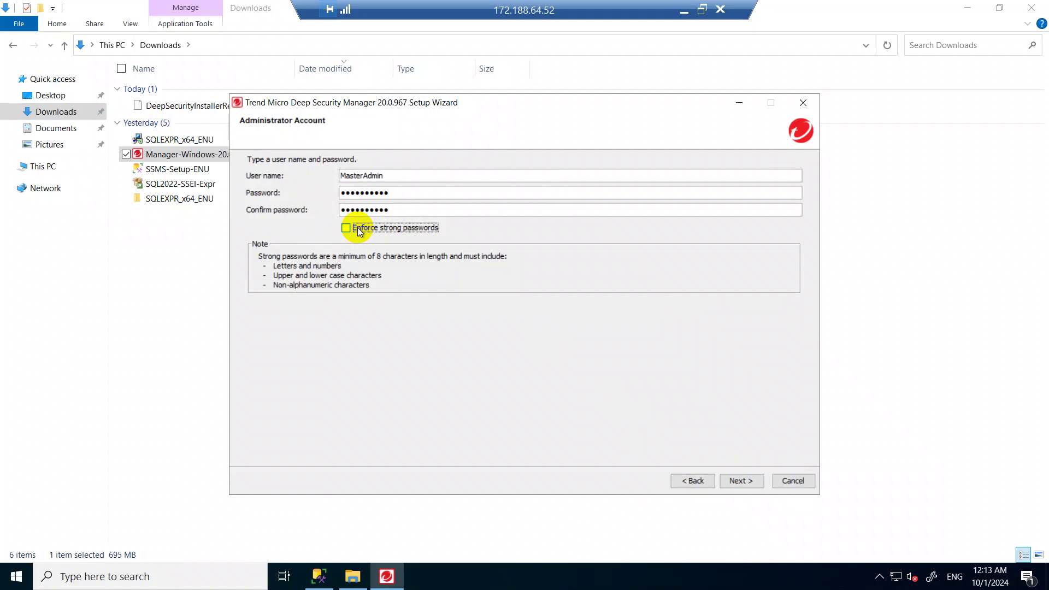
left_click(384, 228)
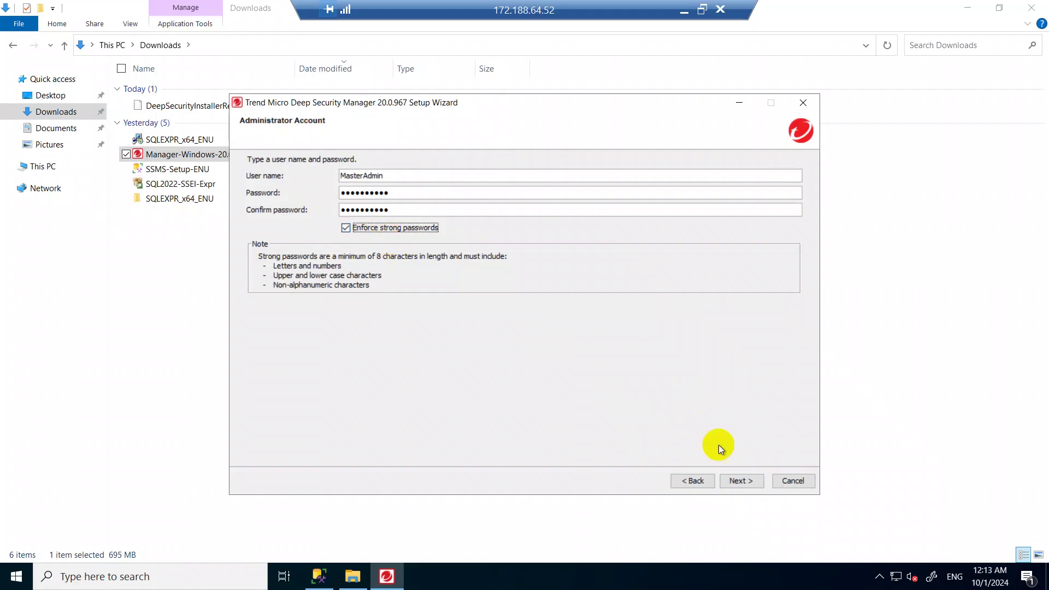
left_click(741, 480)
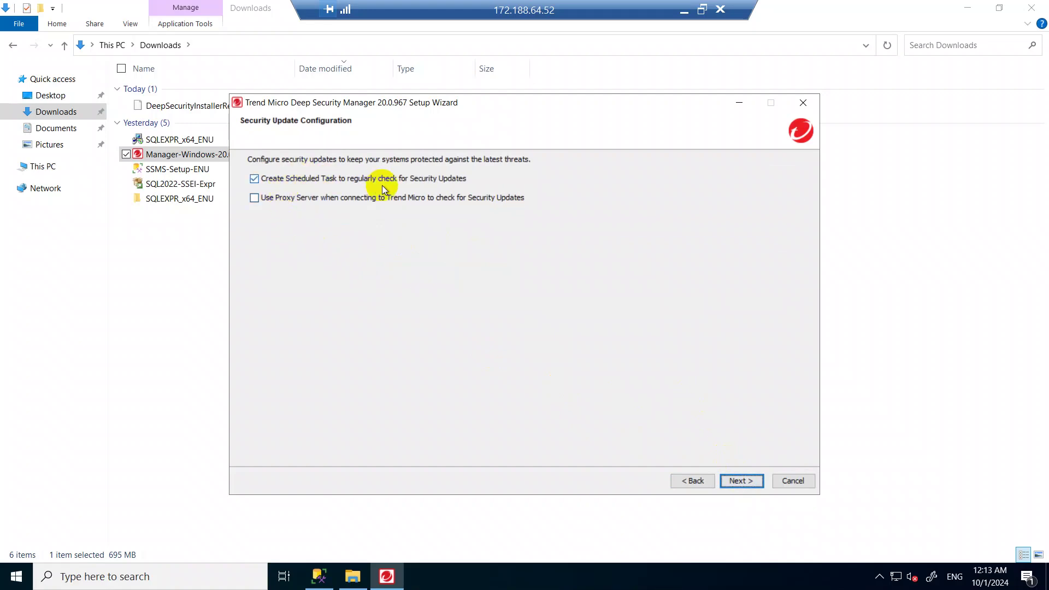
Step: Keep update defaults, configure the master key later, keep the relay-enabled agent, and disable Smart Feedback
left_click(742, 482)
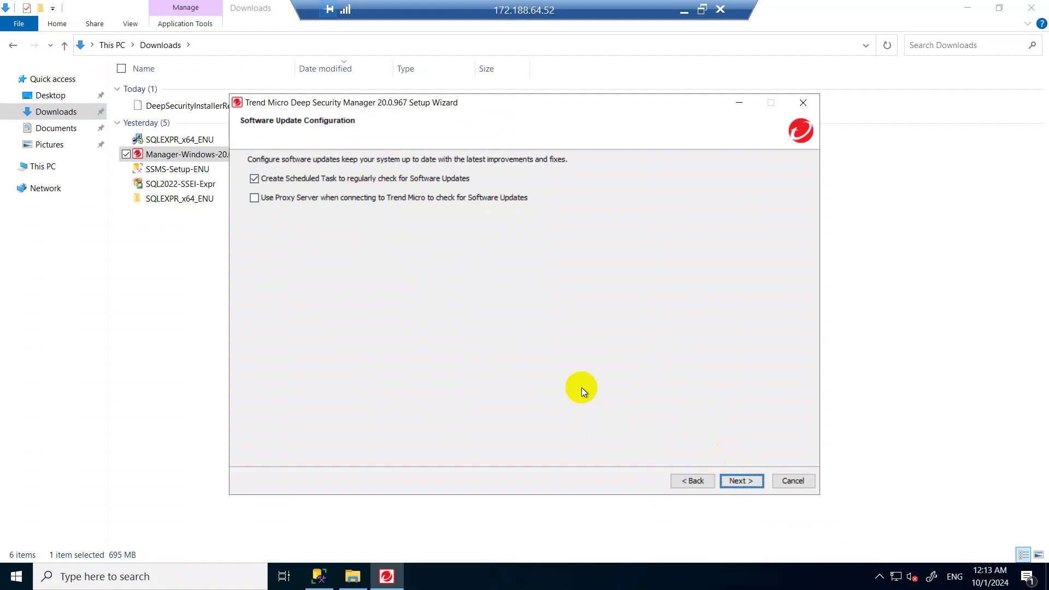
left_click(738, 482)
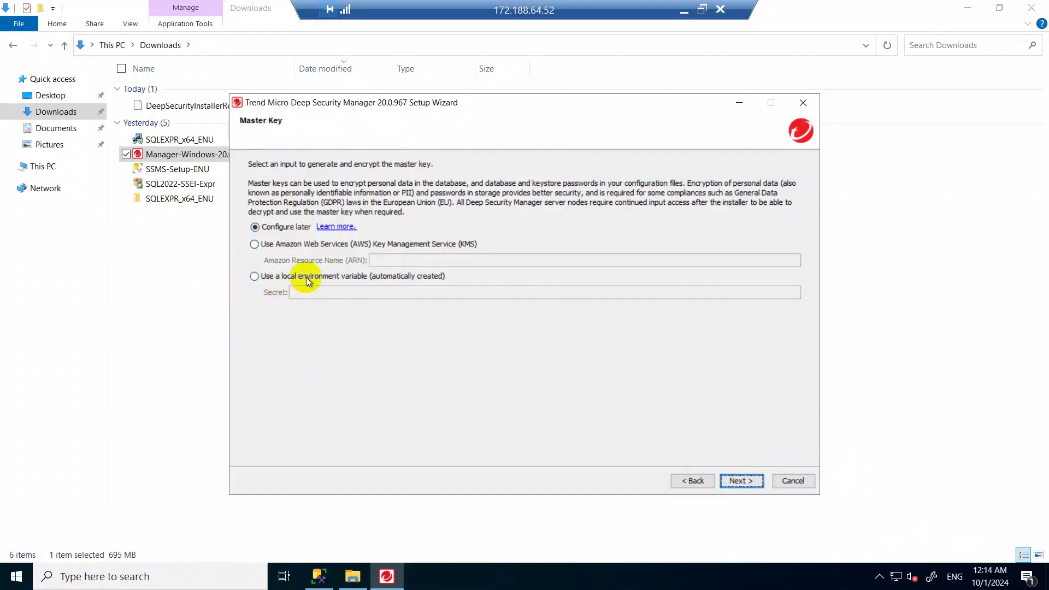
left_click(741, 482)
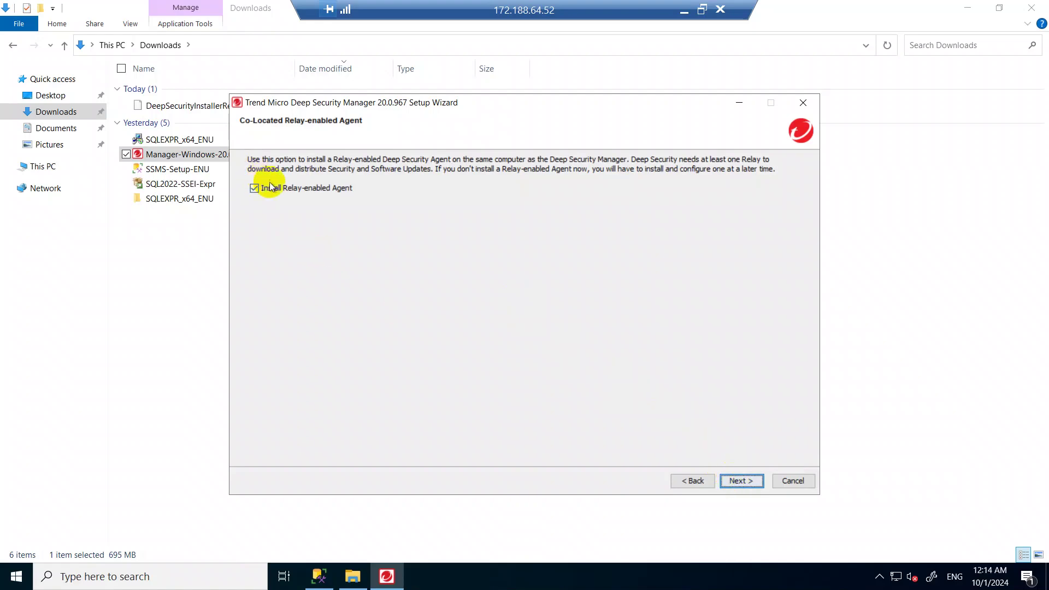
left_click(733, 480)
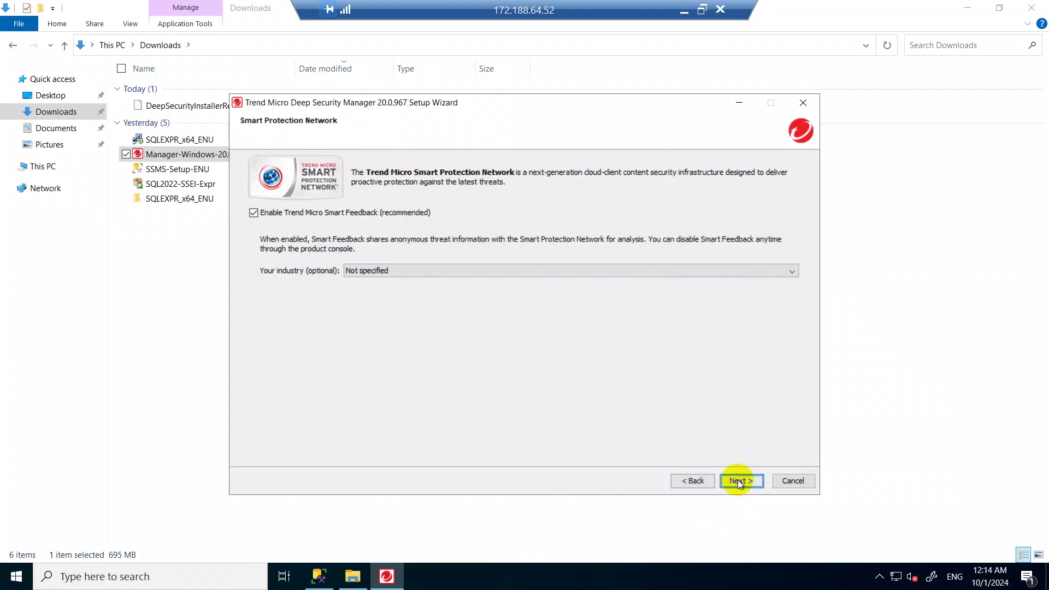
left_click(327, 216)
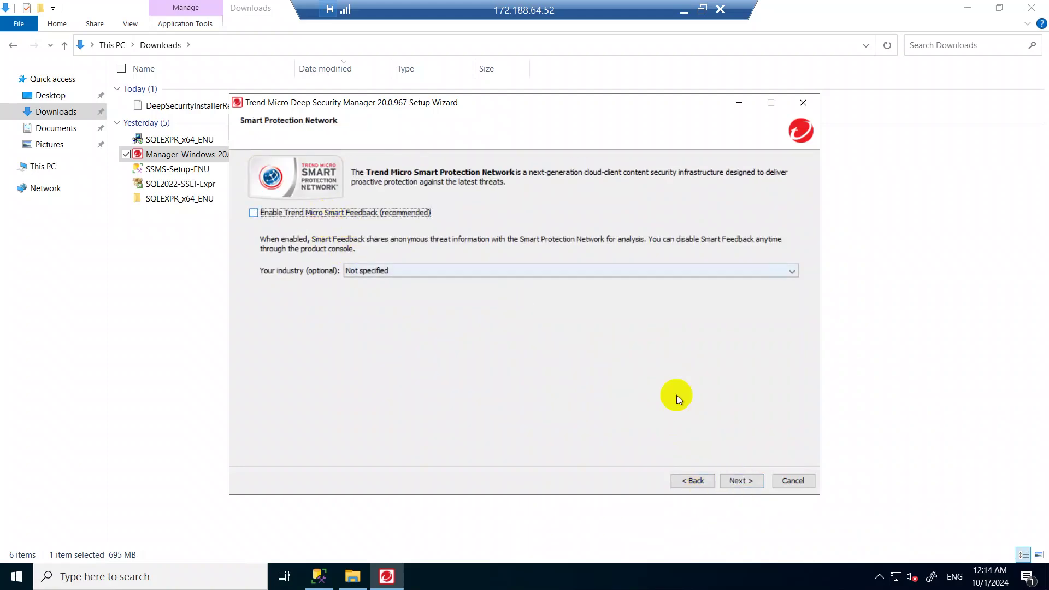
left_click(737, 479)
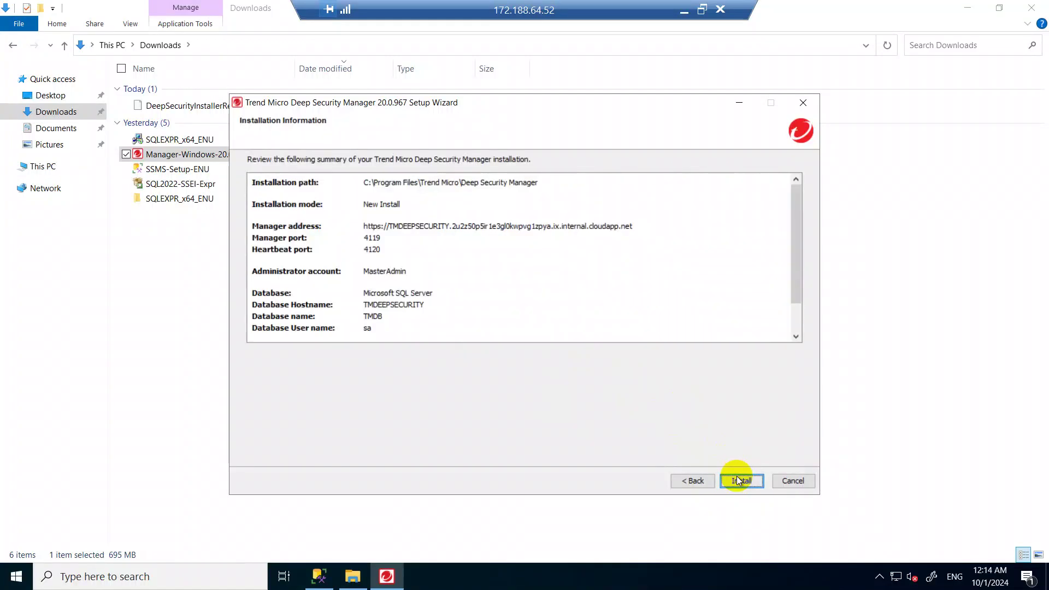
Step: Install Deep Security Manager 20.0.967 and finish the wizard with the console set to launch
left_click(742, 482)
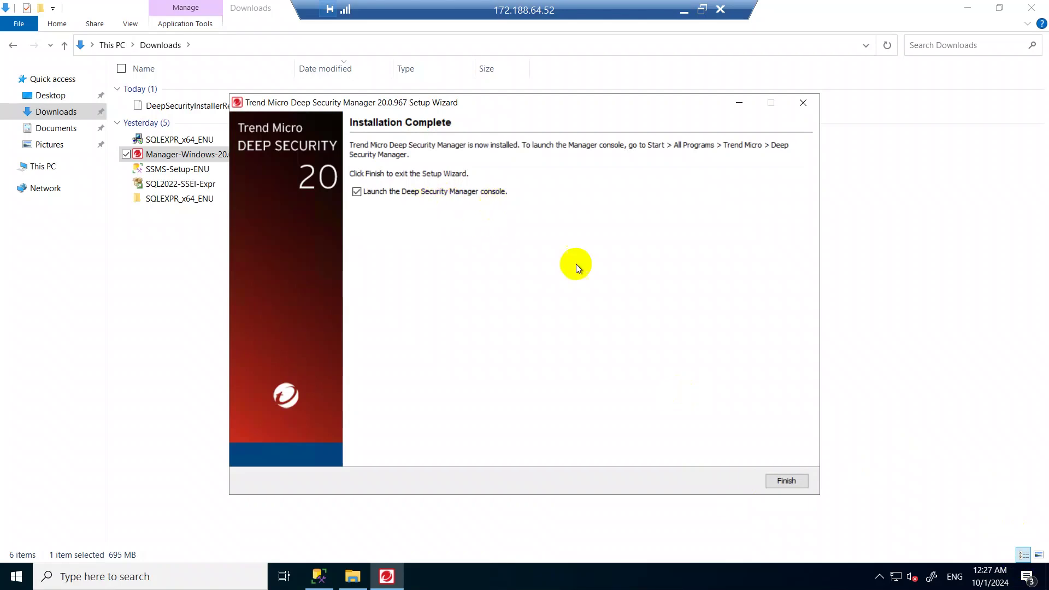
left_click(786, 482)
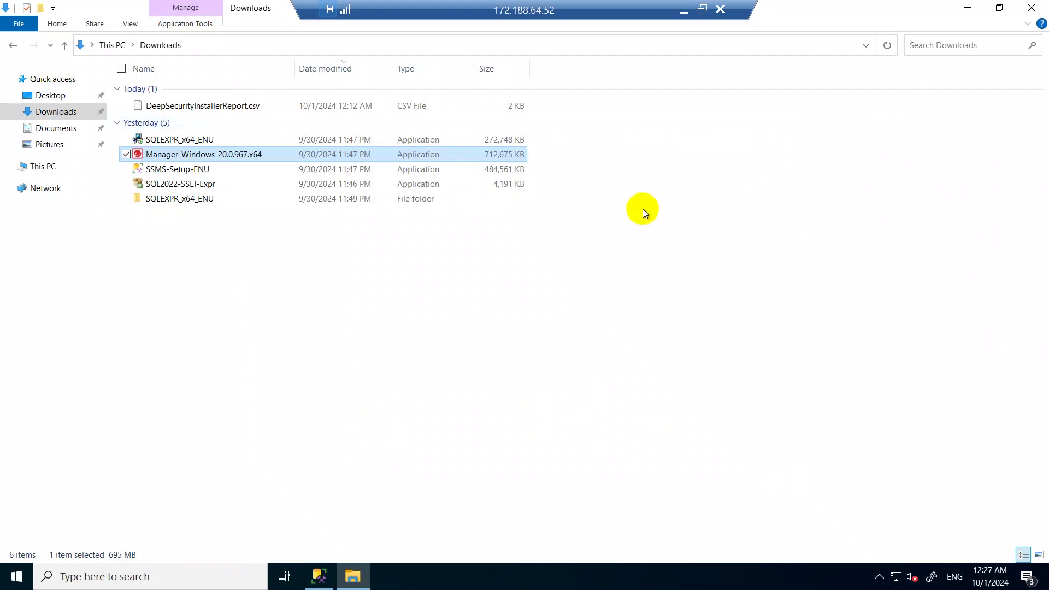
Step: Minimize the Downloads window and refresh the desktop
left_click(973, 12)
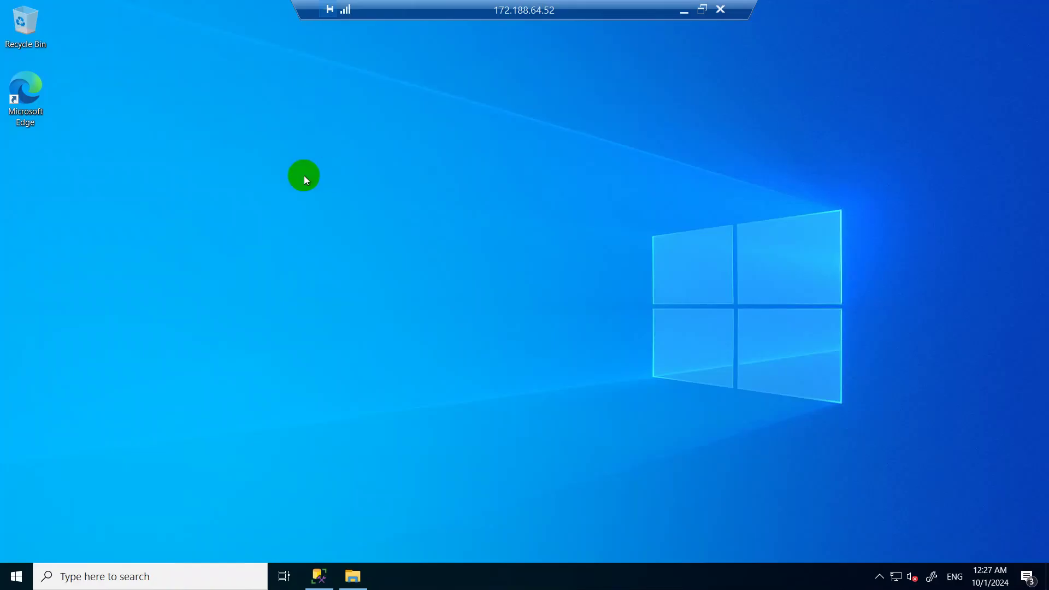
right_click(303, 175)
left_click(215, 218)
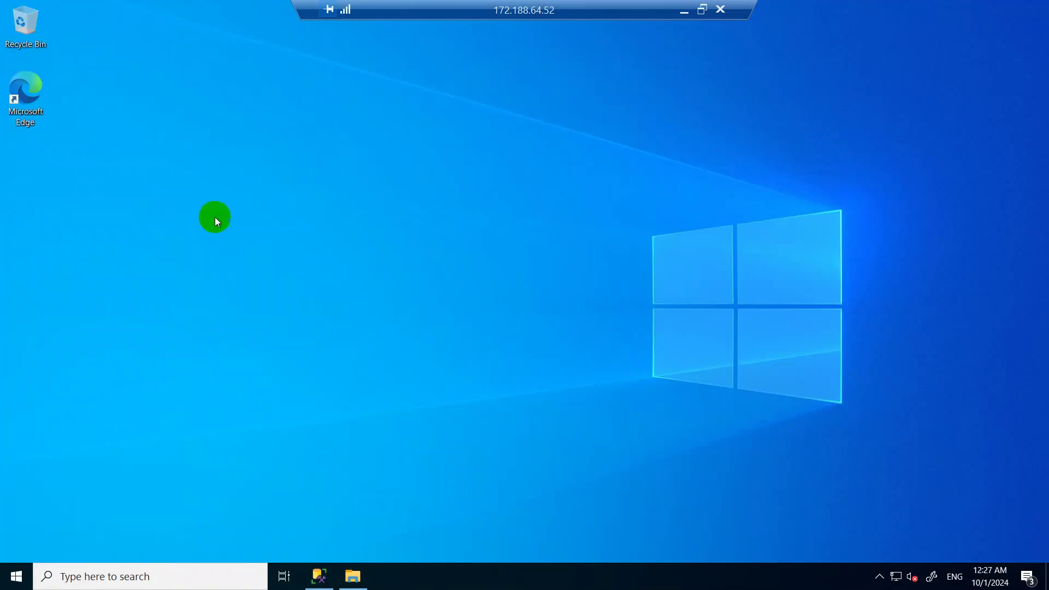
Step: In Edge, load the manager console on port 4119, proceeding past the certificate warning
left_click(31, 112)
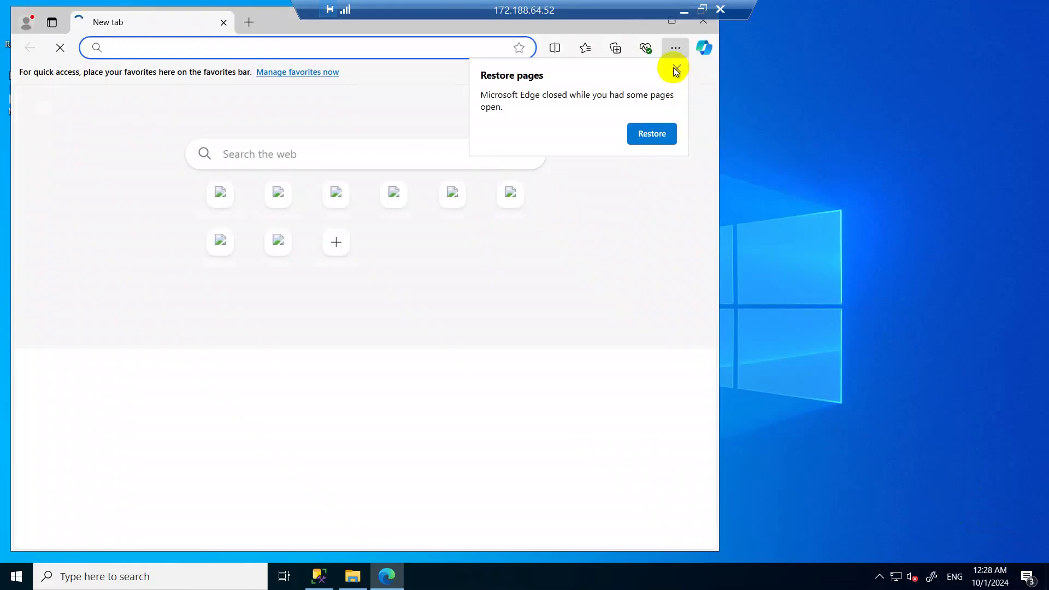
left_click(720, 102)
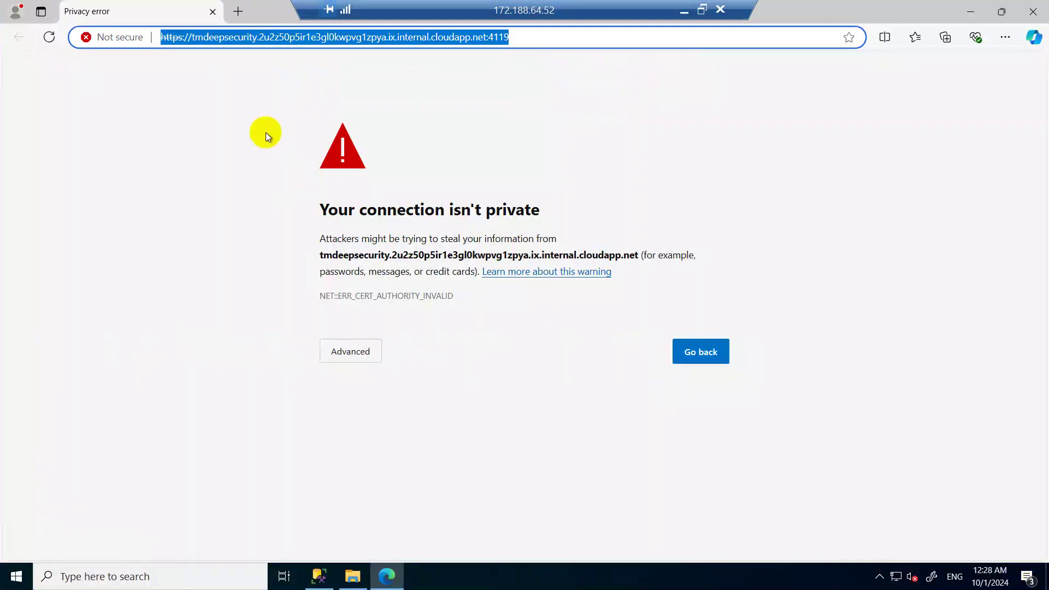
left_click(254, 91)
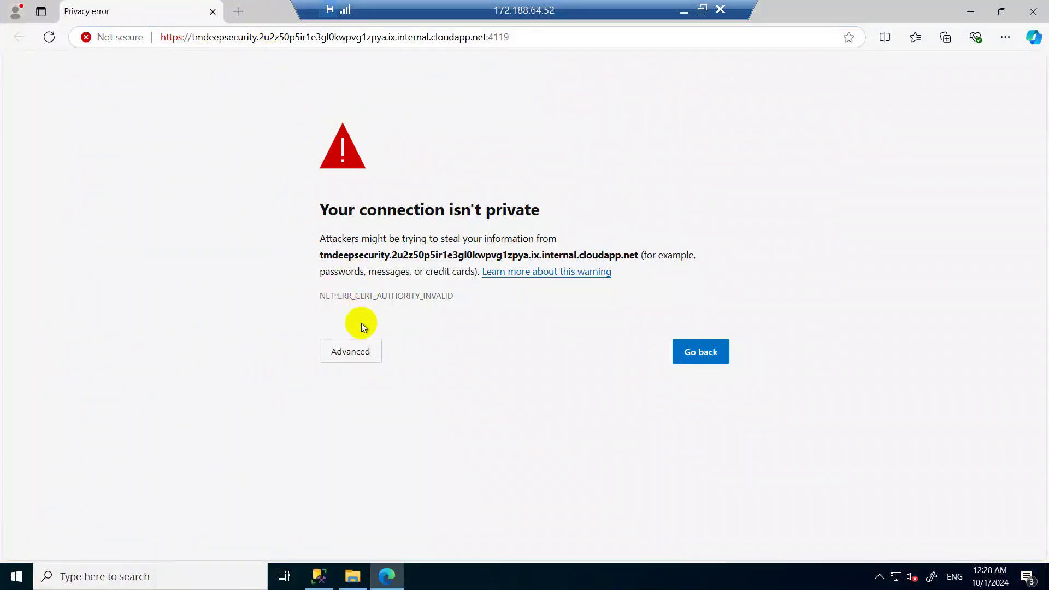
left_click(354, 350)
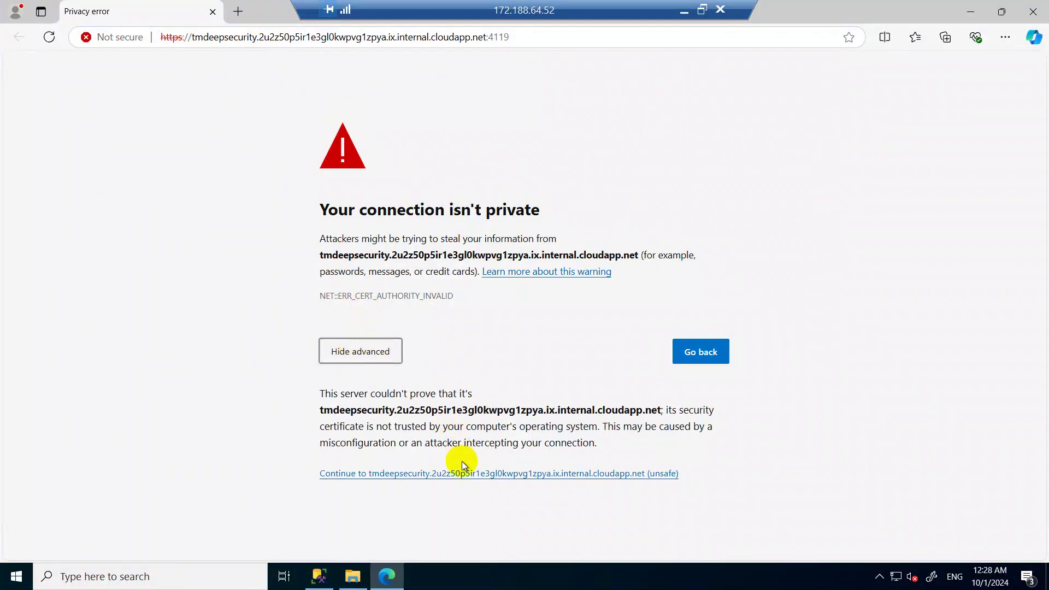
left_click(467, 475)
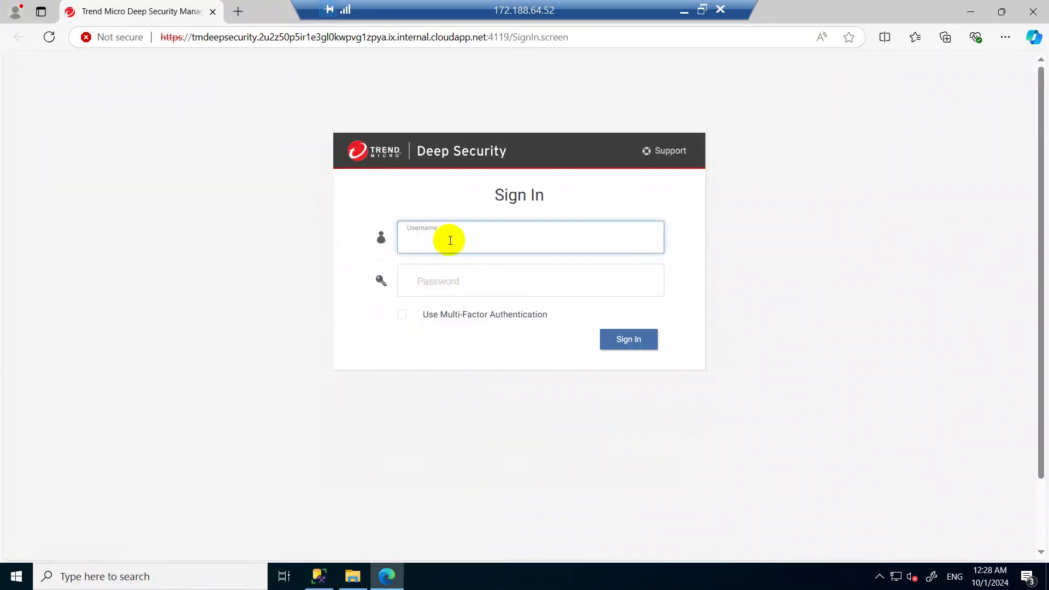
Step: Sign in as MasterAdmin with the account password to reach the dashboard
type("MasterAdmin")
left_click(476, 281)
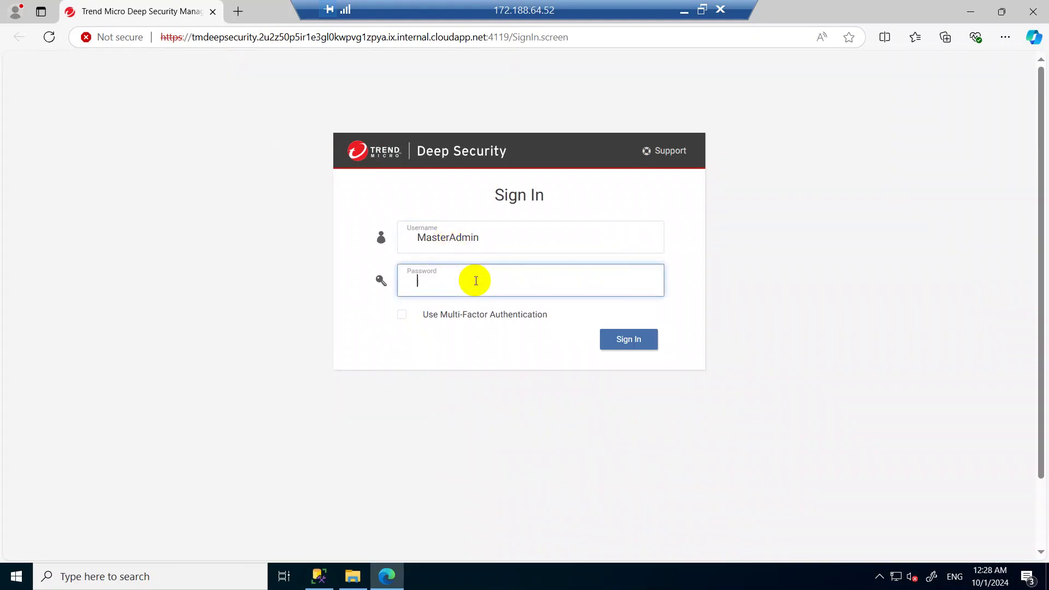
type("•")
left_click(628, 341)
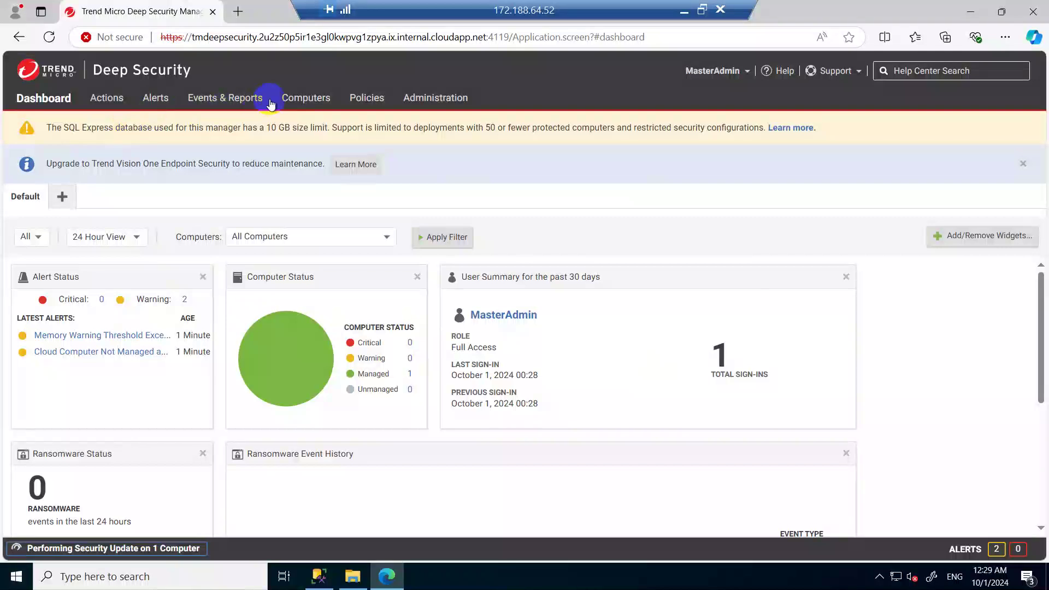
Step: Show the Computers list and close the Trend Vision One upgrade banner
left_click(307, 99)
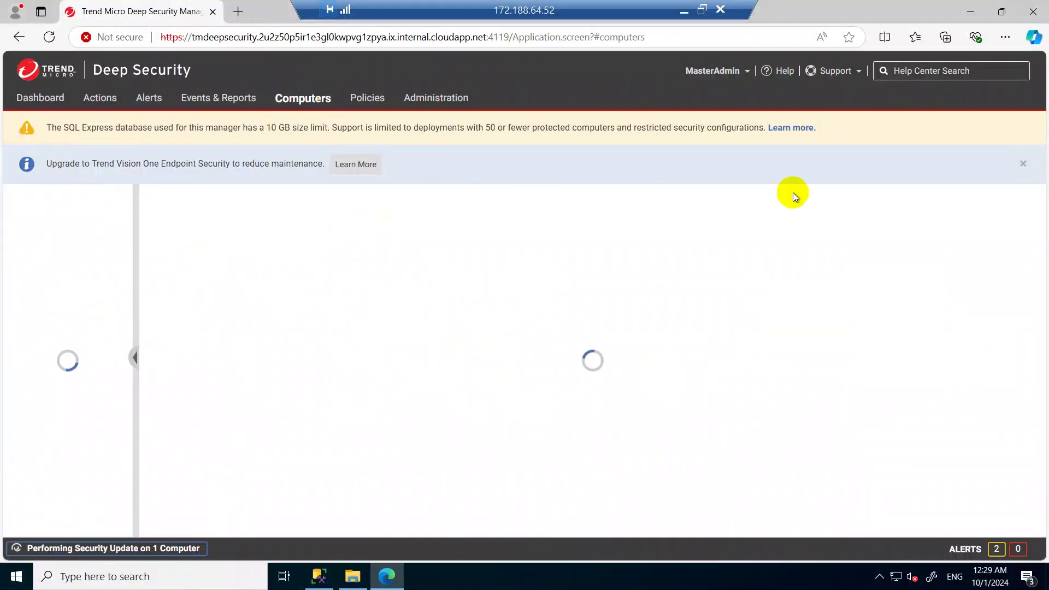
left_click(1023, 165)
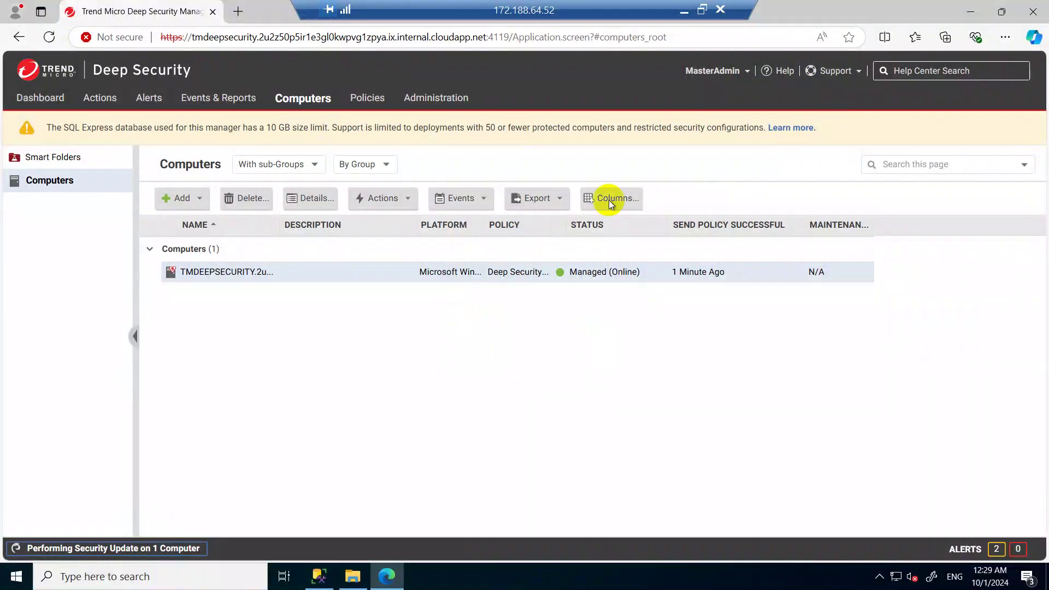
left_click(850, 80)
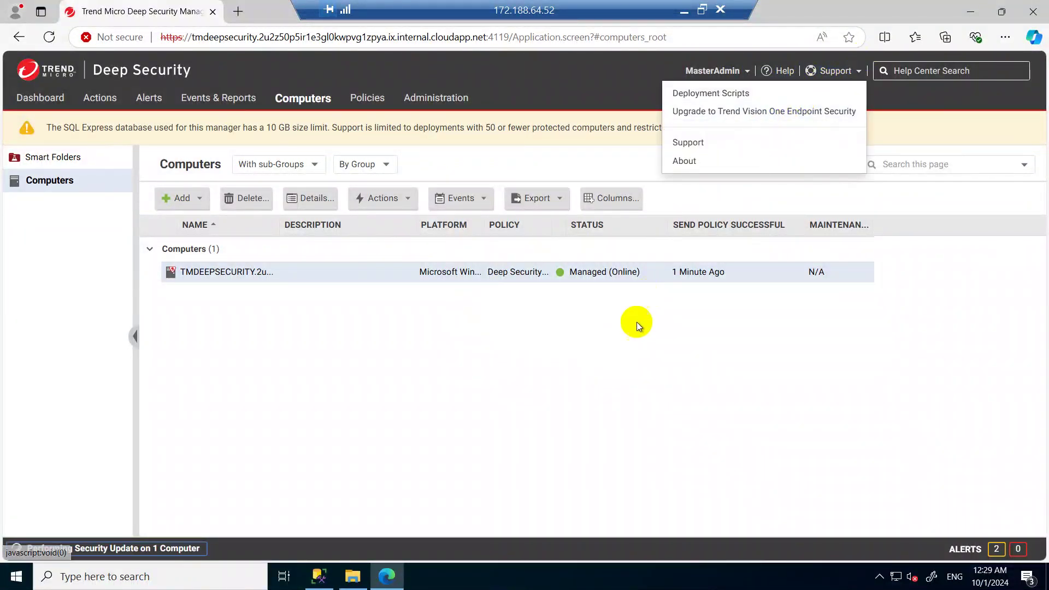
Step: Generate a Windows Agent Deployment script with automatic agent activation enabled
left_click(745, 97)
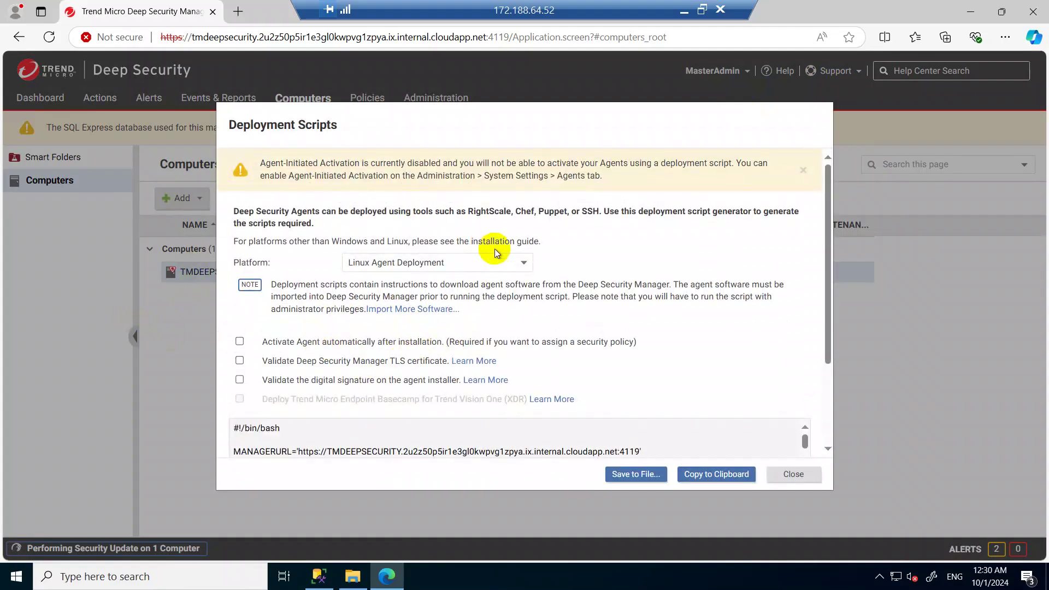
left_click(504, 265)
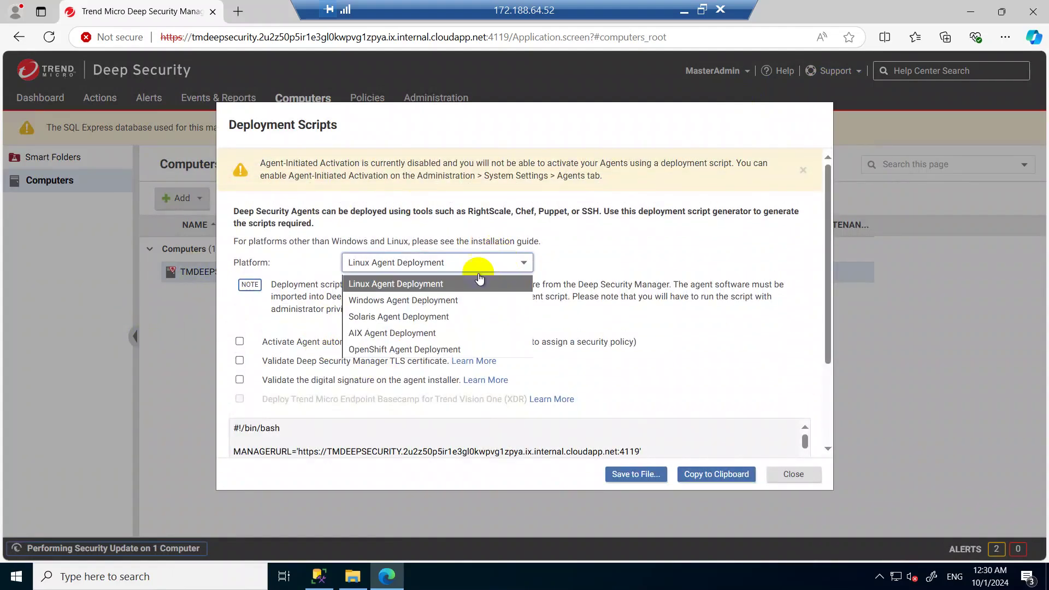
left_click(396, 302)
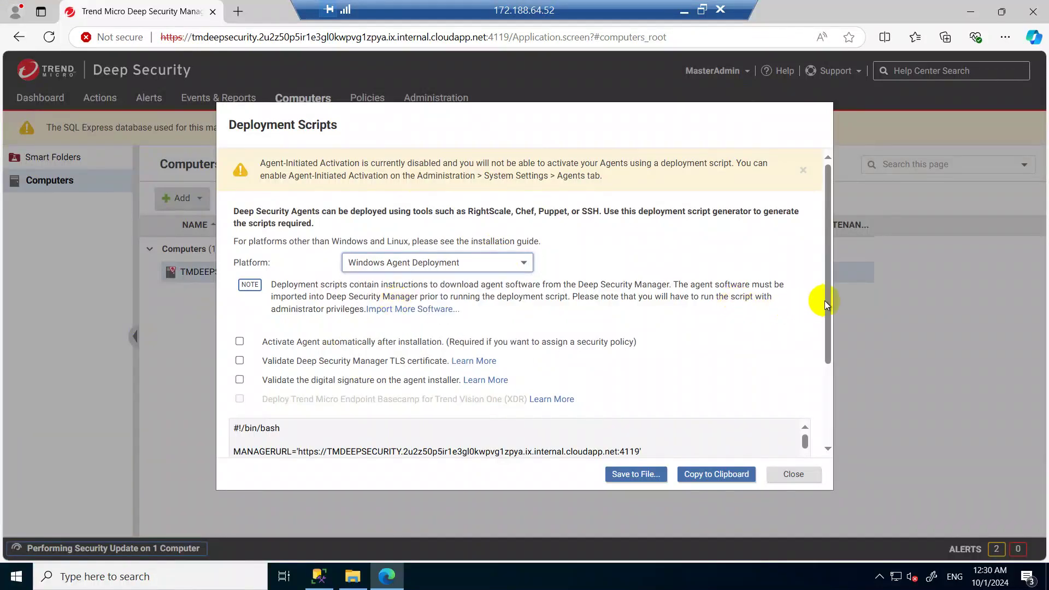
left_click_drag(825, 300, 825, 363)
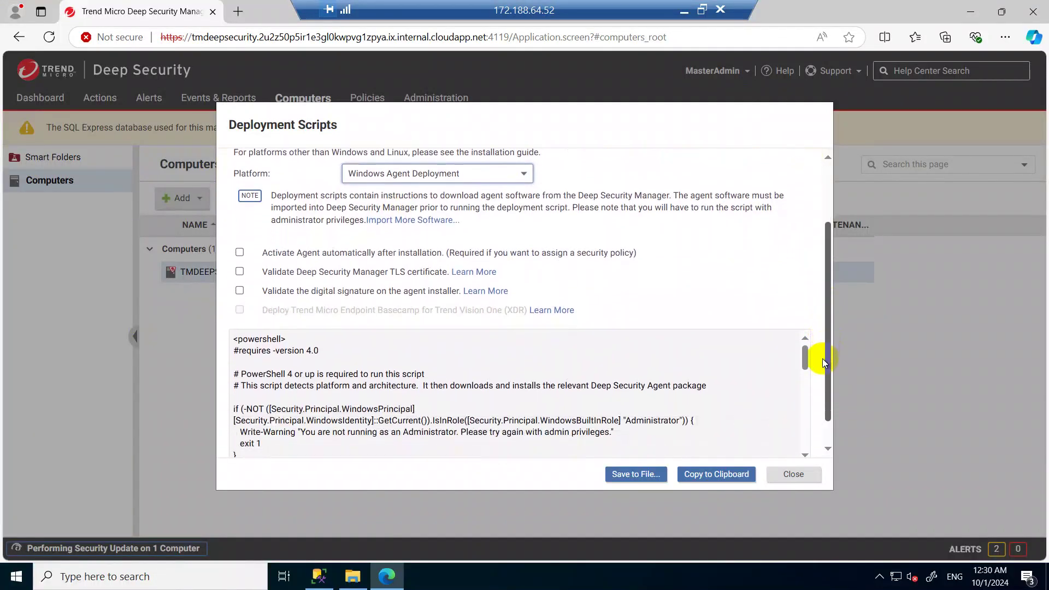
left_click(240, 252)
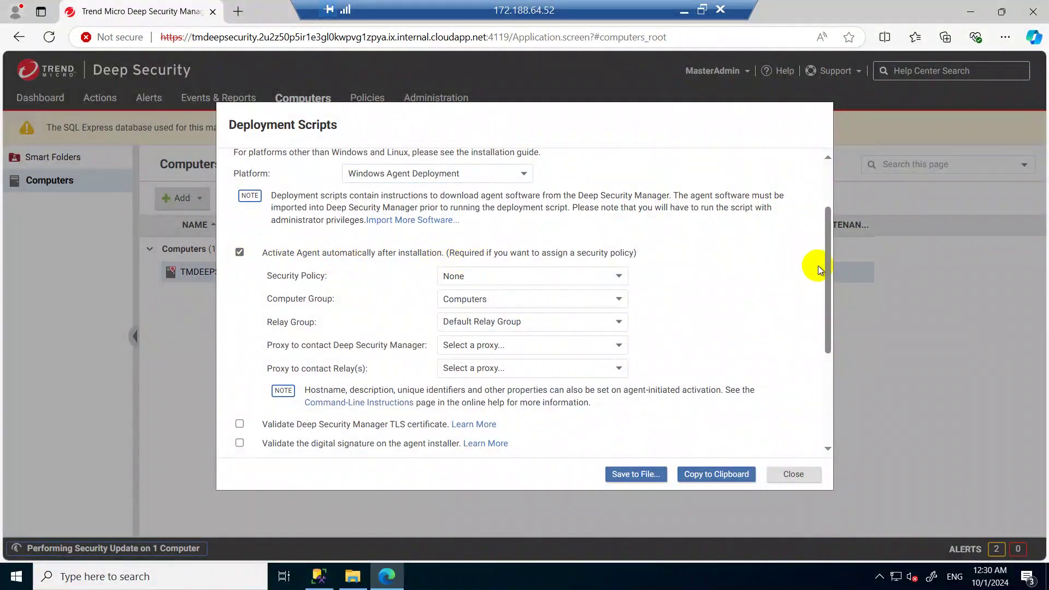
left_click_drag(828, 282, 823, 318)
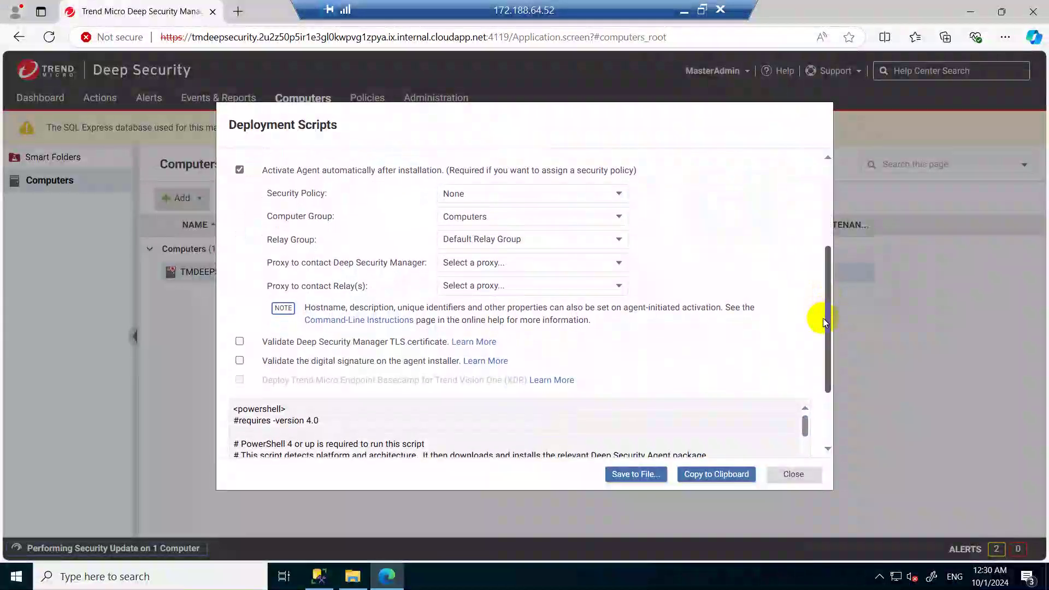
scroll(823, 342, "down", 1)
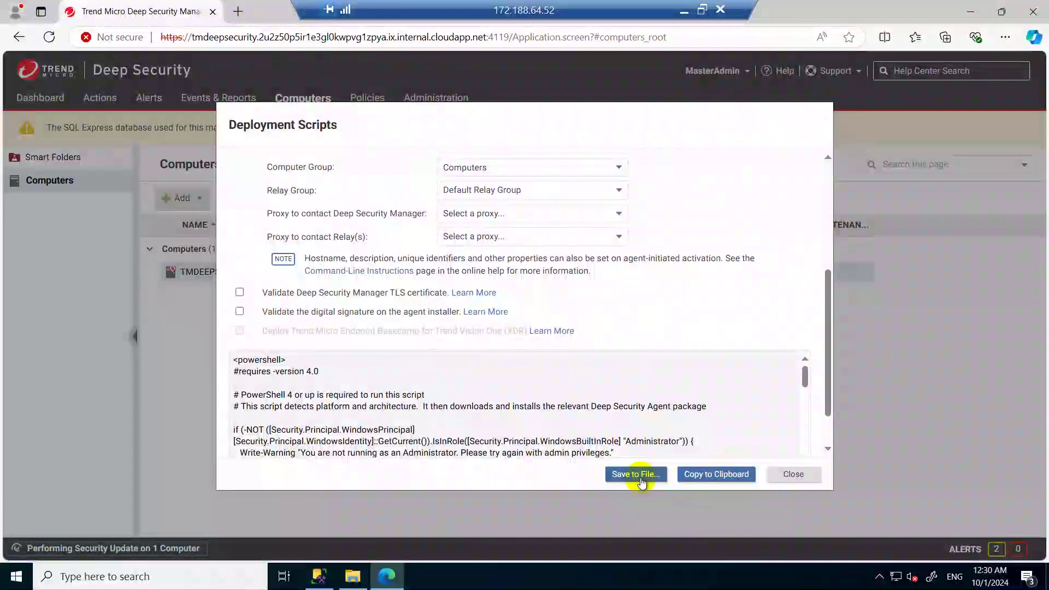
Step: Save the script as AgentDeploymentScript.ps1, keep the download, and close the generator
left_click(605, 436)
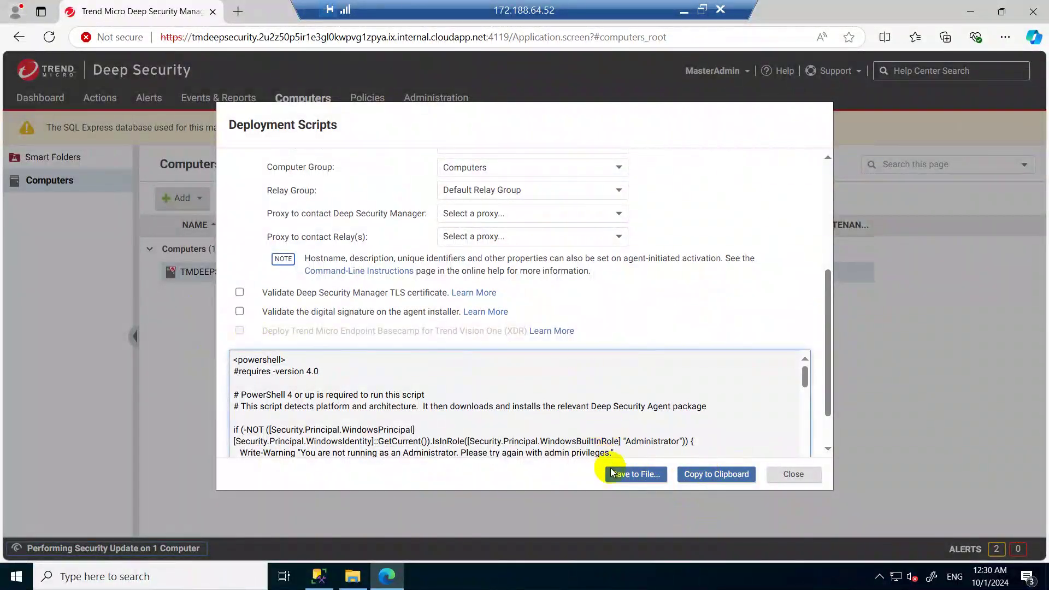
left_click(643, 478)
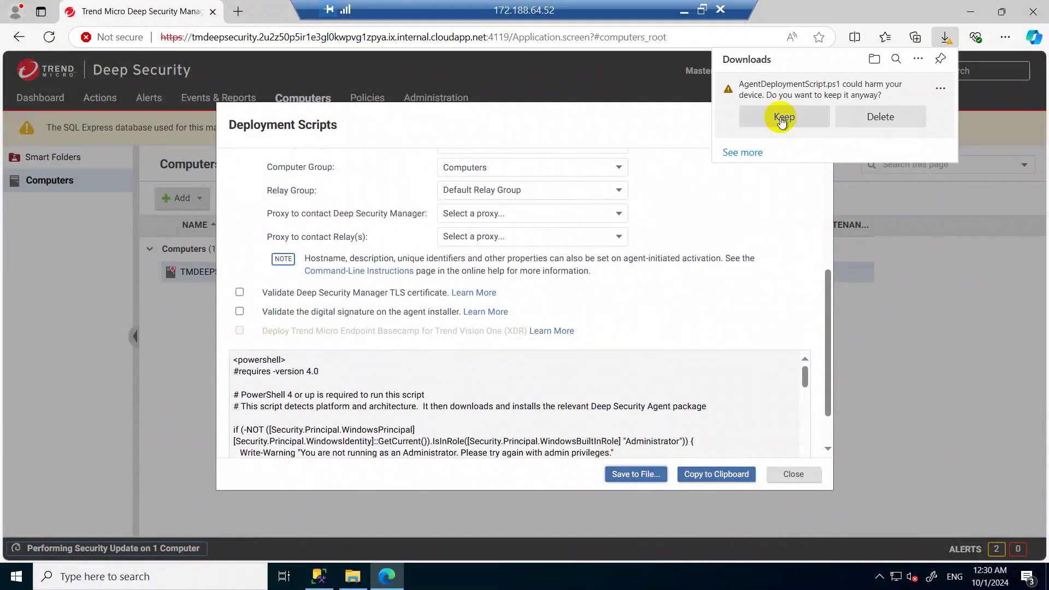
left_click(783, 119)
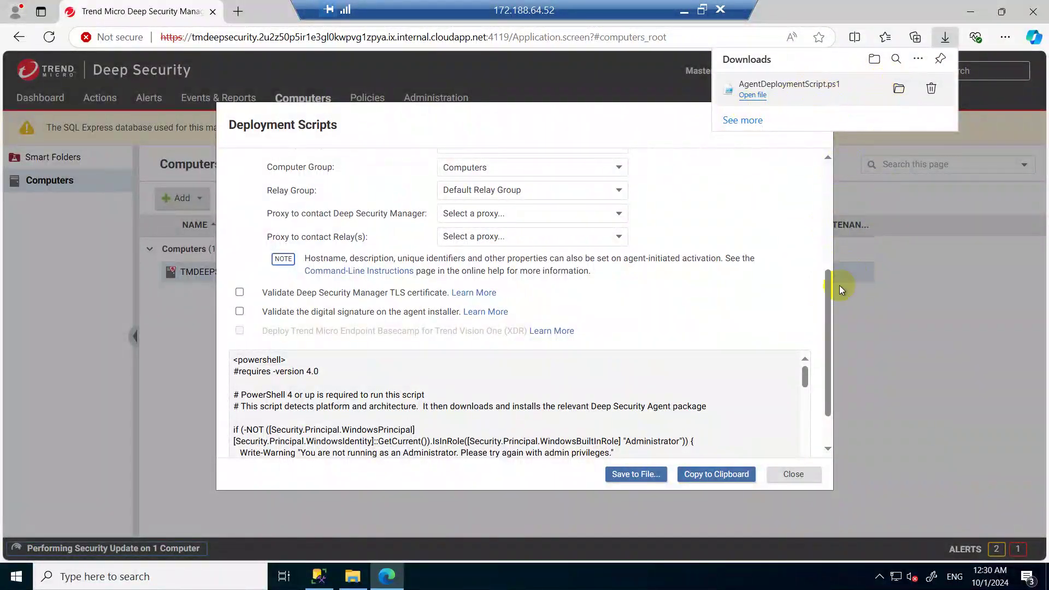
left_click(792, 472)
left_click(792, 472)
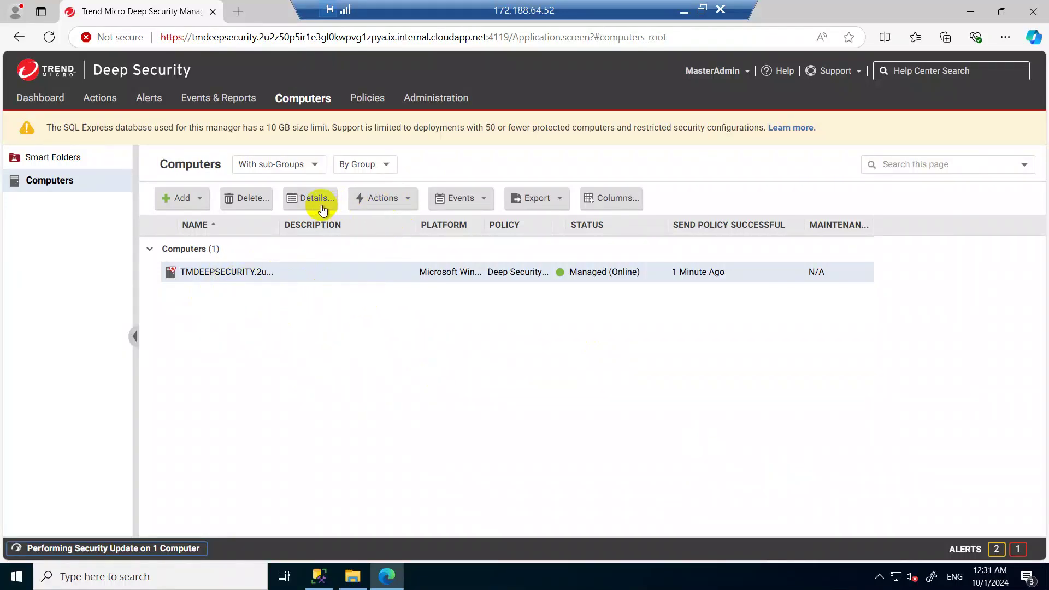
left_click(403, 207)
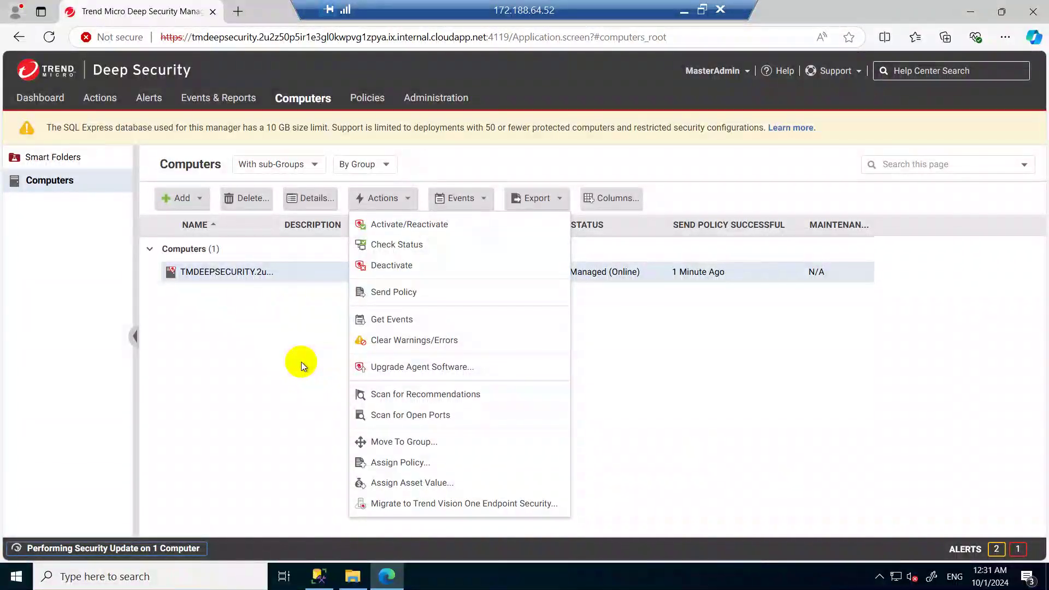
left_click(301, 361)
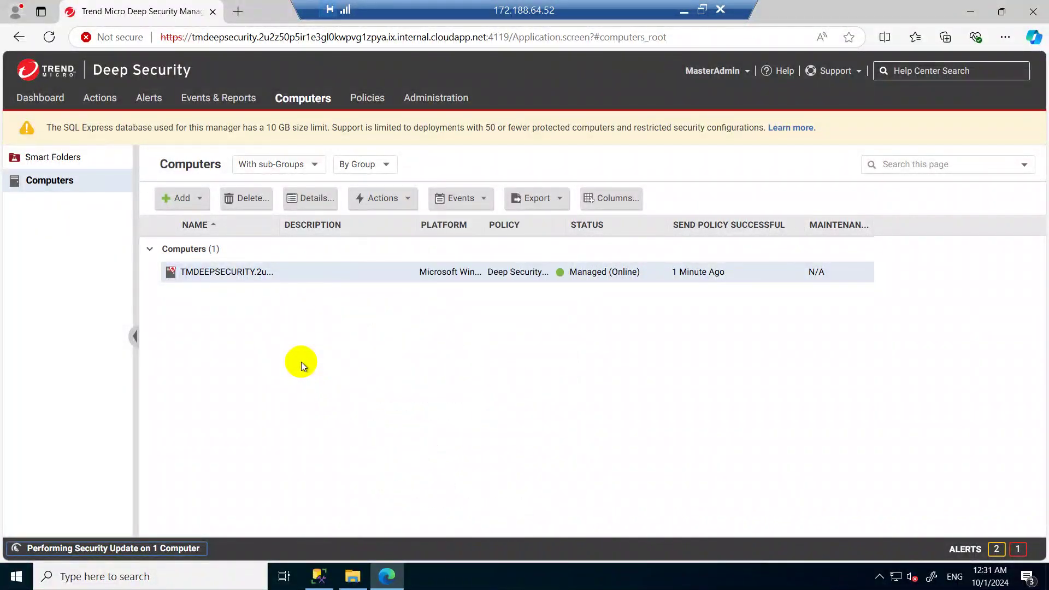